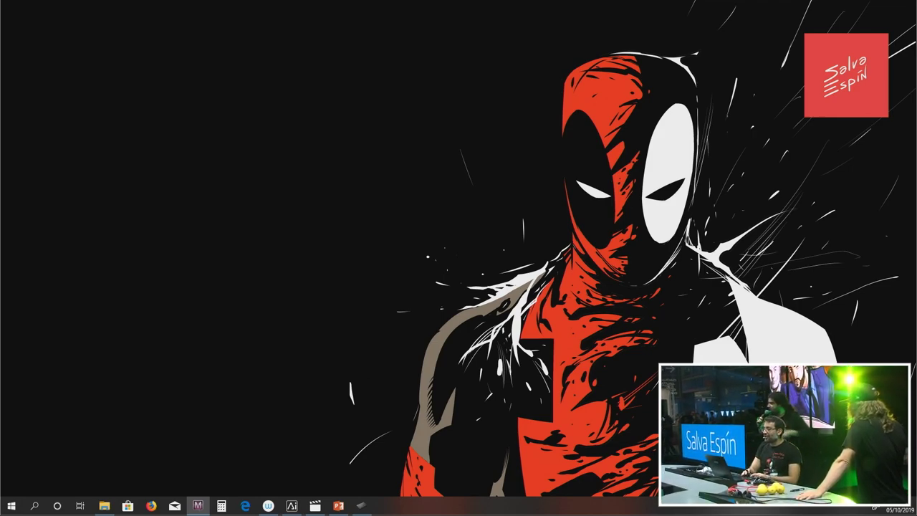
Step: Bring the Manga Studio EX window with the masked-head drawing onto this screen and maximize it
left_click_drag(43, 512, 431, 83)
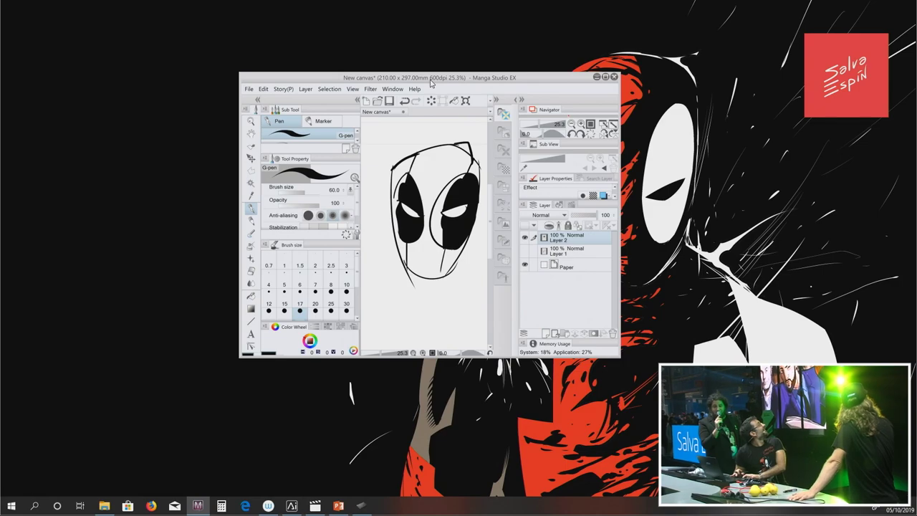
double_click(430, 83)
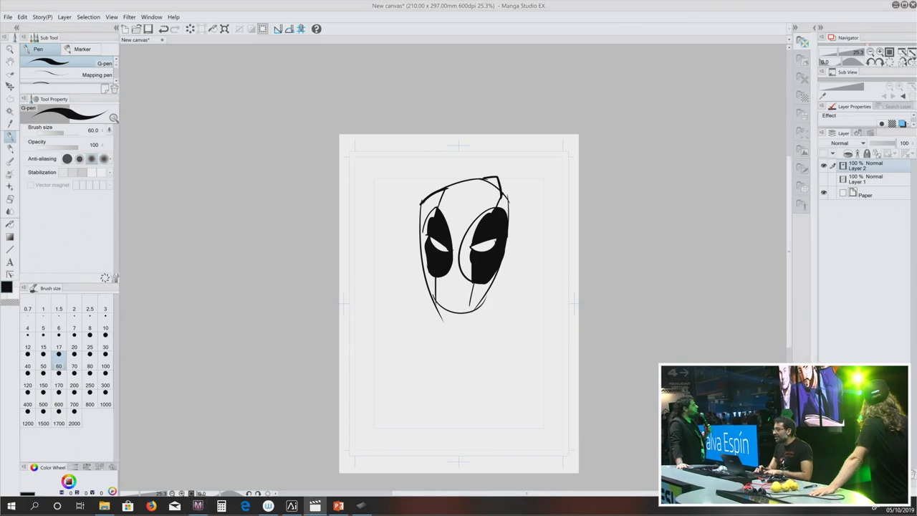
Step: Switch to the video player, bring it onto this screen and play the Secuencia 03 video at full size
left_click_drag(0, 272, 461, 231)
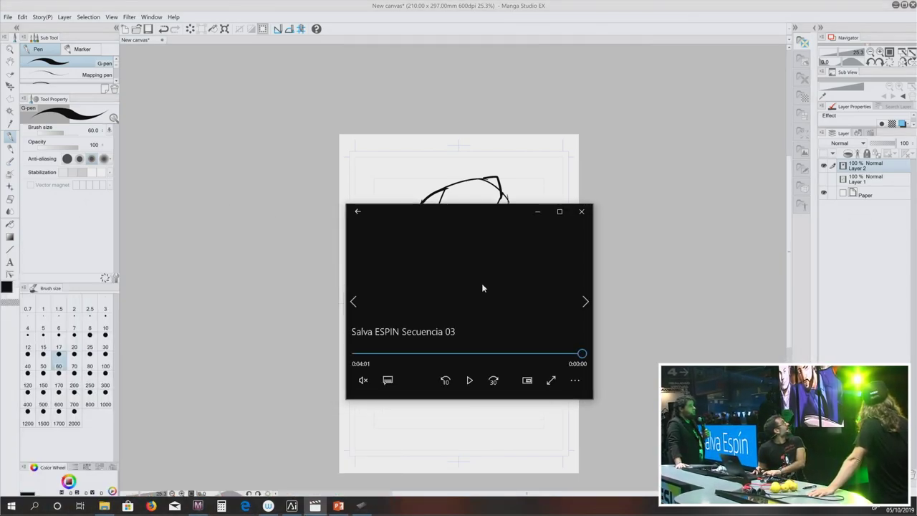
double_click(482, 286)
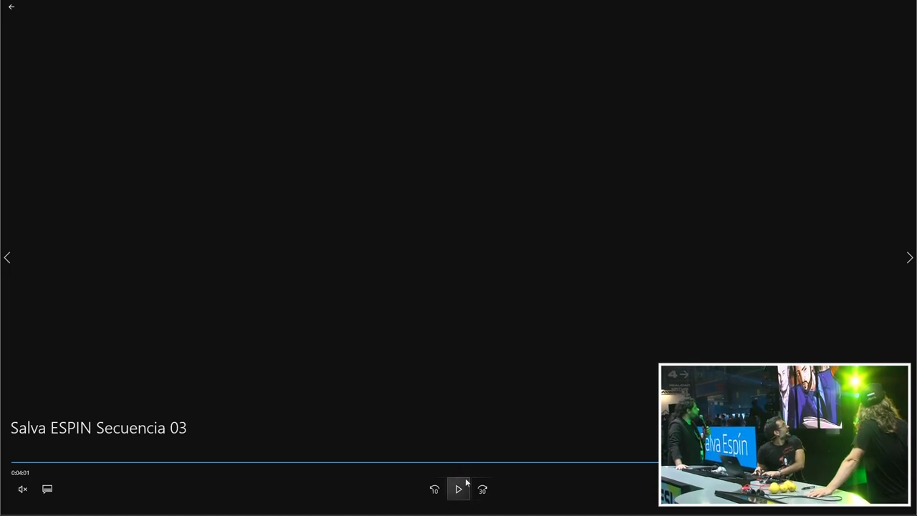
left_click(459, 488)
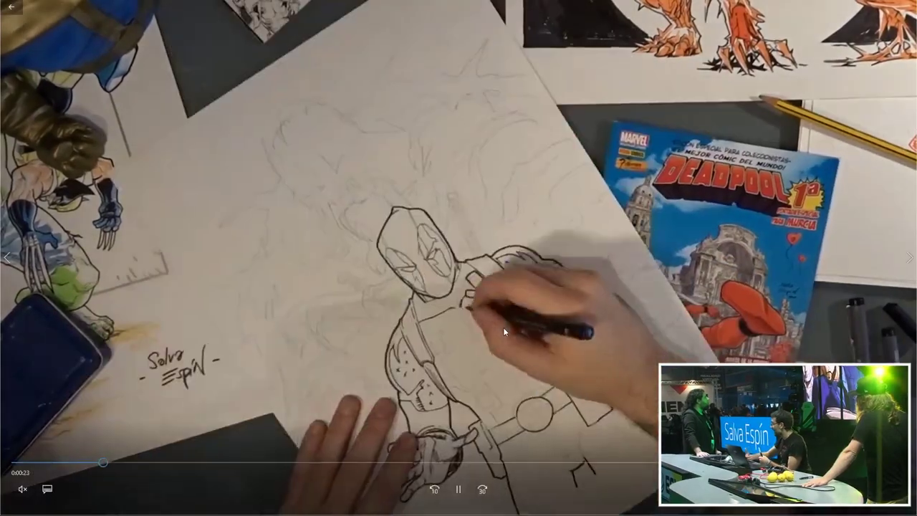
Step: Watch the inking video in both windowed and full-size view, and move the player off this screen
double_click(502, 327)
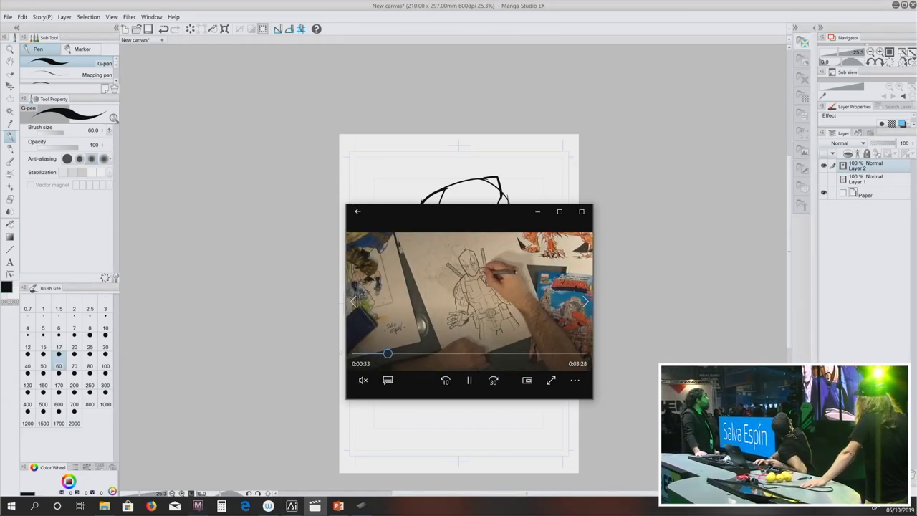
double_click(427, 265)
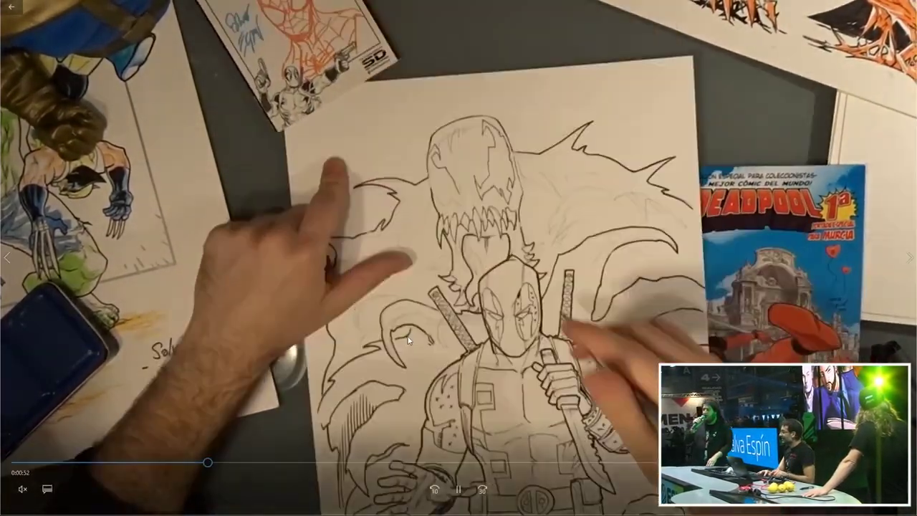
mouse_move(406, 327)
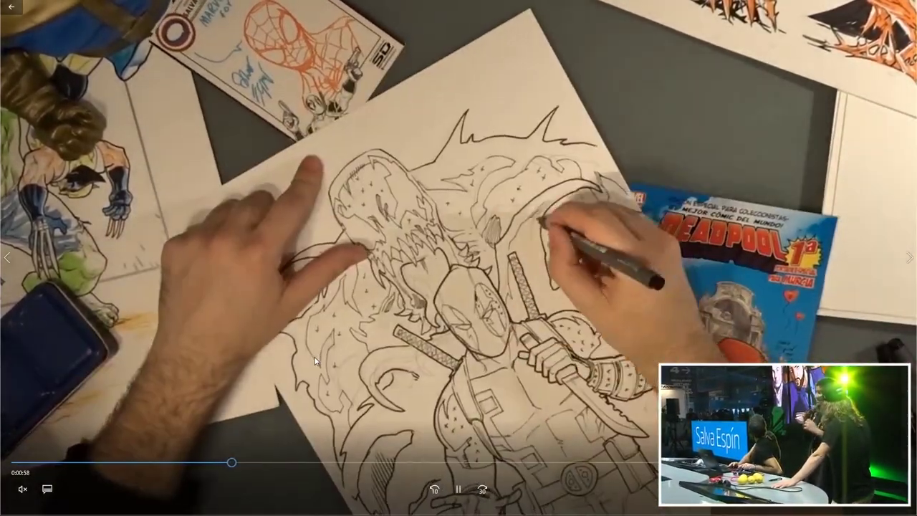
double_click(315, 357)
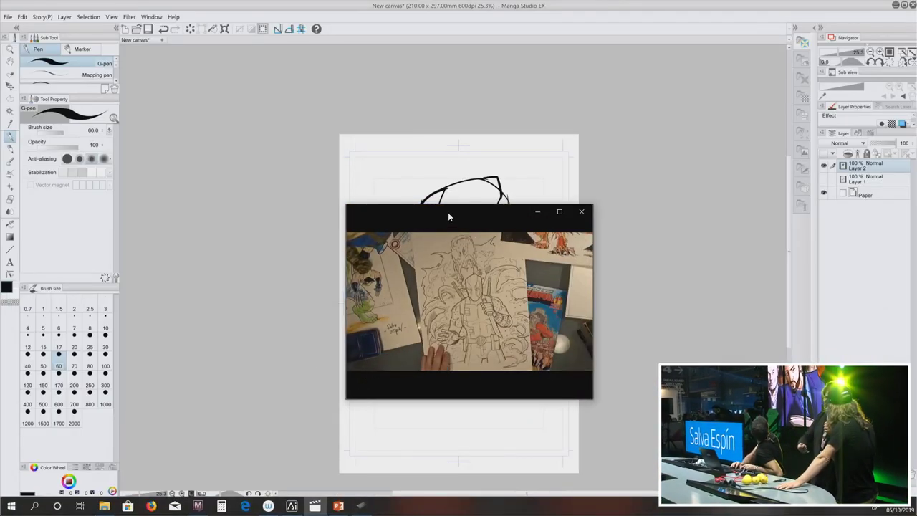
mouse_move(450, 219)
left_mouse_down()
mouse_move(428, 242)
mouse_move(189, 256)
mouse_move(186, 412)
left_mouse_up()
left_click(200, 507)
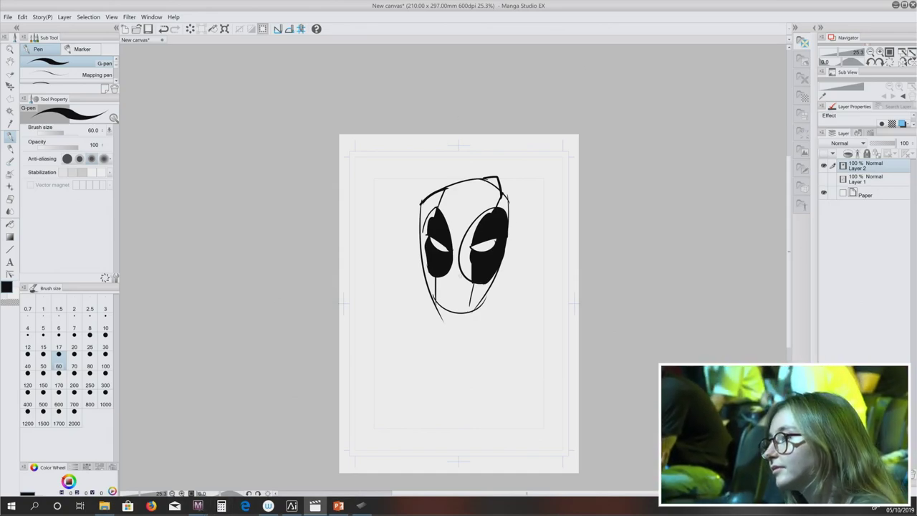
Step: Restore the drawing window to its smaller size and move it off this screen
left_click(553, 6)
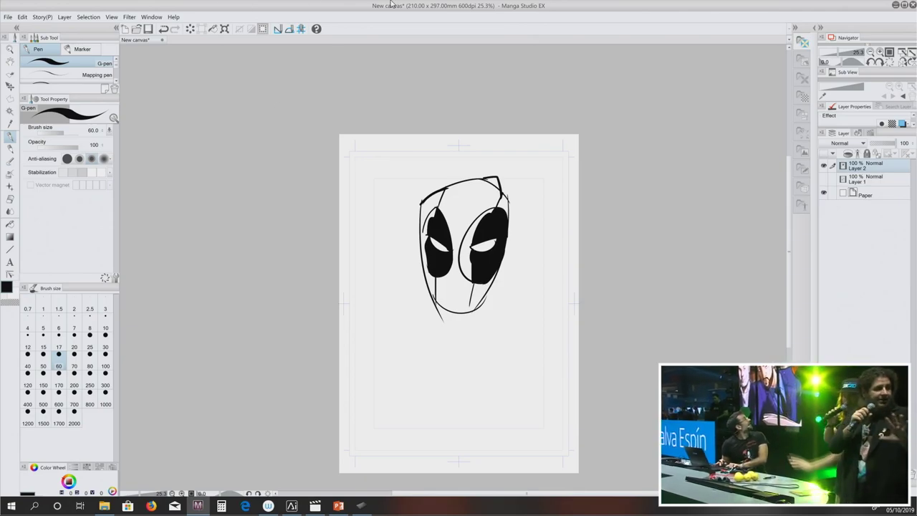
double_click(590, 6)
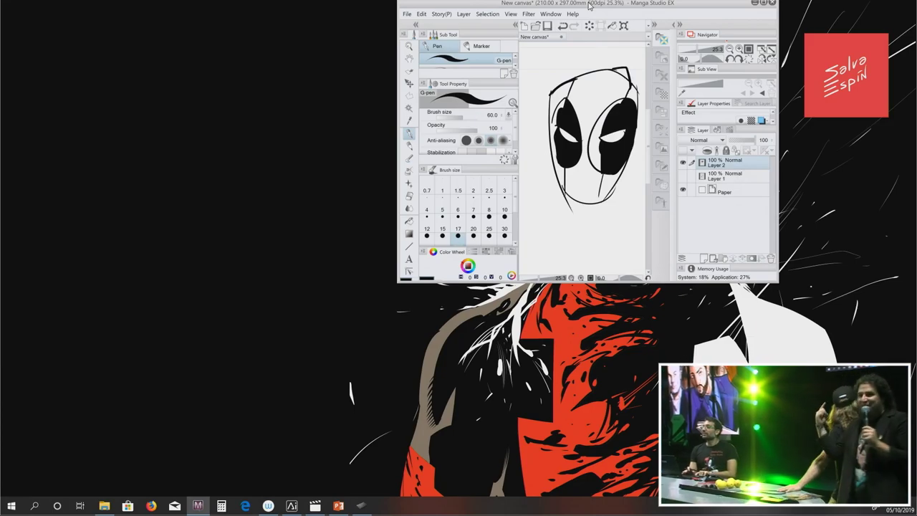
left_click_drag(589, 5, 0, 51)
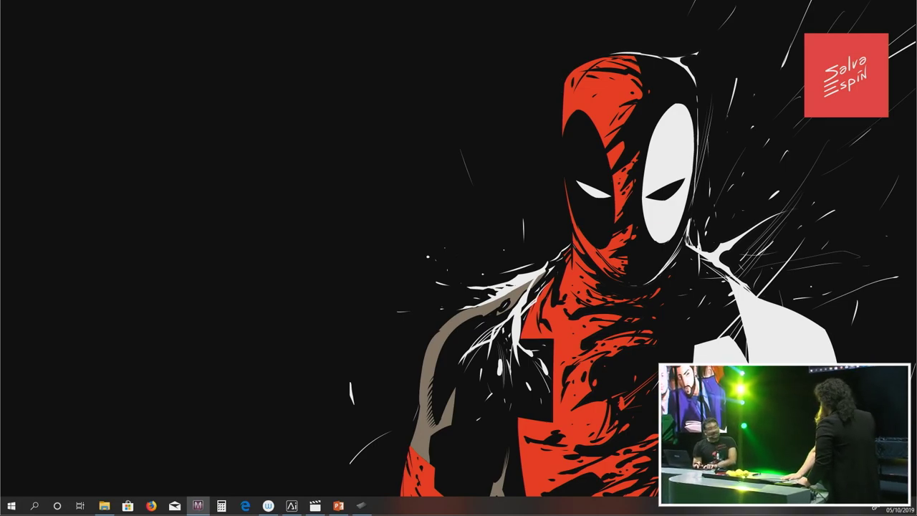
Step: Bring the drawing window back onto the empty desktop and maximize it again
left_click_drag(0, 72, 392, 111)
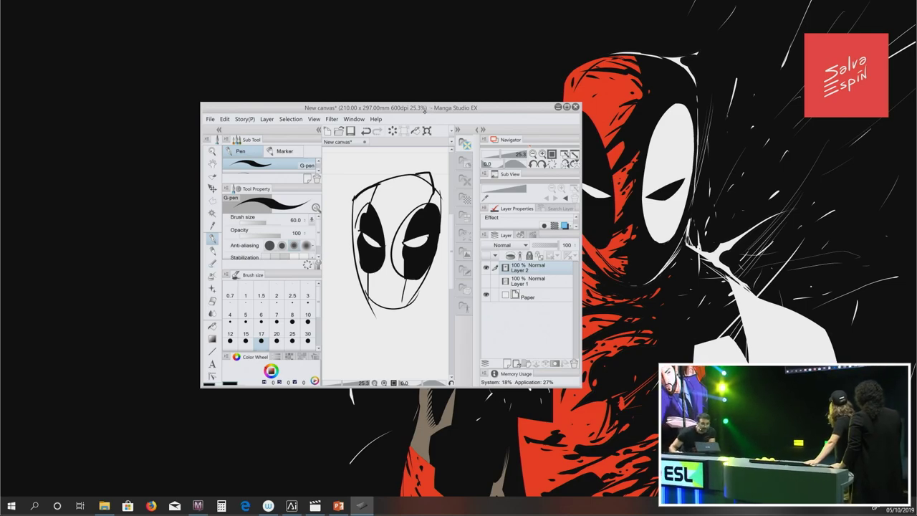
left_click_drag(422, 109, 521, 73)
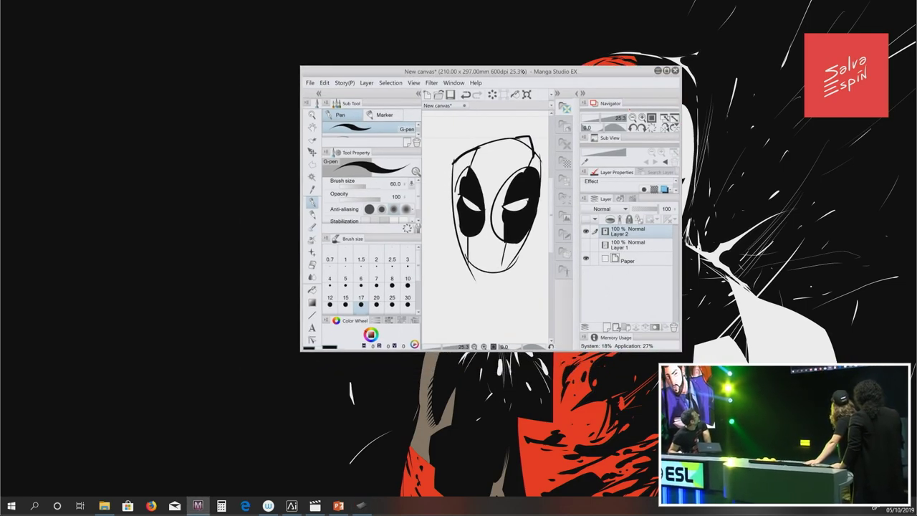
double_click(523, 71)
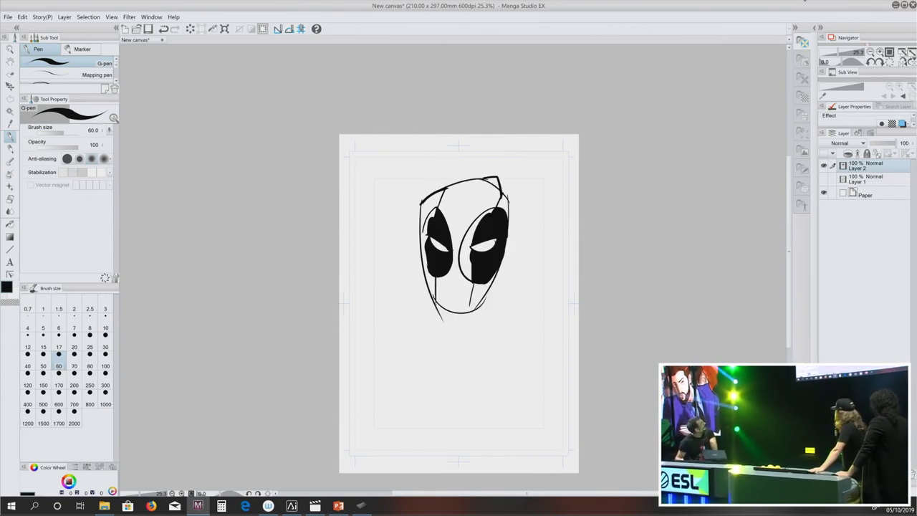
Step: Shrink the canvas window to reach the layer controls and add four new raster layers above Layer 2
left_click_drag(665, 7, 461, 100)
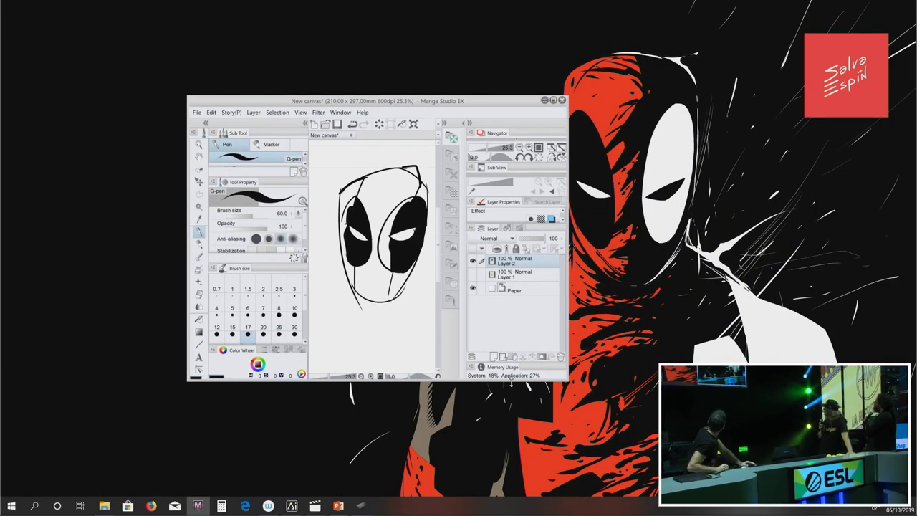
left_click(495, 356)
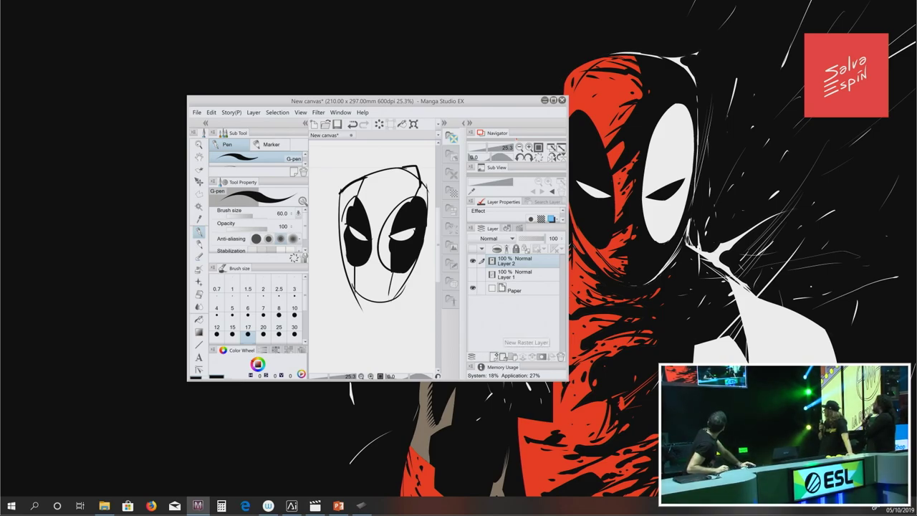
left_click(495, 356)
left_click(495, 356)
left_click(495, 356)
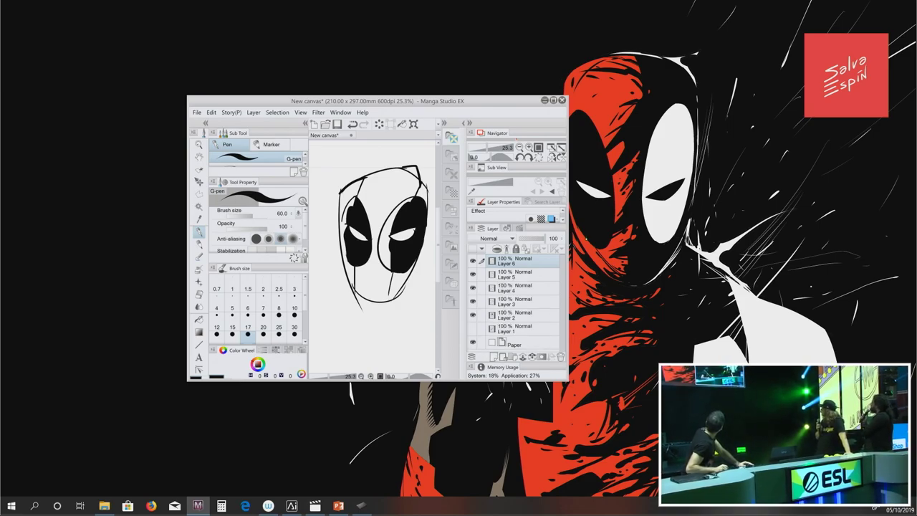
Step: Maximize the canvas window again and hide Layer 2 with the masked-head drawing
double_click(473, 102)
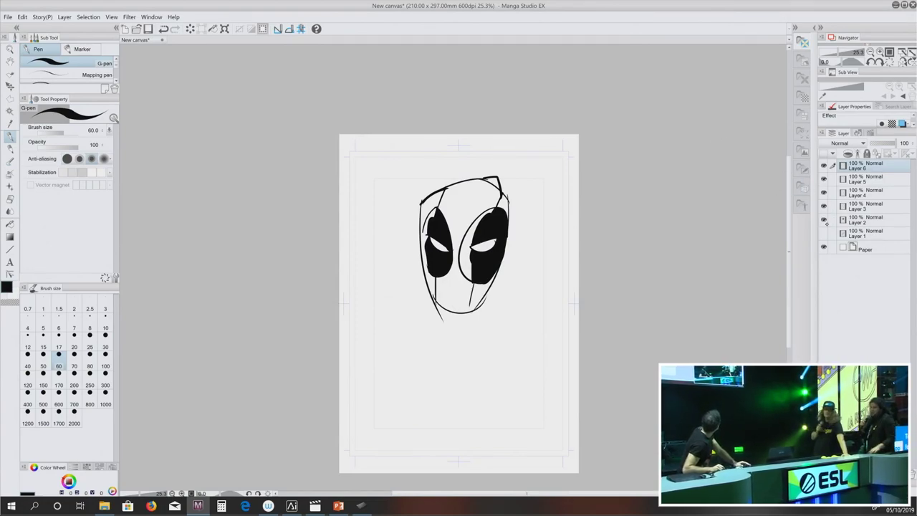
left_click(823, 219)
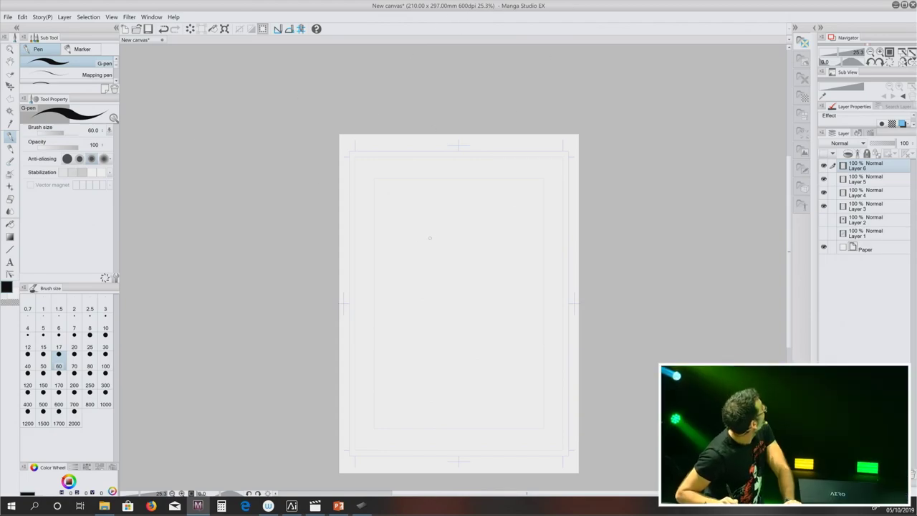
Step: Sketch a tall, rounded head shape on Layer 6 in the upper middle of the page with the G-pen at size 60
left_click_drag(462, 289, 450, 220)
key("ctrl+z")
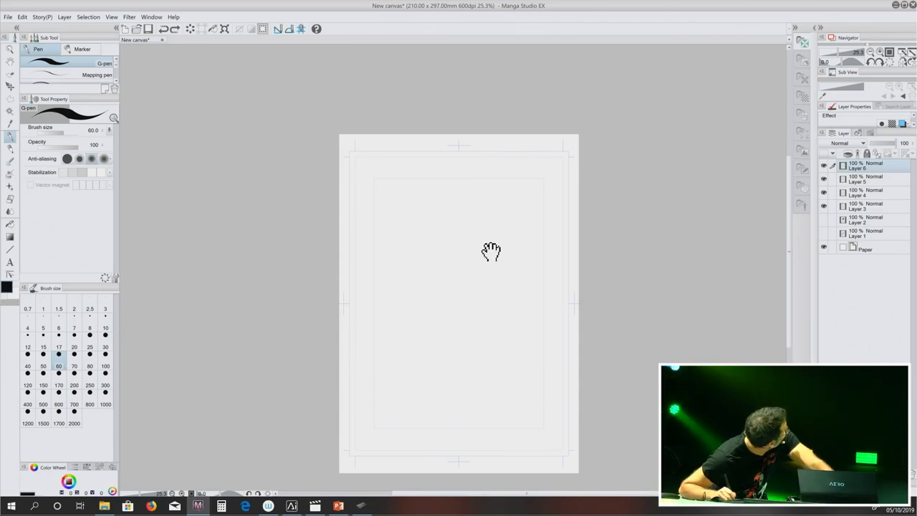
left_click_drag(492, 251, 492, 178)
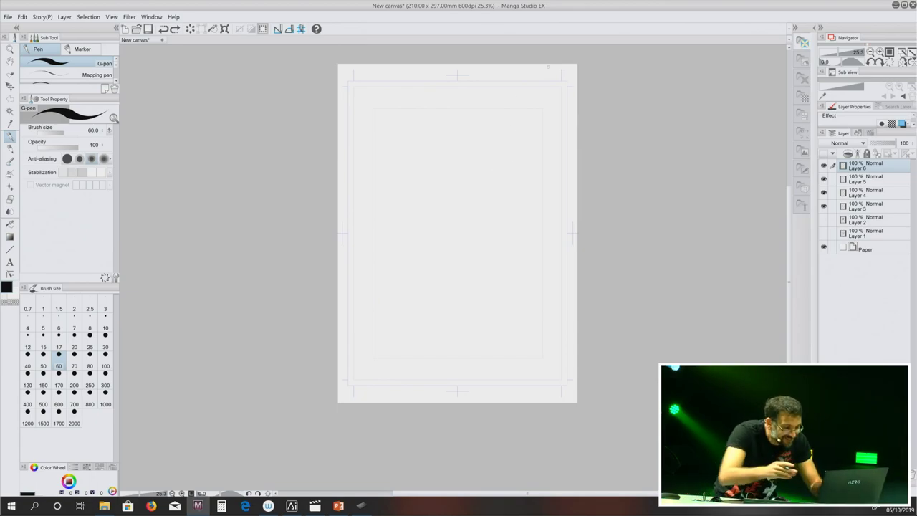
left_click_drag(510, 248, 494, 265)
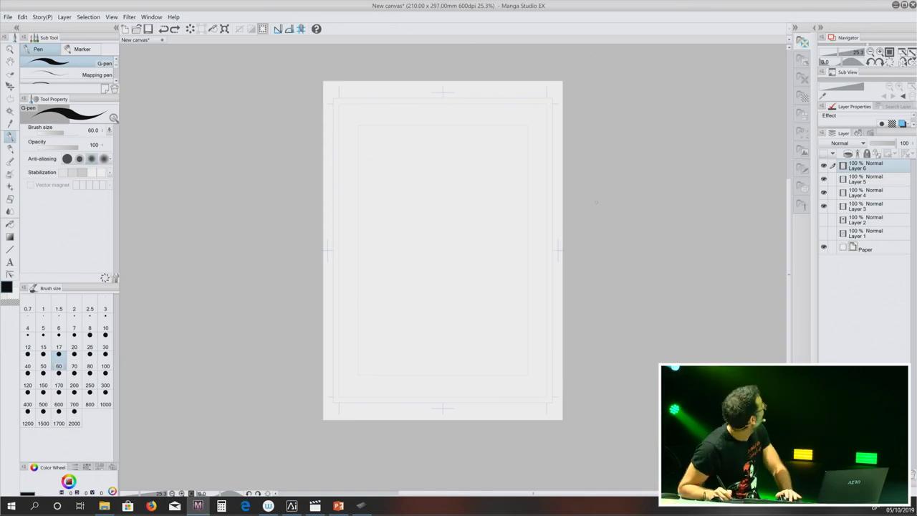
key("h")
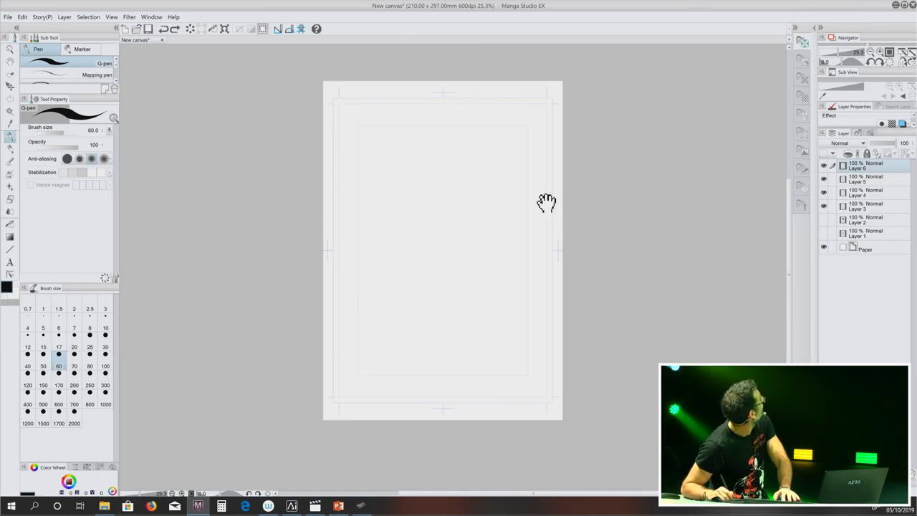
left_click_drag(475, 202, 458, 220)
key("p")
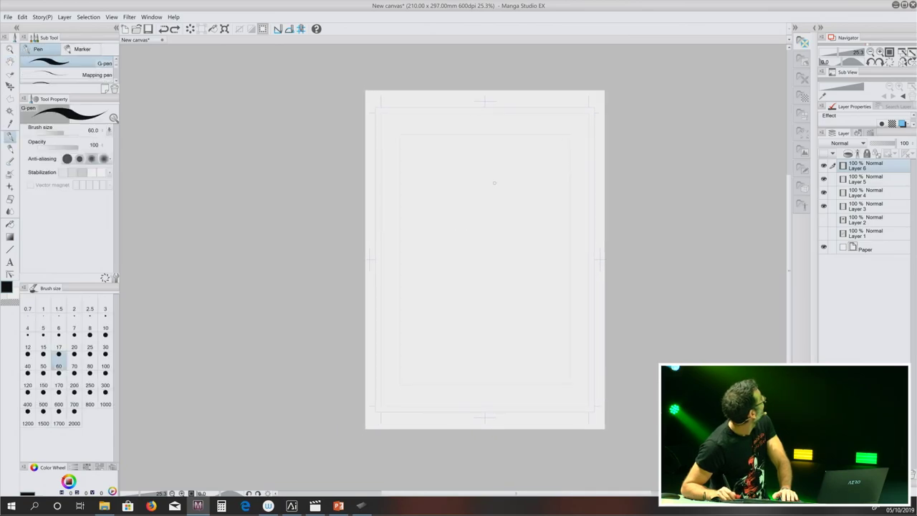
mouse_move(502, 136)
left_mouse_down()
mouse_move(475, 126)
mouse_move(503, 130)
mouse_move(460, 207)
left_mouse_up()
mouse_move(460, 136)
left_mouse_down()
mouse_move(469, 223)
mouse_move(505, 223)
mouse_move(525, 211)
left_mouse_up()
left_click_drag(526, 124, 518, 221)
left_click_drag(526, 153, 515, 221)
Step: Sketch a large round body shape directly below the head, going over its outline with several loose strokes
mouse_move(495, 119)
left_mouse_down()
mouse_move(528, 138)
mouse_move(520, 191)
mouse_move(505, 226)
mouse_move(453, 247)
mouse_move(452, 263)
left_mouse_up()
mouse_move(469, 217)
left_mouse_down()
mouse_move(424, 283)
mouse_move(454, 324)
left_mouse_up()
mouse_move(428, 289)
left_mouse_down()
mouse_move(437, 307)
mouse_move(536, 336)
mouse_move(567, 303)
left_mouse_up()
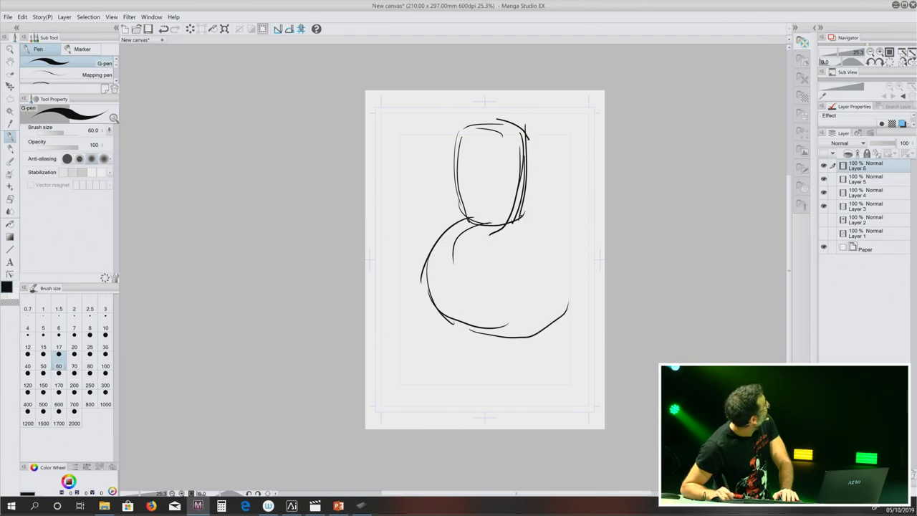
mouse_move(522, 214)
left_mouse_down()
mouse_move(566, 255)
mouse_move(565, 298)
left_mouse_up()
mouse_move(563, 268)
left_mouse_down()
mouse_move(558, 299)
mouse_move(538, 322)
left_mouse_up()
left_click_drag(566, 286, 520, 334)
left_click_drag(524, 331, 498, 336)
left_click_drag(549, 318, 527, 332)
left_click_drag(554, 243, 566, 299)
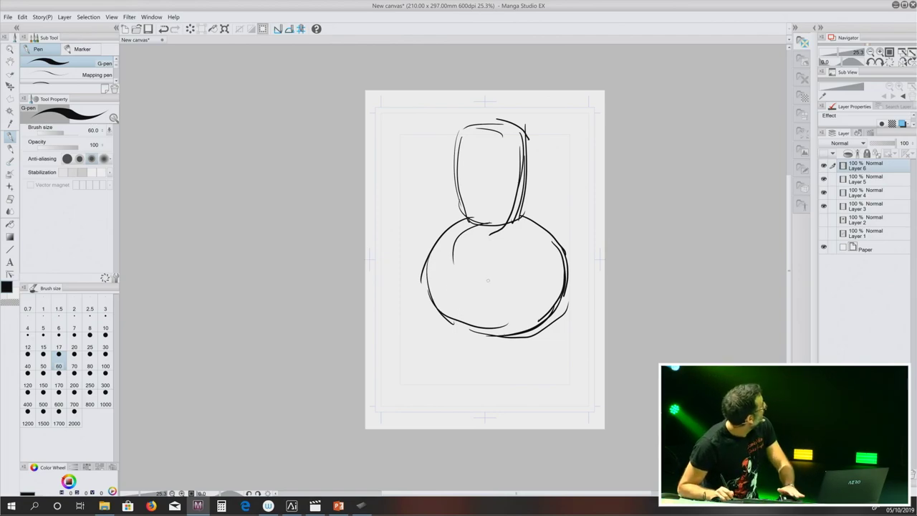
Step: Sketch a wider curved form below the round shape, with both sides running down to the page's lower edge
mouse_move(497, 311)
left_mouse_down()
mouse_move(377, 364)
mouse_move(365, 414)
left_mouse_up()
key("ctrl+z")
mouse_move(458, 315)
left_mouse_down()
mouse_move(407, 390)
mouse_move(413, 428)
left_mouse_up()
left_click_drag(536, 317, 594, 398)
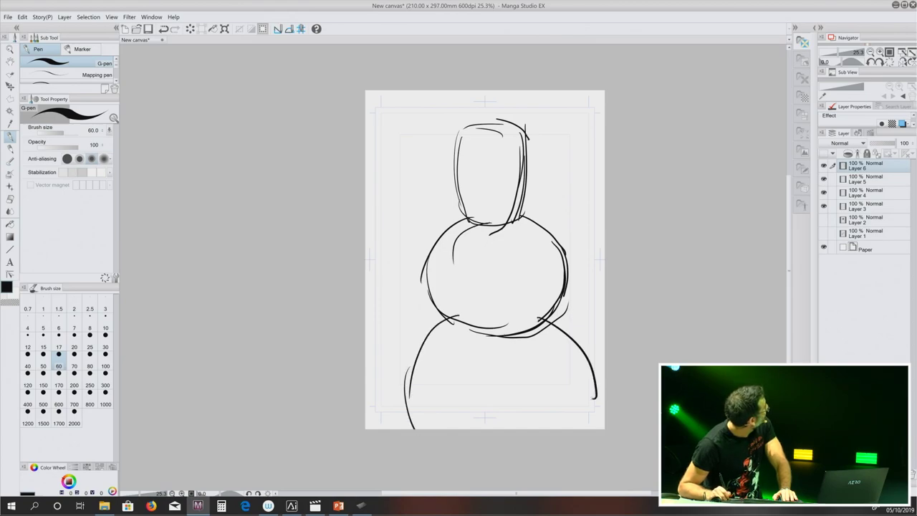
left_click_drag(589, 365, 583, 427)
left_click_drag(573, 352, 578, 428)
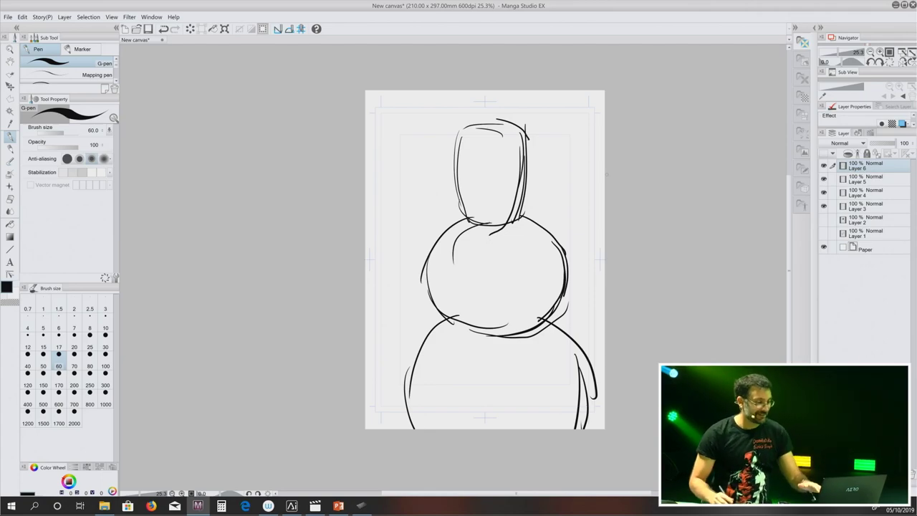
Step: Zoom in on the sketched head shape to 100%
key("ctrl+space")
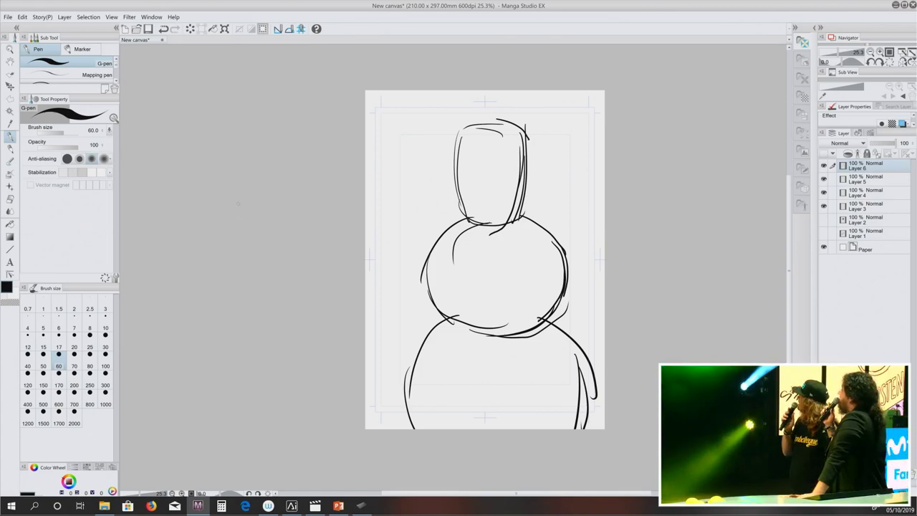
key("ctrl+space")
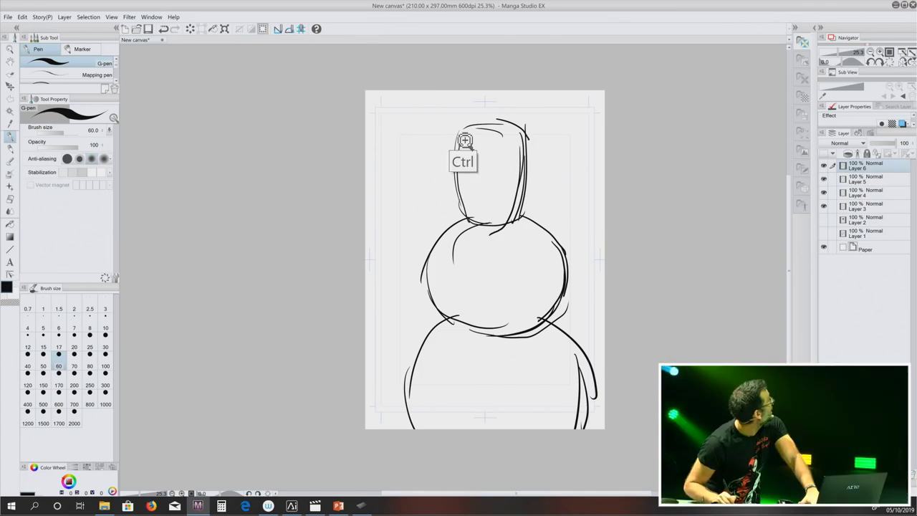
left_click(501, 170)
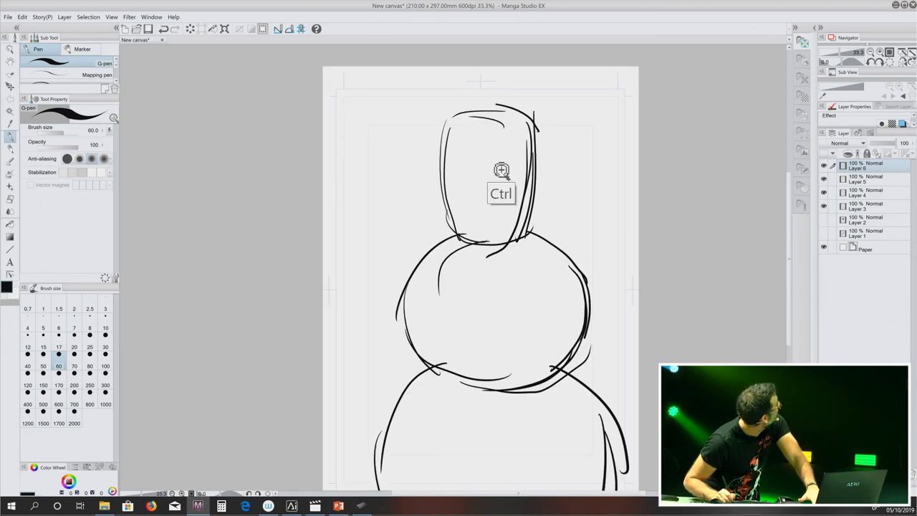
left_click(503, 170)
mouse_move(503, 170)
left_mouse_down()
mouse_move(491, 196)
mouse_move(485, 293)
mouse_move(492, 263)
left_mouse_up()
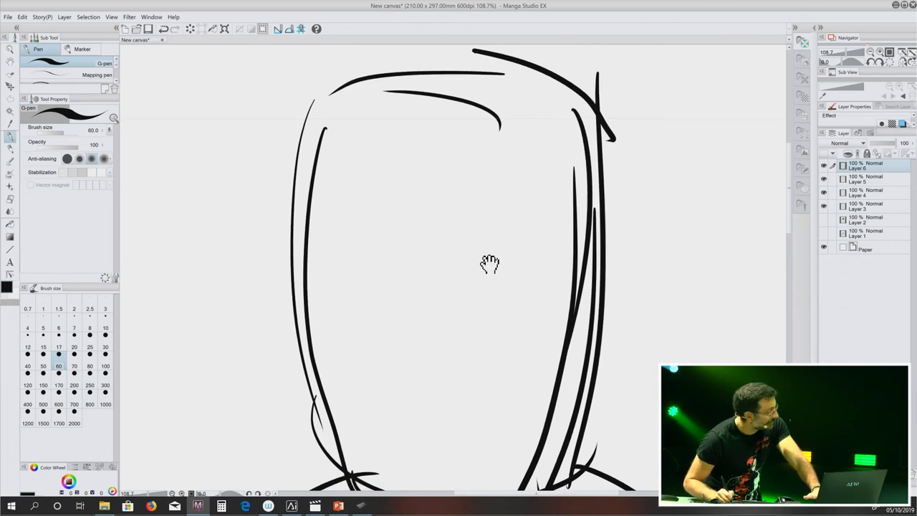
left_click(492, 251, "alt")
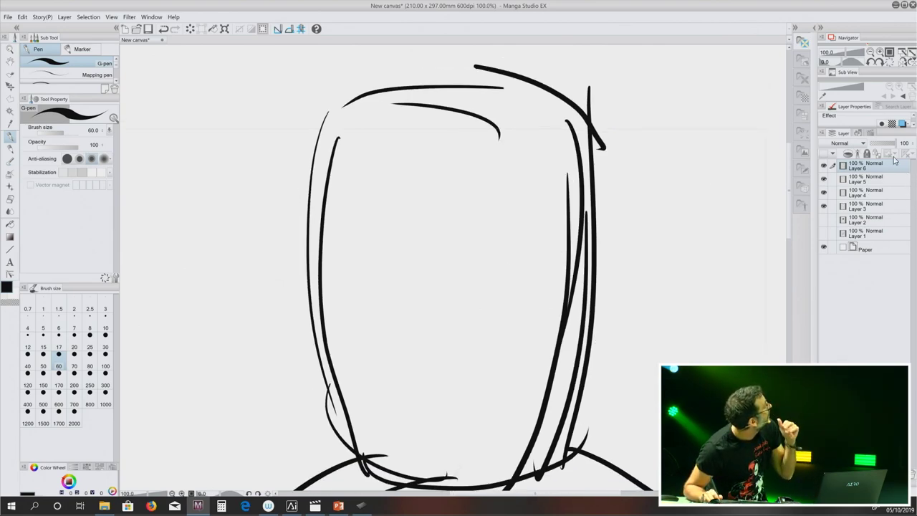
Step: Lower Layer 6's opacity to 19% and make Layer 5 the active drawing layer
left_click_drag(888, 144, 875, 143)
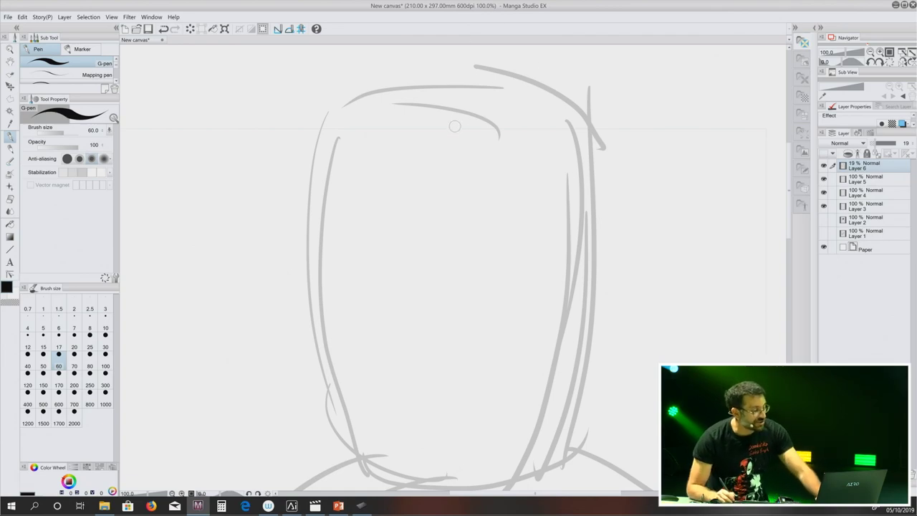
key("b")
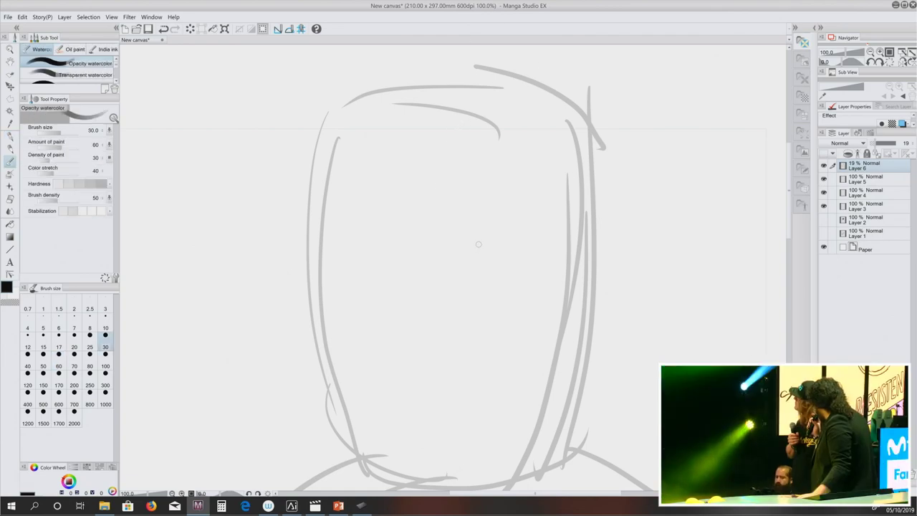
mouse_move(485, 216)
left_mouse_down()
mouse_move(437, 227)
mouse_move(420, 240)
left_mouse_up()
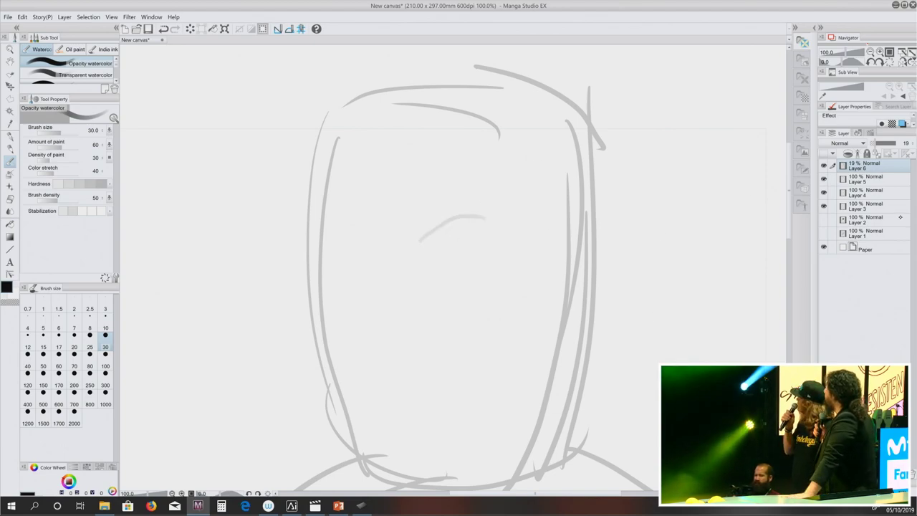
left_click(882, 178)
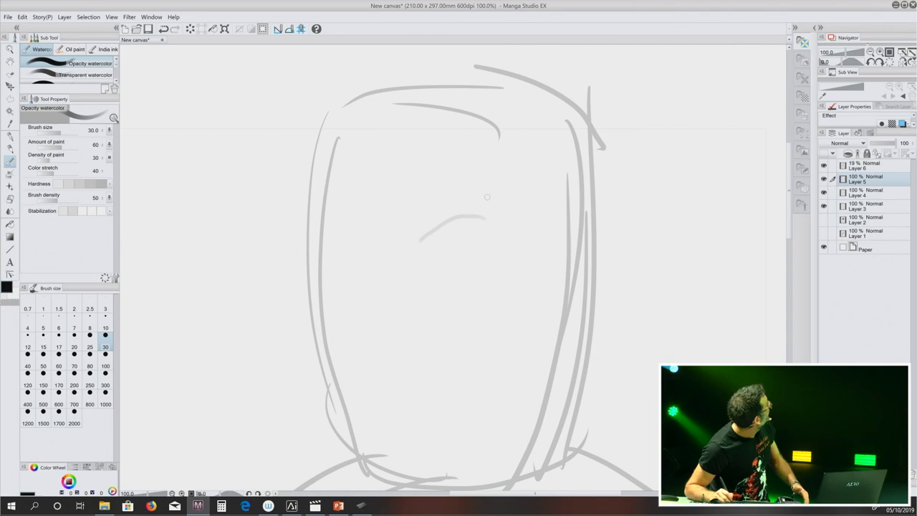
left_click_drag(491, 214, 430, 251)
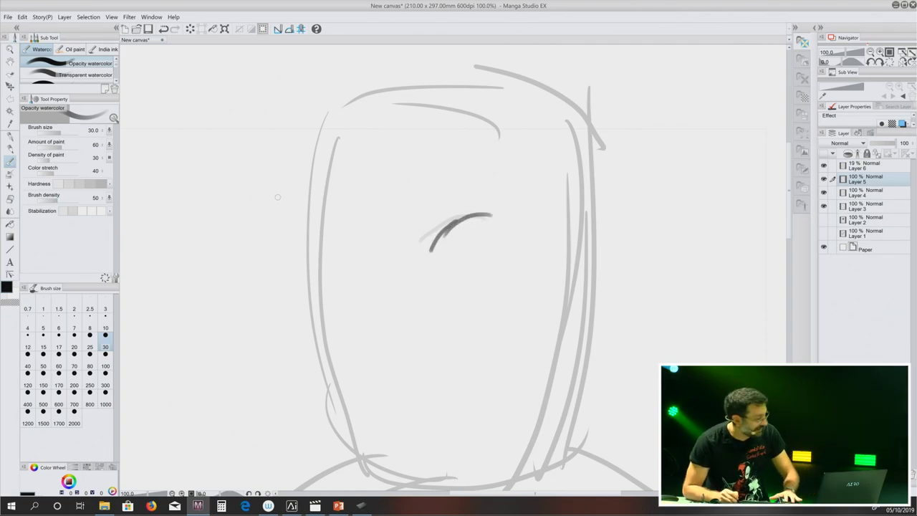
key("ctrl+z")
key("ctrl+z")
key("ctrl+y")
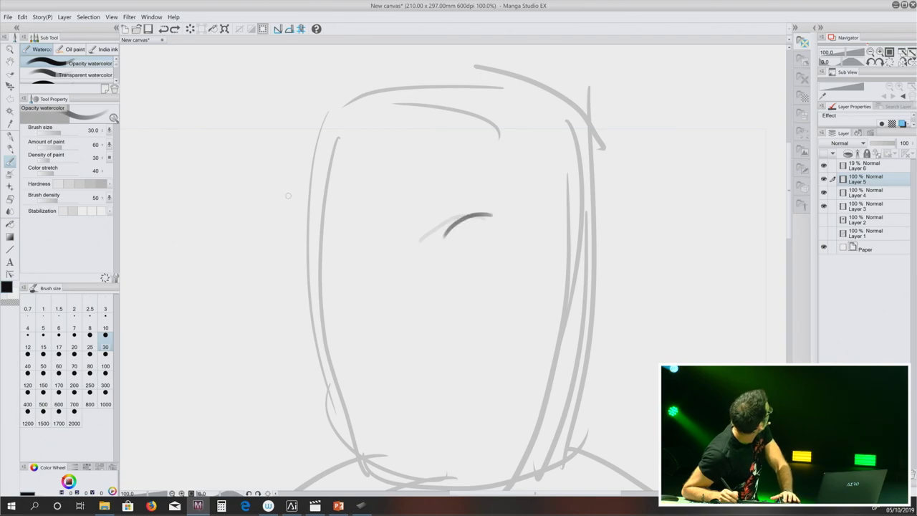
key("ctrl+y")
key("ctrl+z")
key("ctrl+z")
key("ctrl+z")
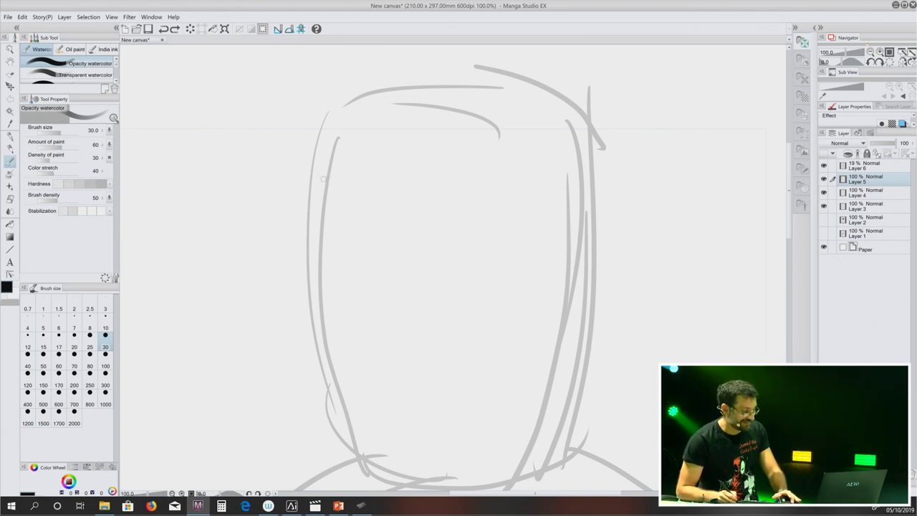
Step: Draw the right eye as a large circle inside the head sketch on Layer 5 with the G-pen at size 60
key("p")
key("bracketleft")
key("bracketleft")
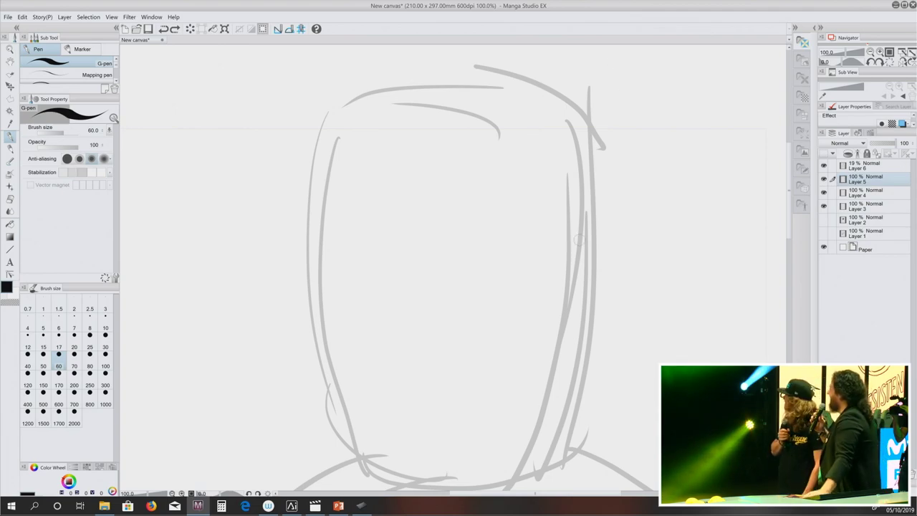
mouse_move(506, 224)
left_mouse_down()
mouse_move(455, 230)
mouse_move(426, 260)
mouse_move(427, 306)
mouse_move(444, 328)
mouse_move(499, 342)
mouse_move(482, 336)
mouse_move(528, 321)
mouse_move(537, 266)
left_mouse_up()
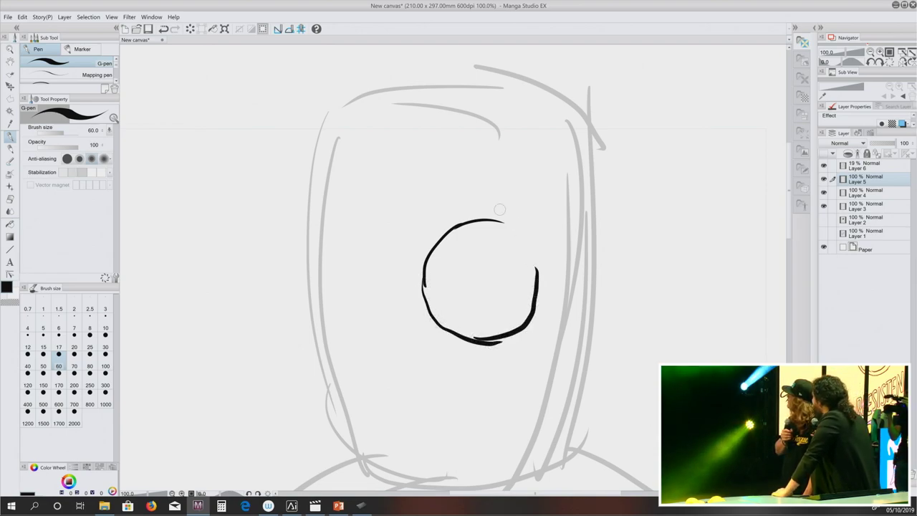
mouse_move(491, 216)
left_mouse_down()
mouse_move(538, 243)
mouse_move(545, 278)
left_mouse_up()
mouse_move(531, 239)
left_mouse_down()
mouse_move(546, 269)
mouse_move(544, 293)
mouse_move(512, 330)
left_mouse_up()
left_click_drag(542, 290, 536, 312)
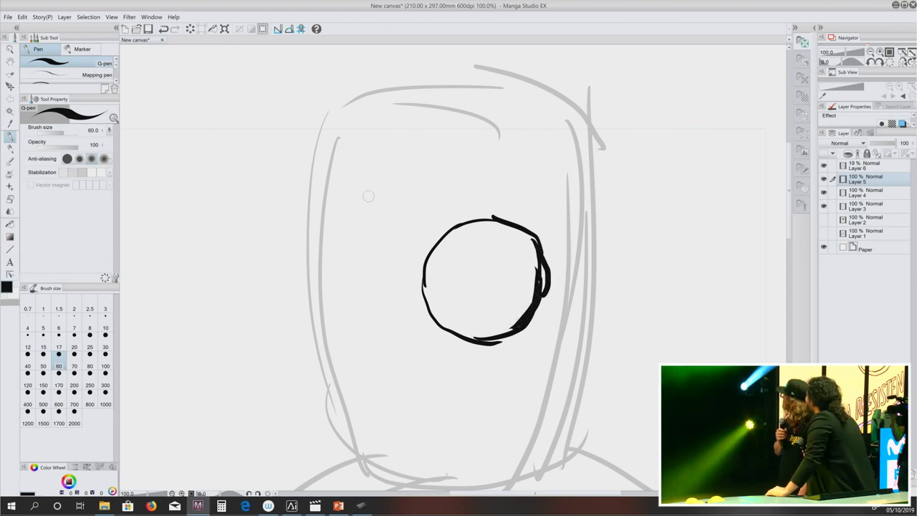
Step: Draw the left eye as a second circle touching the right one and slightly overlapping the head's left edge
left_click_drag(351, 209, 316, 260)
key("ctrl+z")
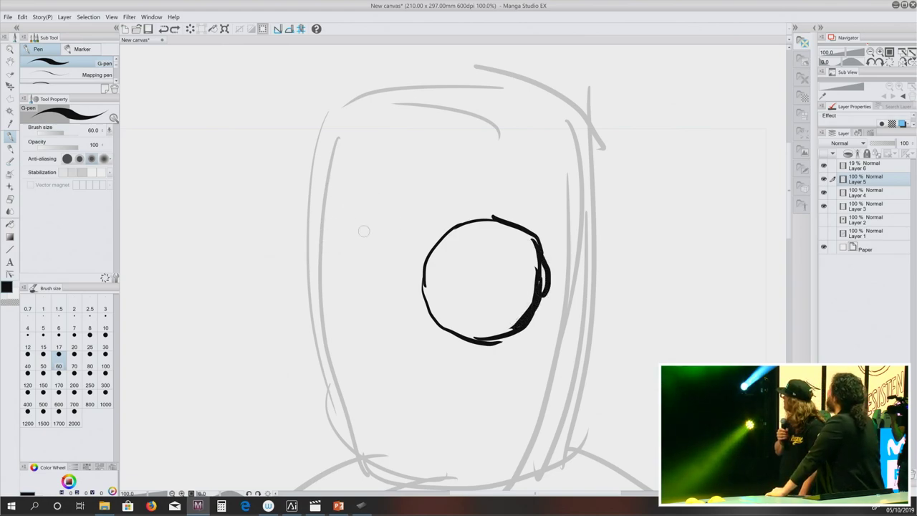
mouse_move(354, 231)
left_mouse_down()
mouse_move(306, 280)
mouse_move(345, 332)
mouse_move(336, 315)
mouse_move(374, 339)
mouse_move(433, 310)
left_mouse_up()
mouse_move(345, 238)
left_mouse_down()
mouse_move(378, 233)
mouse_move(422, 269)
left_mouse_up()
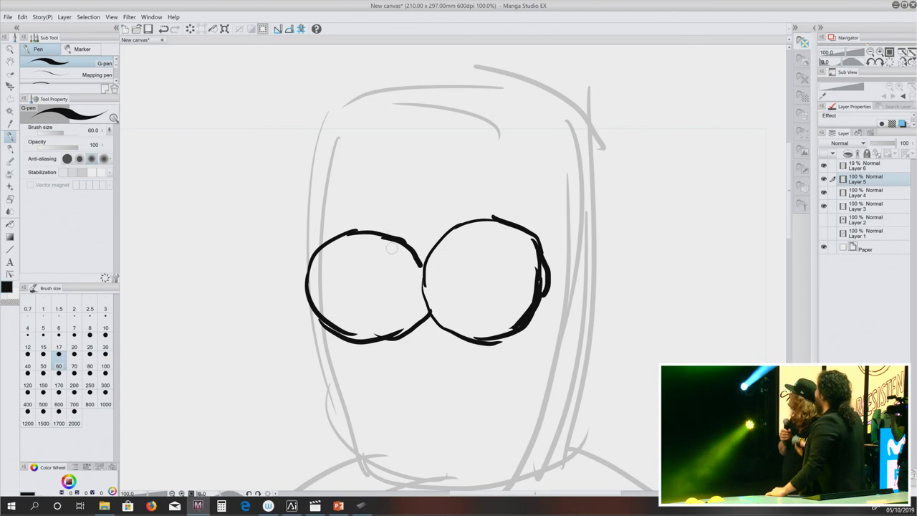
Step: Draw a squared nose below the meeting point of the eyes and paint over the eye line inside it with the light canvas colour
mouse_move(428, 306)
left_mouse_down()
mouse_move(374, 307)
mouse_move(372, 337)
mouse_move(387, 351)
mouse_move(445, 347)
left_mouse_up()
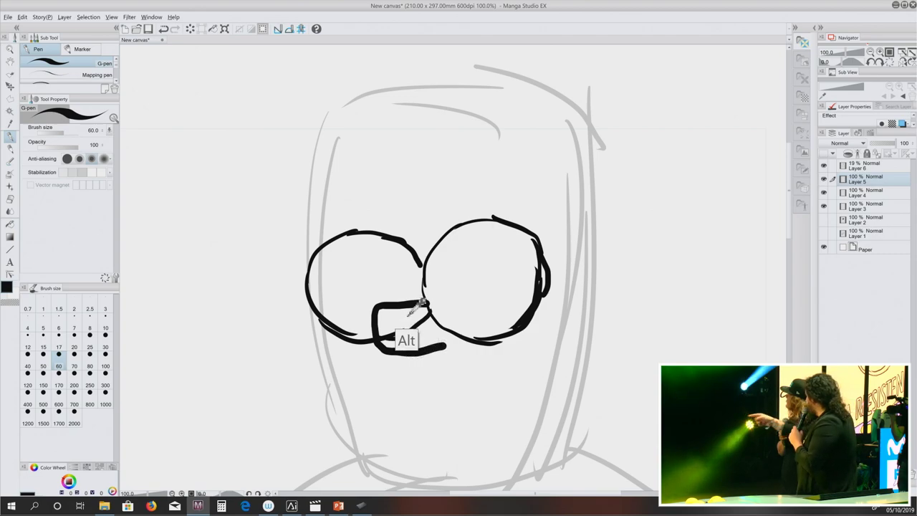
left_click(406, 319, "alt")
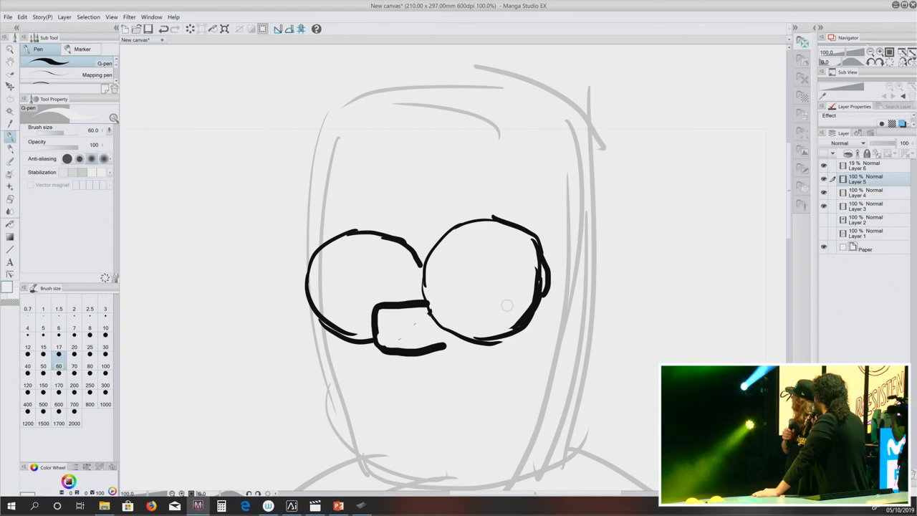
key("space")
mouse_move(525, 378)
left_mouse_down()
mouse_move(547, 286)
mouse_move(528, 362)
left_mouse_up()
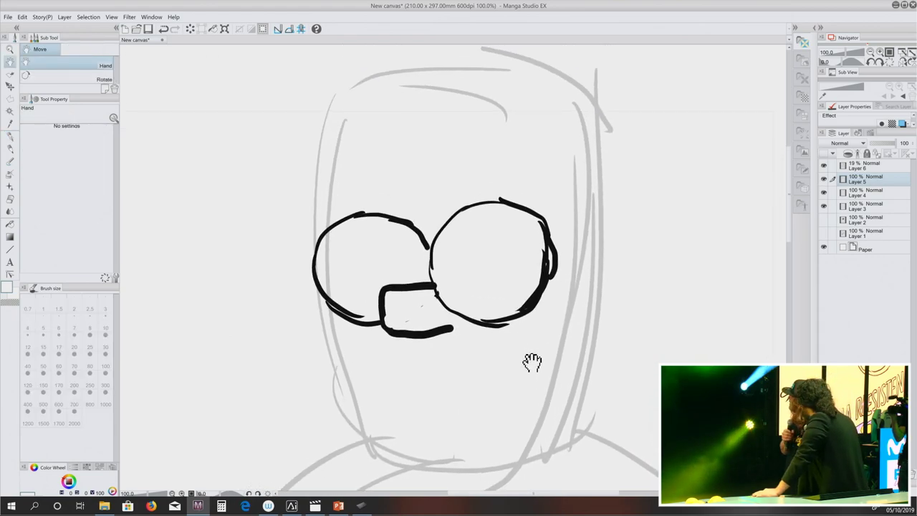
left_click_drag(485, 395, 515, 334)
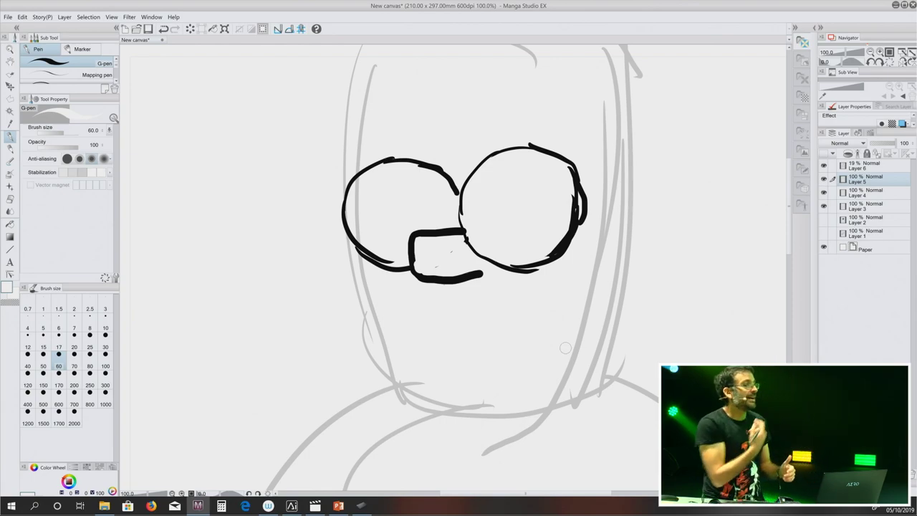
left_click_drag(491, 319, 499, 283)
key("space")
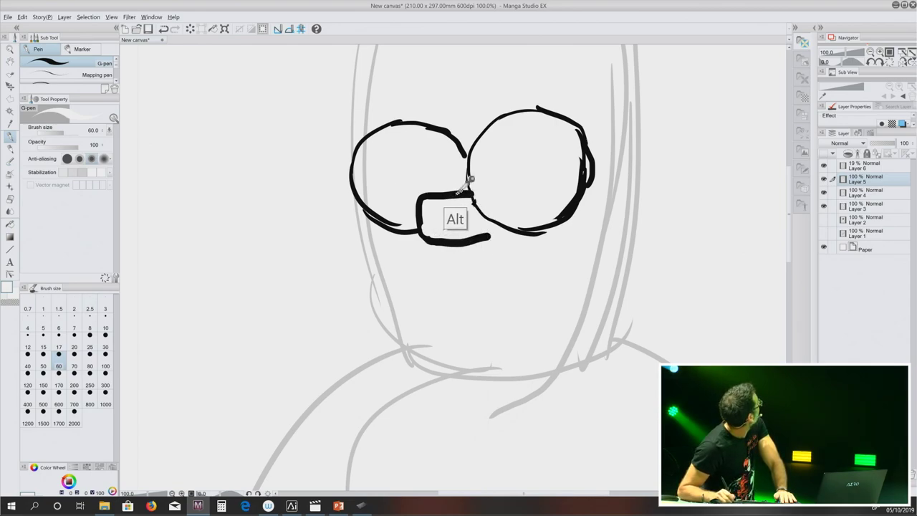
Step: Pick up the black line colour again and draw a large round muzzle directly below the nose
left_click(459, 194, "alt")
mouse_move(438, 244)
left_mouse_down()
mouse_move(380, 298)
mouse_move(386, 359)
left_mouse_up()
mouse_move(364, 321)
left_mouse_down()
mouse_move(406, 401)
mouse_move(474, 445)
mouse_move(539, 436)
left_mouse_up()
key("ctrl+z")
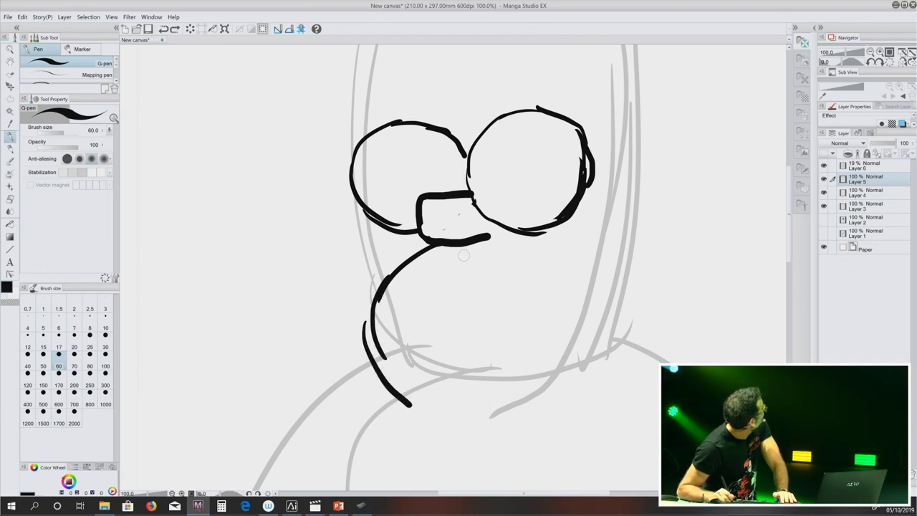
mouse_move(491, 246)
left_mouse_down()
mouse_move(559, 293)
mouse_move(569, 350)
mouse_move(548, 400)
mouse_move(510, 421)
mouse_move(452, 427)
left_mouse_up()
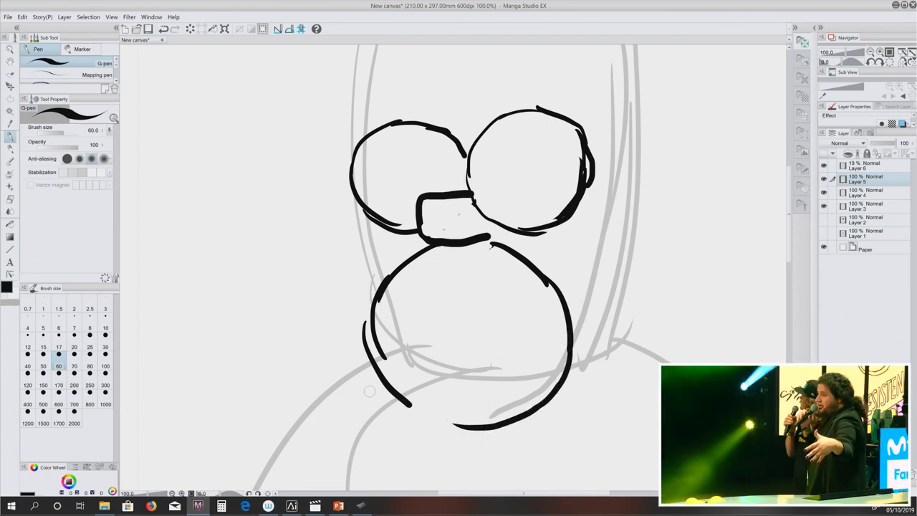
left_click_drag(410, 405, 452, 427)
Step: Draw a wide grinning mouth across the muzzle, with a lip corner at its left end and a chin stroke below
key("h")
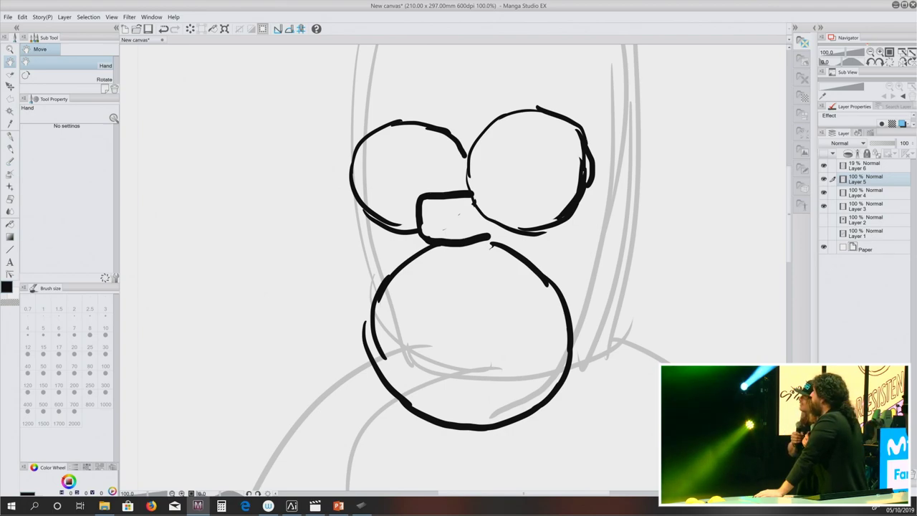
key("p")
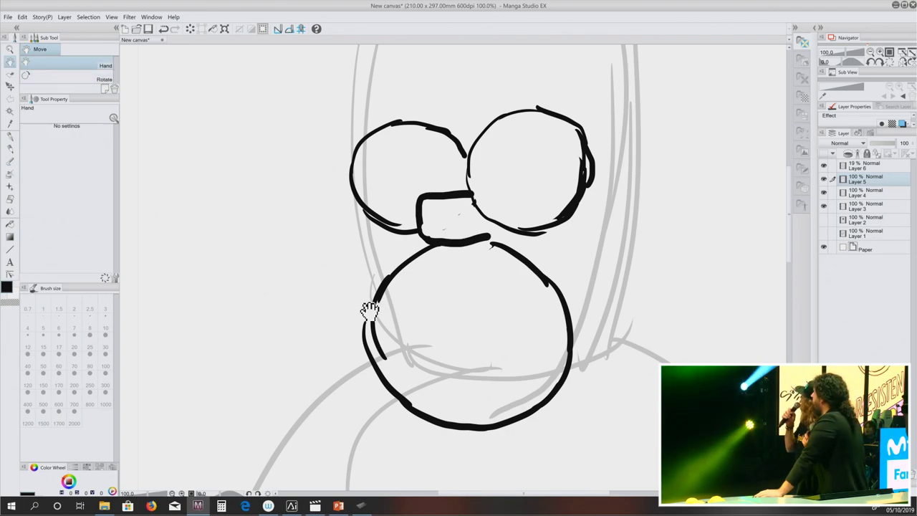
mouse_move(373, 306)
left_mouse_down()
mouse_move(430, 326)
mouse_move(496, 311)
mouse_move(516, 310)
mouse_move(486, 317)
mouse_move(530, 316)
mouse_move(519, 355)
mouse_move(487, 369)
mouse_move(428, 375)
mouse_move(367, 365)
mouse_move(428, 371)
left_mouse_up()
key("ctrl+z")
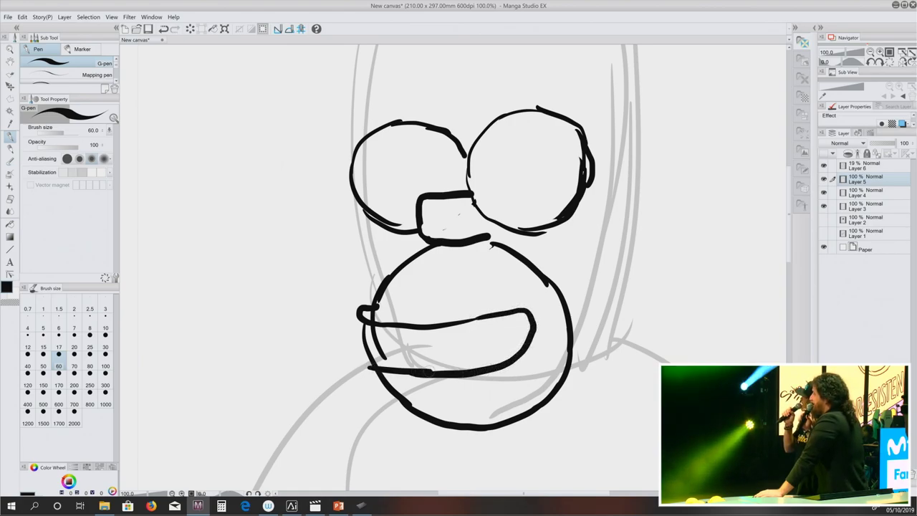
mouse_move(371, 369)
left_mouse_down()
mouse_move(378, 387)
mouse_move(417, 402)
left_mouse_up()
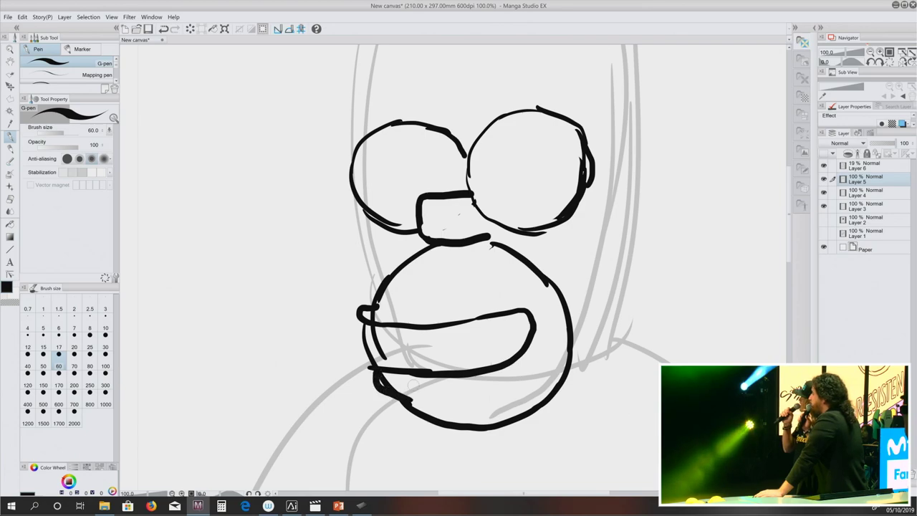
Step: Divide the open mouth into teeth with five short vertical lines
left_click_drag(386, 326, 390, 369)
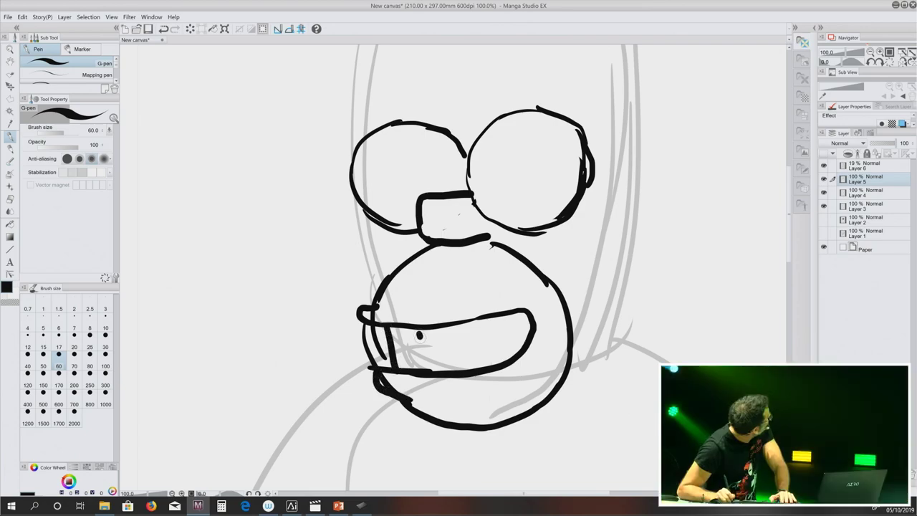
left_click_drag(419, 333, 422, 369)
left_click_drag(447, 327, 447, 371)
left_click_drag(477, 321, 473, 369)
left_click_drag(510, 314, 511, 362)
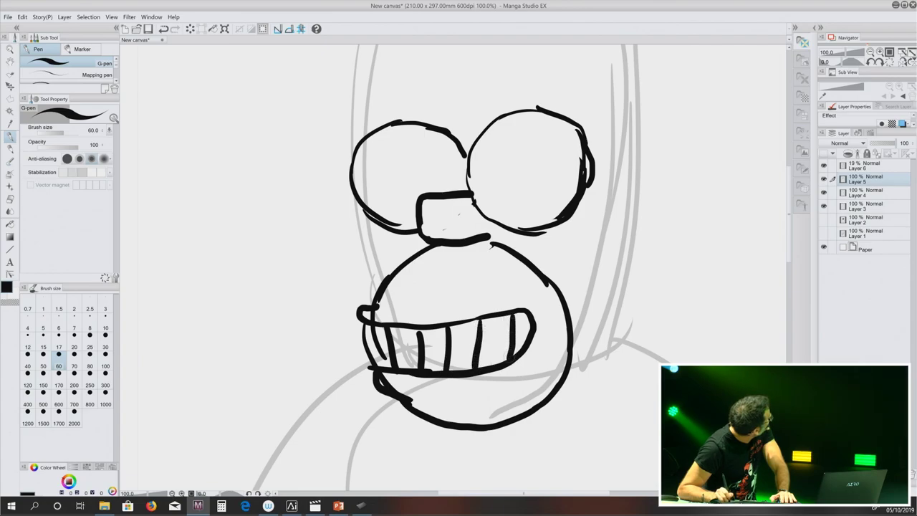
Step: Draw the left side of the forehead from the head's upper curve down to the left eye, redoing unsatisfactory strokes
key("space")
mouse_move(583, 246)
left_mouse_down()
mouse_move(538, 353)
mouse_move(588, 269)
left_mouse_up()
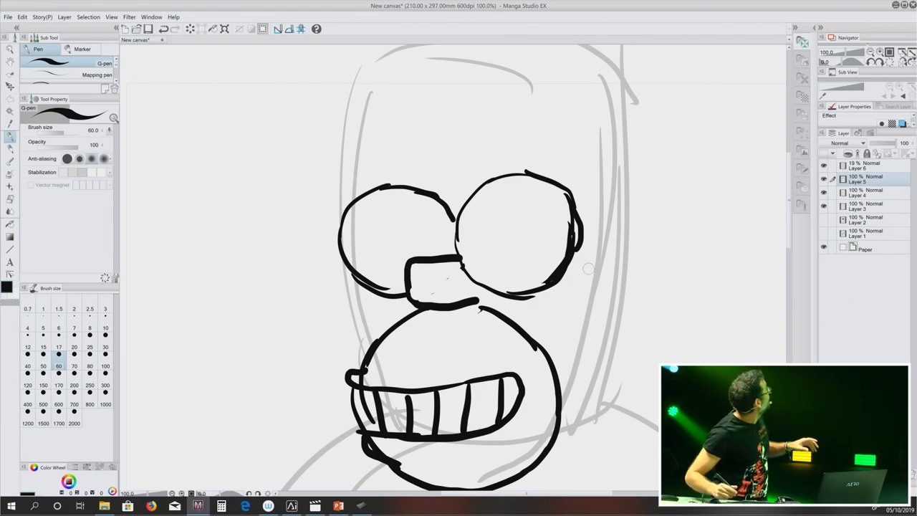
mouse_move(420, 194)
left_mouse_down()
mouse_move(436, 240)
mouse_move(433, 231)
left_mouse_up()
mouse_move(365, 120)
left_mouse_down()
mouse_move(341, 131)
mouse_move(315, 164)
left_mouse_up()
key("ctrl+z")
left_click_drag(381, 119, 338, 159)
key("ctrl+z")
mouse_move(380, 113)
left_mouse_down()
mouse_move(334, 165)
mouse_move(328, 225)
left_mouse_up()
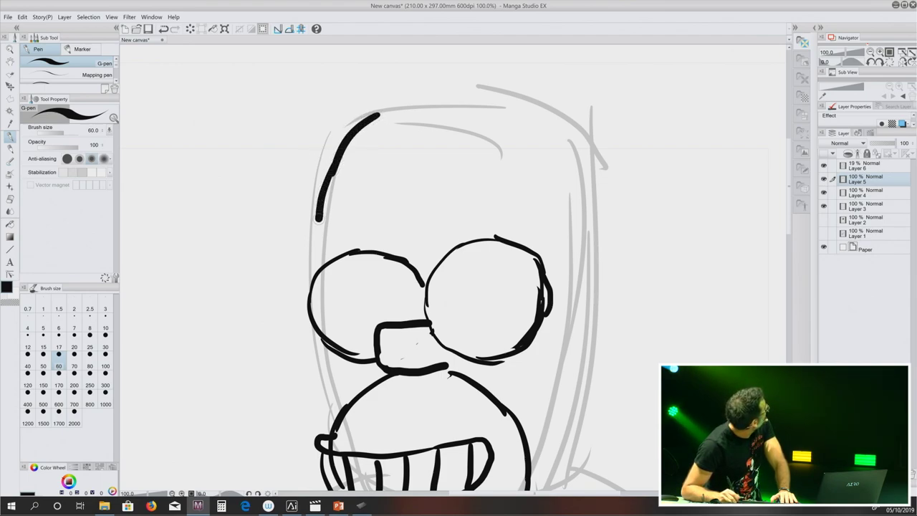
key("ctrl+z")
left_click_drag(344, 152, 320, 258)
Step: Try a long arc over the top of the head from the forehead line to the head's right side
mouse_move(372, 119)
left_mouse_down()
mouse_move(420, 100)
mouse_move(506, 103)
mouse_move(586, 160)
left_mouse_up()
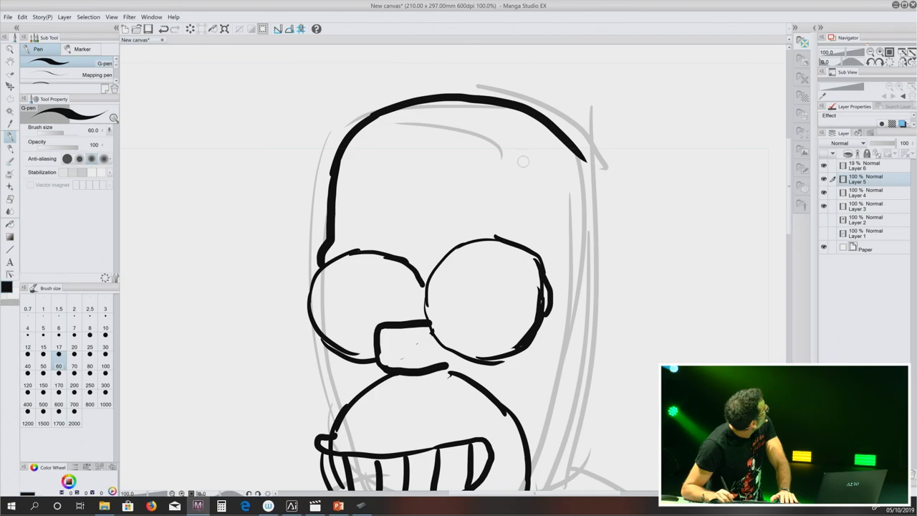
key("ctrl+z")
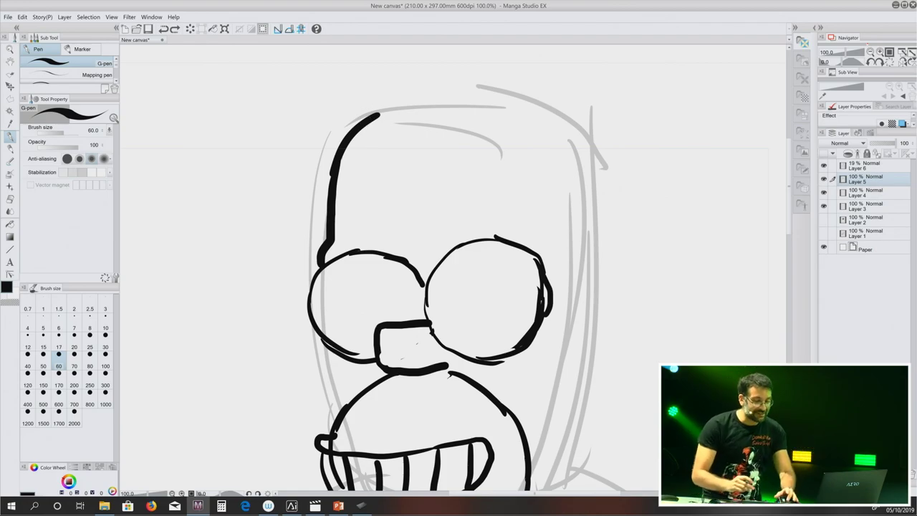
key("ctrl+y")
key("ctrl+z")
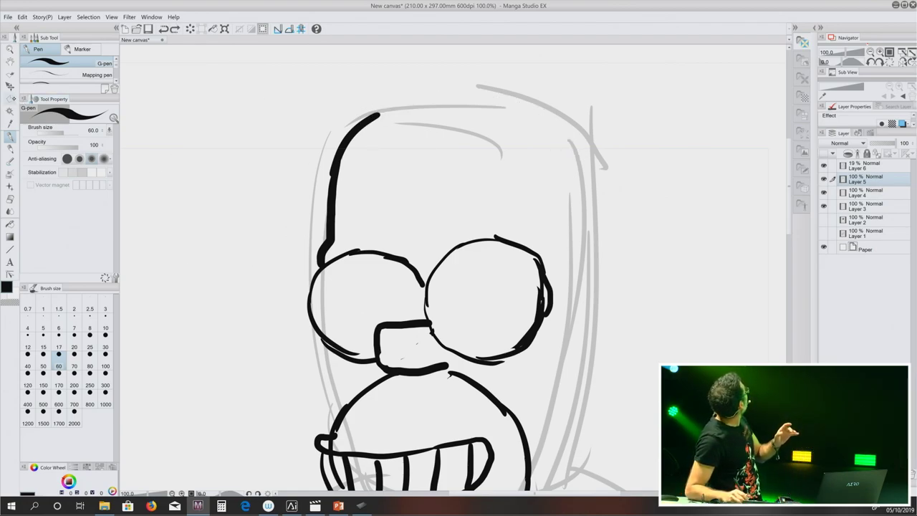
Step: Select the upper part of the left forehead line with a polyline marquee, move it straight up to heighten the head, and deselect it
key("m")
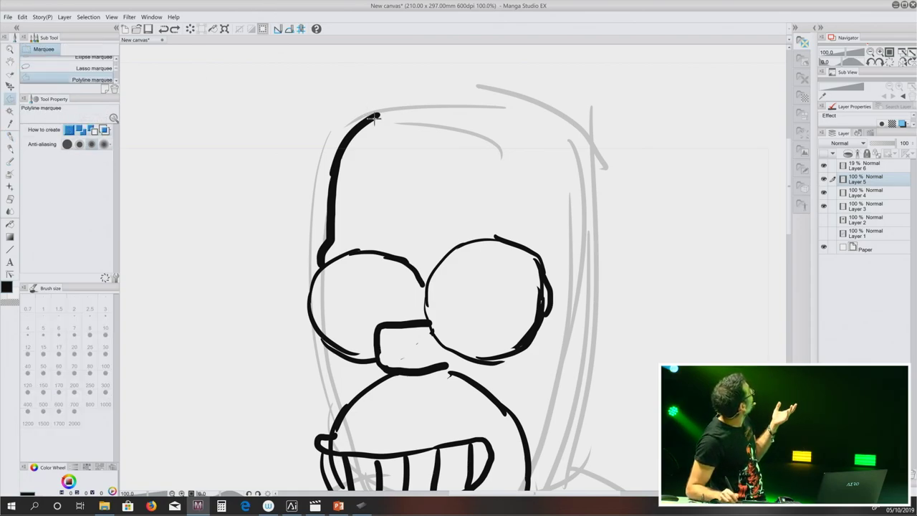
left_click(379, 95)
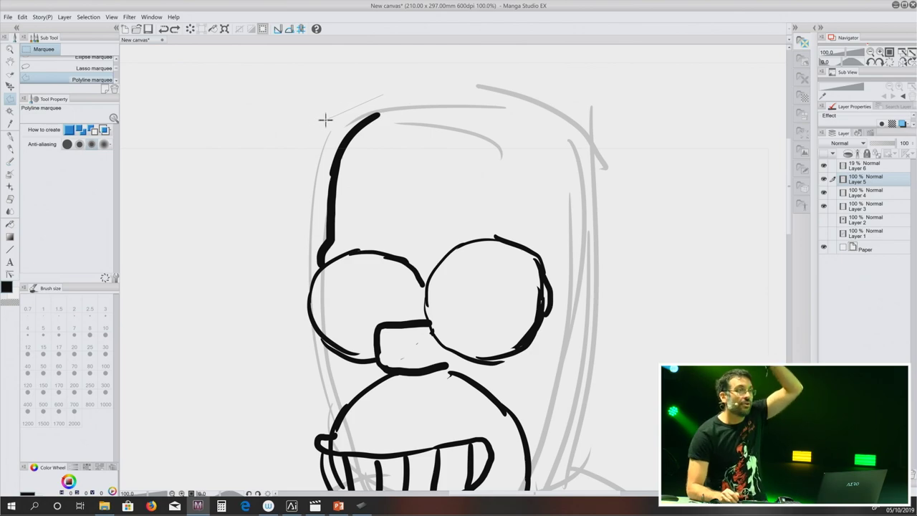
left_click(310, 153)
left_click(315, 212)
left_click(428, 139)
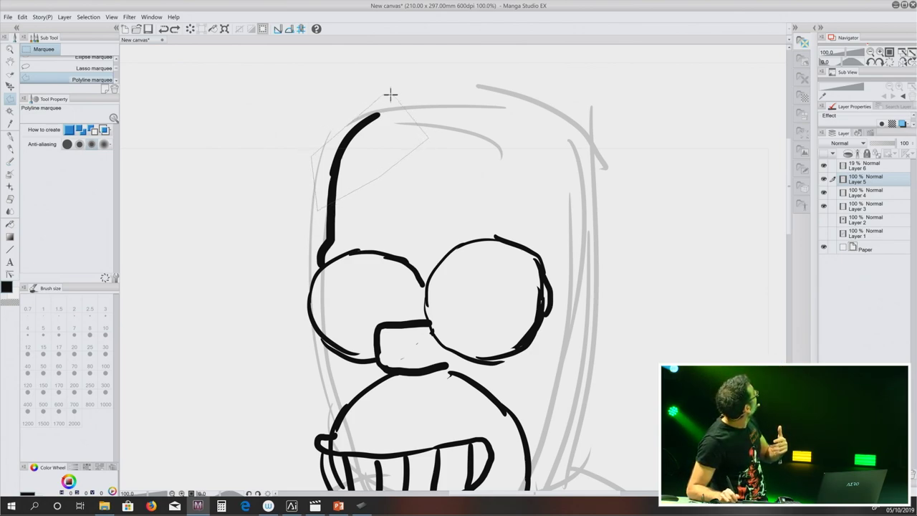
left_click(381, 95)
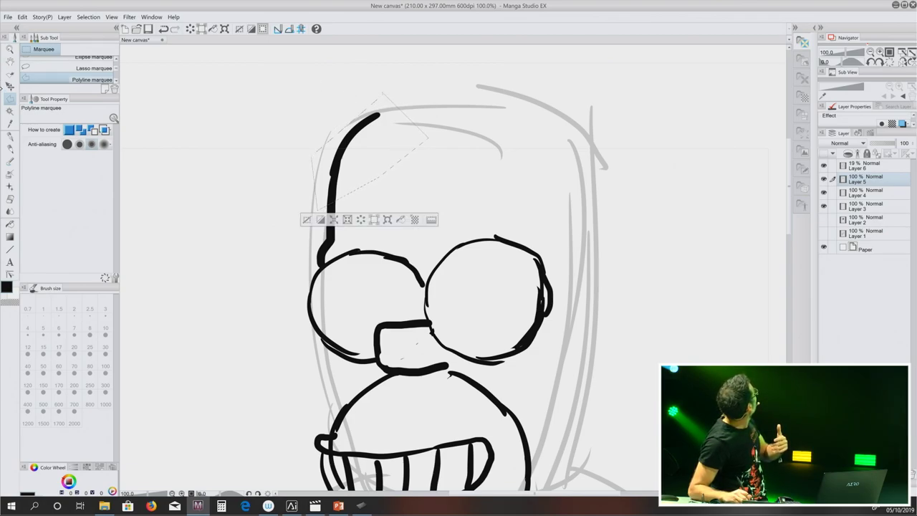
left_click(10, 86)
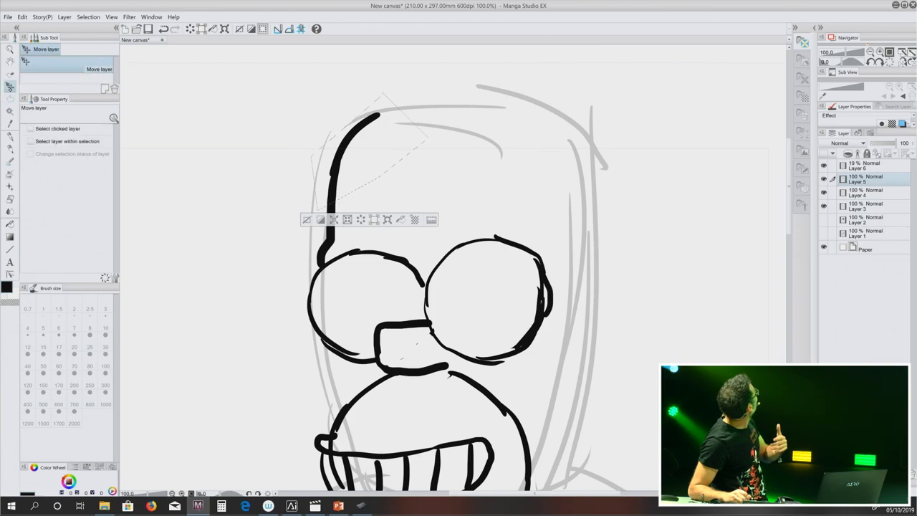
left_click_drag(374, 156, 379, 126)
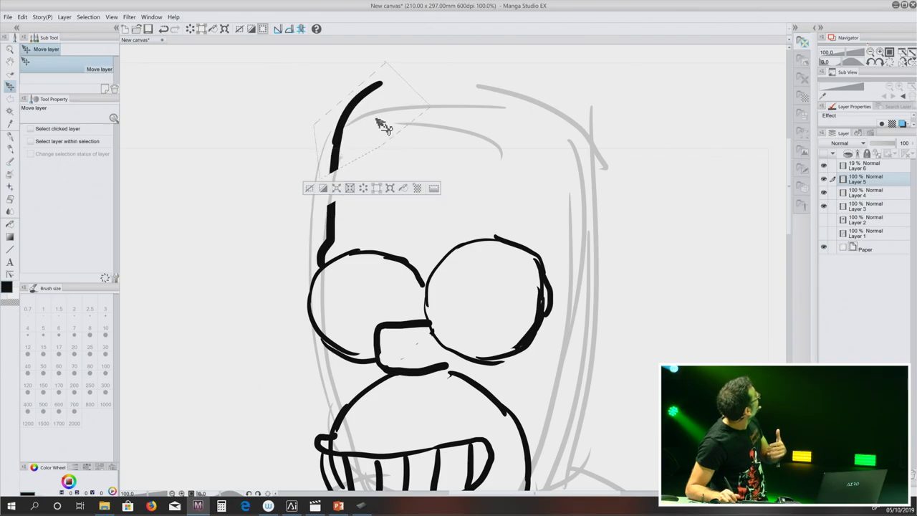
key("ctrl")
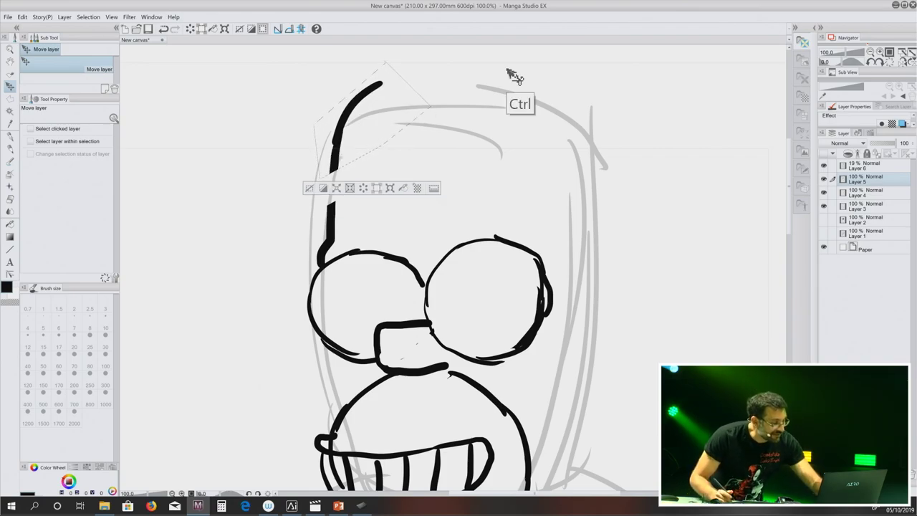
key("ctrl+d")
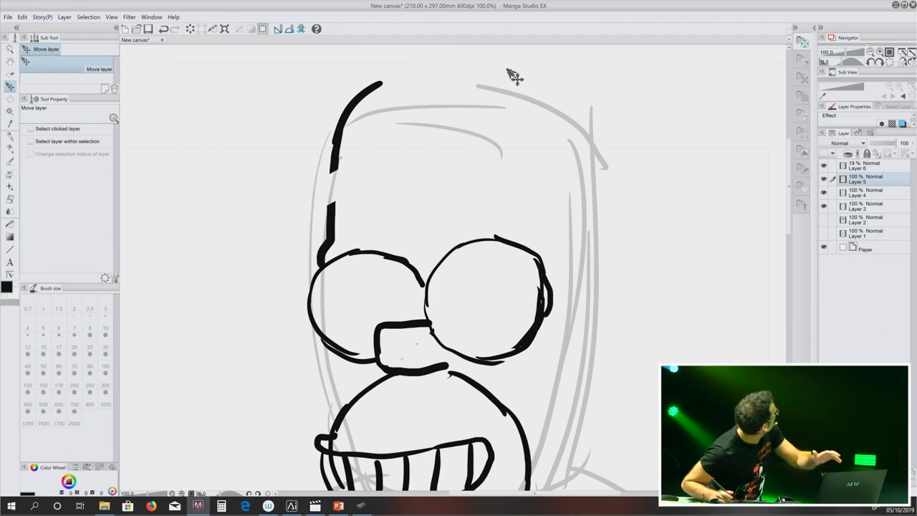
Step: Bridge the gap in the forehead line with the G-pen and draw a long arc over the top of the head
key("p")
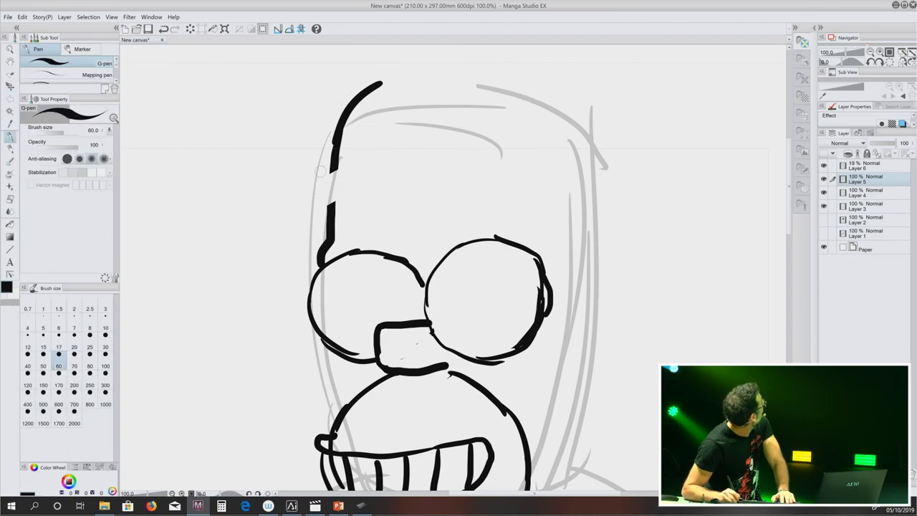
left_click_drag(334, 162, 324, 219)
key("ctrl+z")
left_click_drag(340, 163, 330, 222)
mouse_move(381, 86)
left_mouse_down()
mouse_move(426, 76)
mouse_move(533, 96)
mouse_move(582, 143)
left_mouse_up()
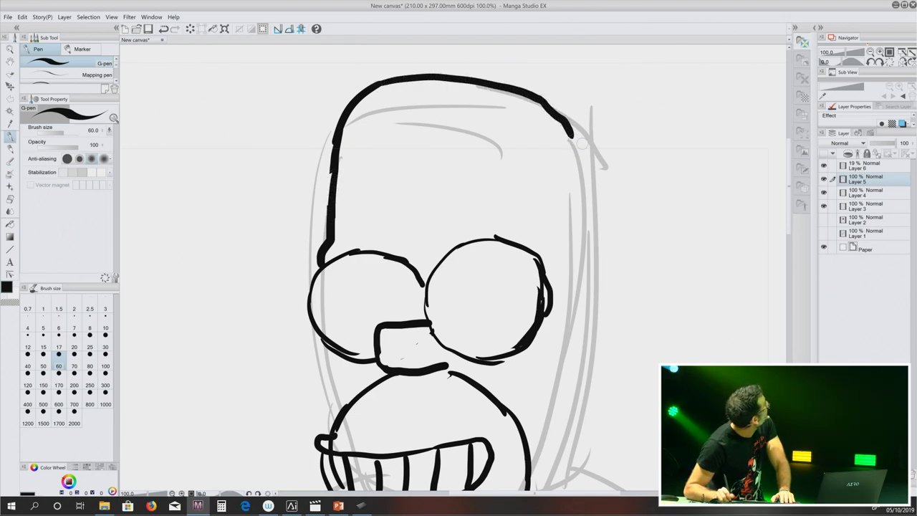
Step: Draw the right side of the head down from the crown and add a rounded ear outline at eye level
mouse_move(539, 96)
left_mouse_down()
mouse_move(592, 152)
mouse_move(577, 276)
left_mouse_up()
key("ctrl+z")
mouse_move(599, 165)
left_mouse_down()
mouse_move(587, 303)
mouse_move(622, 287)
mouse_move(642, 305)
mouse_move(627, 348)
mouse_move(566, 374)
left_mouse_up()
Step: Add a zigzag fold inside the ear and draw the back of the neck straight down from the earlobe
key("space")
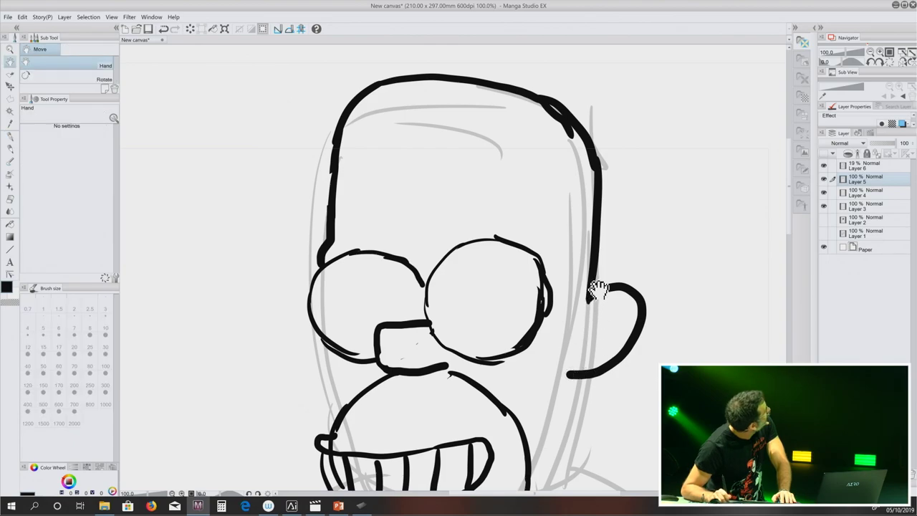
left_click_drag(608, 329, 619, 258)
mouse_move(582, 307)
left_mouse_down()
mouse_move(581, 408)
mouse_move(594, 326)
left_mouse_up()
key("space")
mouse_move(637, 168)
left_mouse_down()
mouse_move(611, 180)
mouse_move(621, 201)
mouse_move(601, 213)
left_mouse_up()
Step: Draw the pointed shirt collar below the muzzle, from the back of the neck around to a short stroke under the chin's left side
key("space")
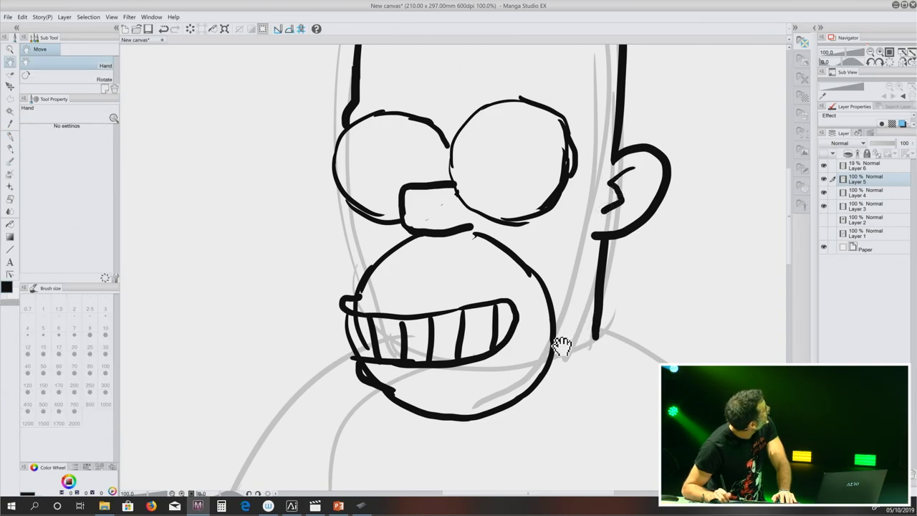
left_click_drag(563, 350, 558, 321)
left_click_drag(599, 359, 610, 298)
left_click_drag(625, 254, 482, 320)
key("ctrl+z")
mouse_move(621, 255)
left_mouse_down()
mouse_move(486, 341)
mouse_move(550, 391)
left_mouse_up()
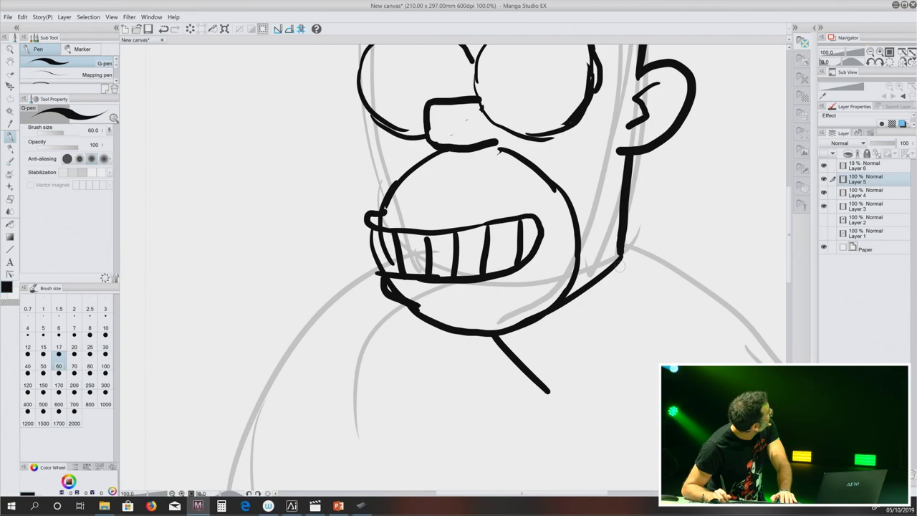
left_click_drag(620, 263, 545, 384)
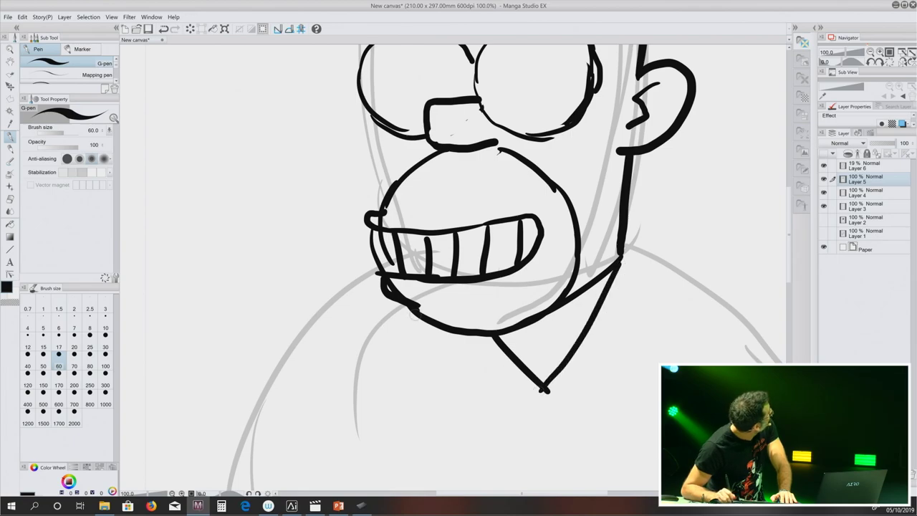
left_click_drag(414, 315, 463, 383)
Step: Draw two overlapping curved hairs on top of the head, redoing the first arc
key("space")
left_click_drag(557, 219, 535, 430)
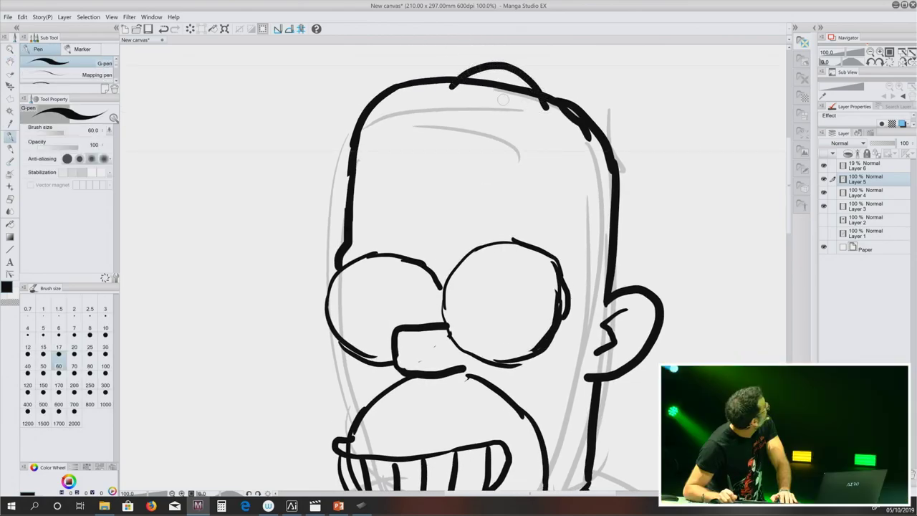
mouse_move(438, 85)
left_mouse_down()
mouse_move(501, 67)
mouse_move(521, 119)
left_mouse_up()
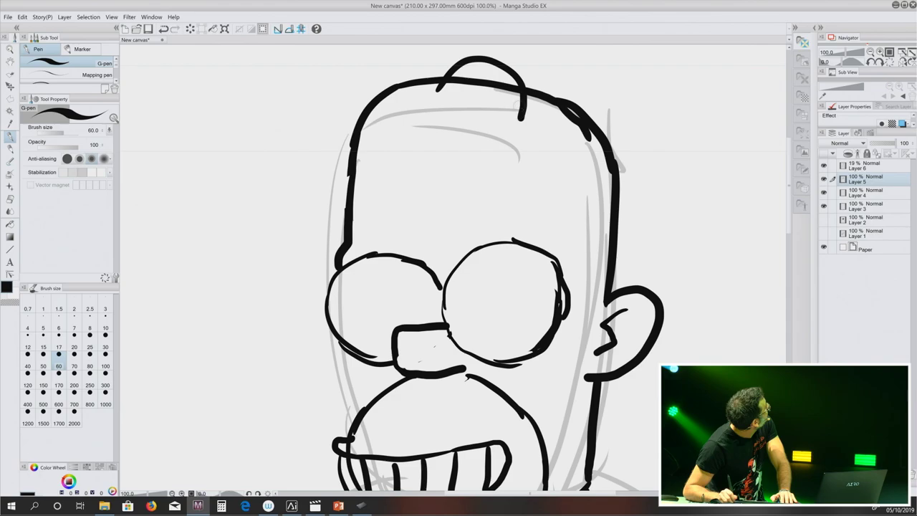
left_click_drag(484, 94, 494, 79)
left_click_drag(555, 85, 572, 122)
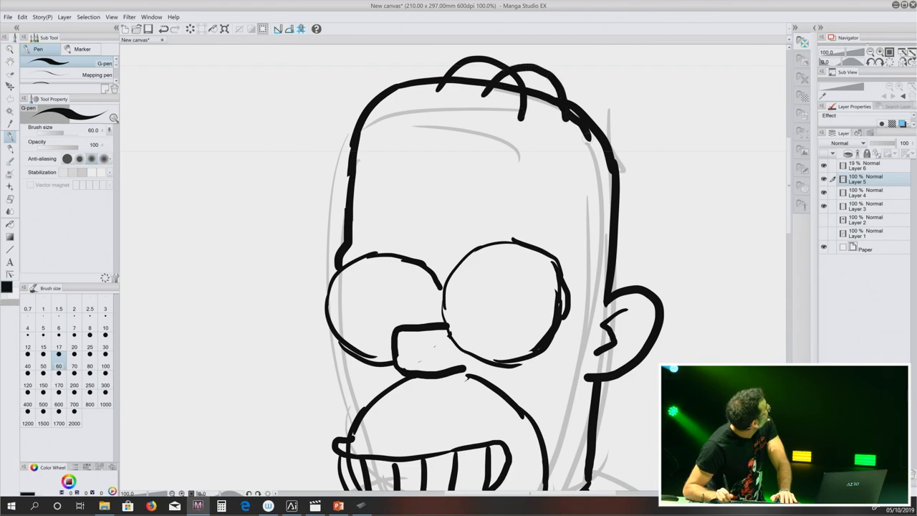
Step: Draw the zigzag hair above the ear and add a solid black pupil to each eye
mouse_move(593, 262)
left_mouse_down()
mouse_move(614, 239)
mouse_move(629, 250)
mouse_move(630, 242)
mouse_move(630, 270)
mouse_move(653, 237)
mouse_move(653, 278)
left_mouse_up()
key("space")
mouse_move(525, 315)
left_mouse_down()
mouse_move(549, 275)
mouse_move(575, 257)
mouse_move(577, 233)
left_mouse_up()
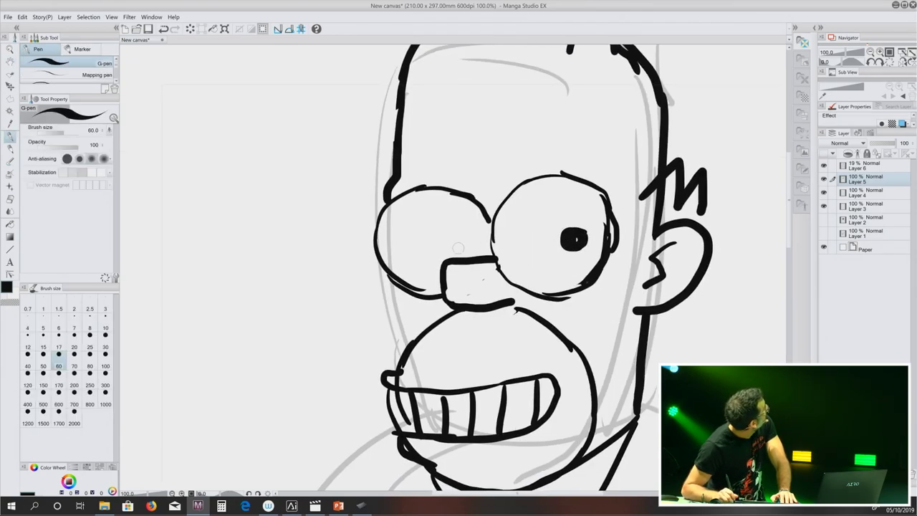
left_click_drag(403, 242, 405, 240)
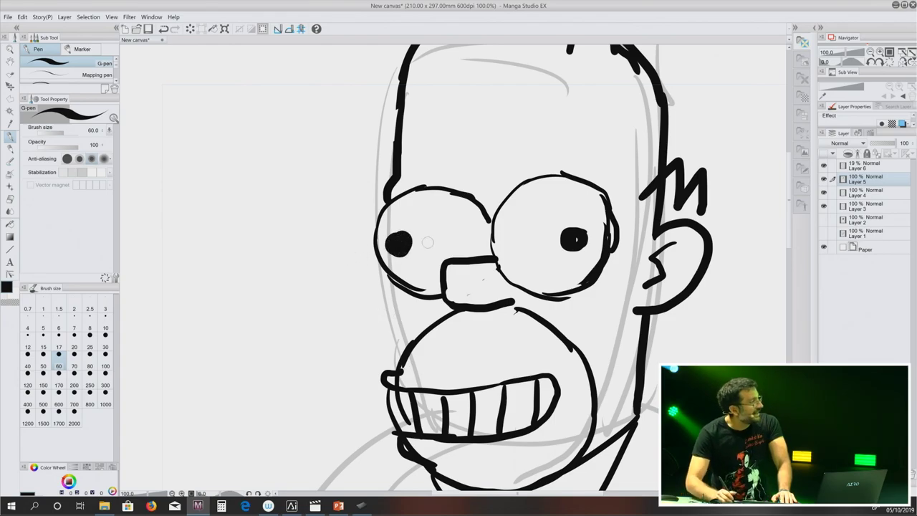
Step: Hand-letter "MOSQUIS" beside the head and add a curved speech-balloon line with a tail beneath it
mouse_move(154, 185)
left_mouse_down()
mouse_move(178, 129)
mouse_move(194, 180)
left_mouse_up()
mouse_move(213, 145)
left_mouse_down()
mouse_move(225, 159)
mouse_move(229, 132)
mouse_move(252, 146)
mouse_move(240, 180)
left_mouse_up()
mouse_move(295, 142)
left_mouse_down()
mouse_move(293, 180)
mouse_move(310, 196)
mouse_move(342, 143)
mouse_move(354, 170)
left_mouse_up()
mouse_move(394, 124)
left_mouse_down()
mouse_move(371, 132)
mouse_move(382, 162)
mouse_move(362, 178)
left_mouse_up()
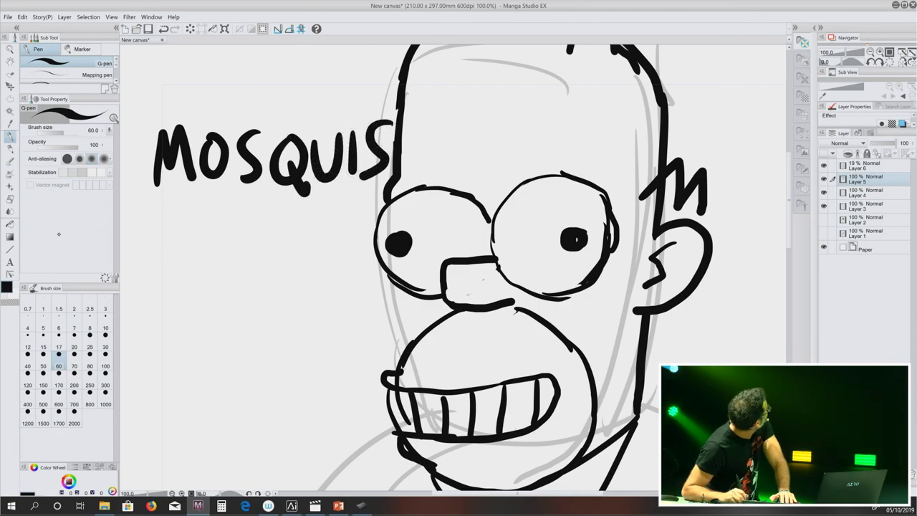
mouse_move(144, 215)
left_mouse_down()
mouse_move(215, 235)
mouse_move(364, 209)
left_mouse_up()
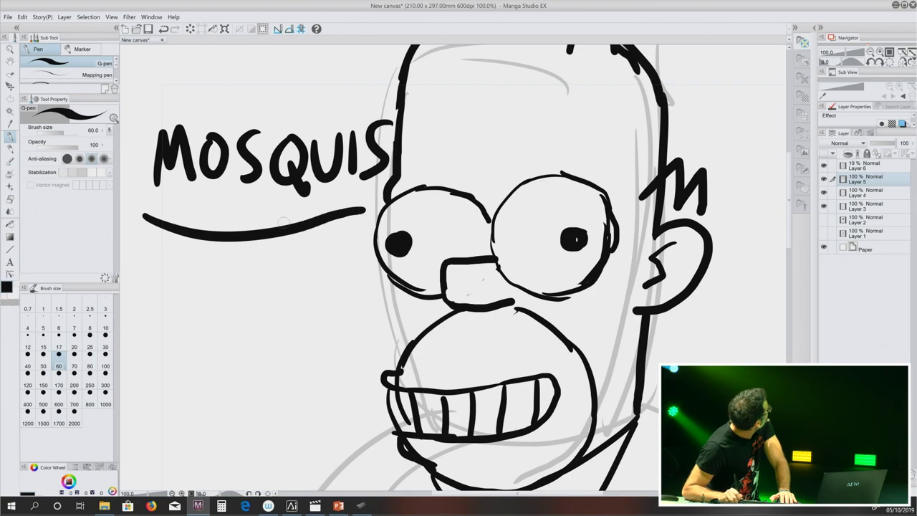
left_click_drag(277, 225, 336, 267)
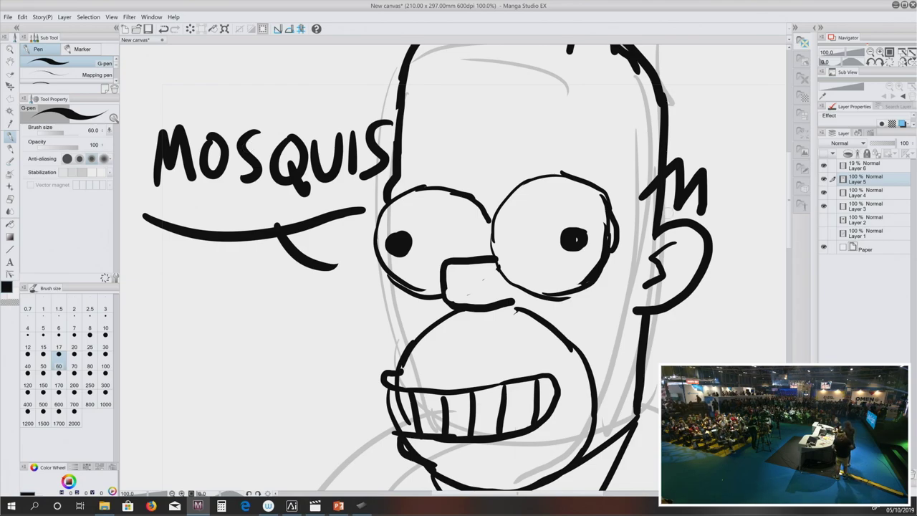
key("b")
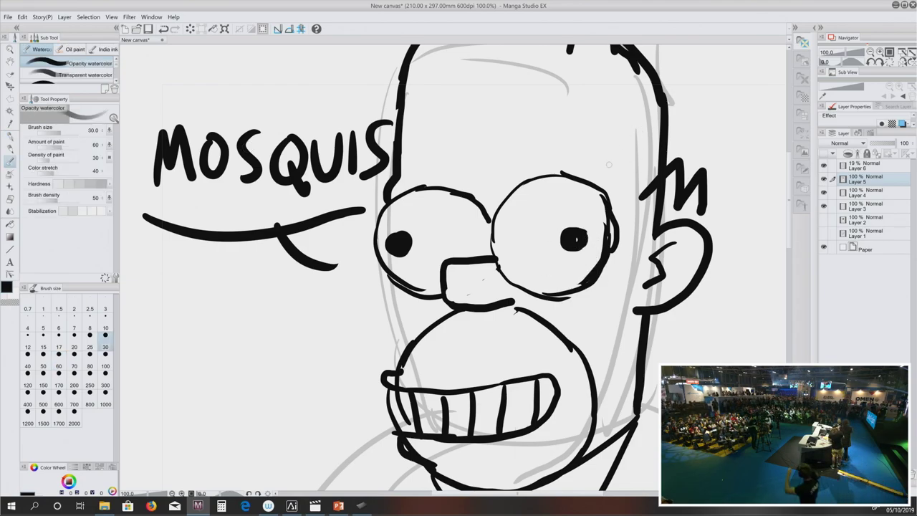
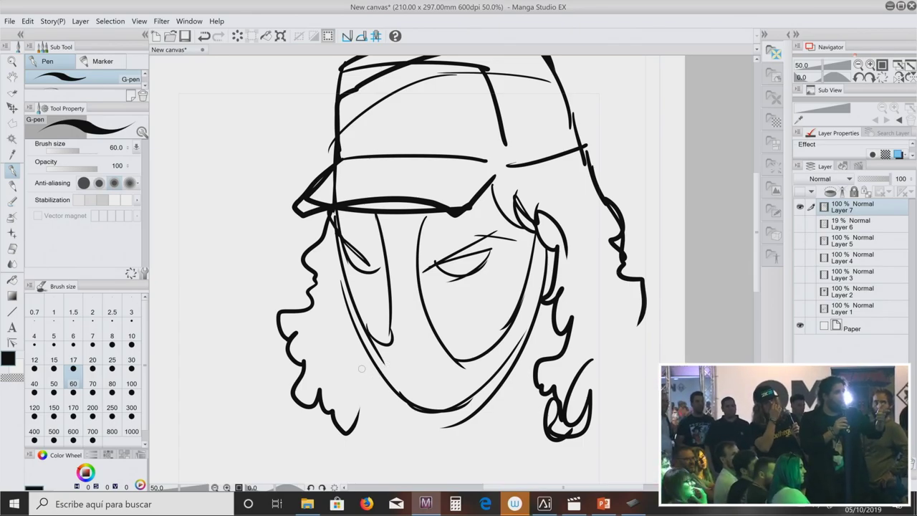
Step: Pick black from the line art and extend the right end of the cap's brim to a pointed corner beside the hair
key("x")
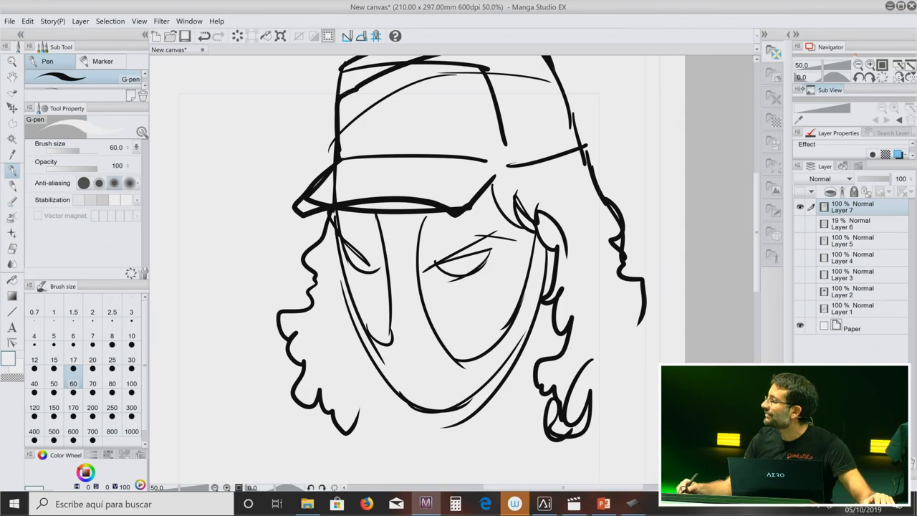
key("space")
left_click_drag(424, 234, 446, 284)
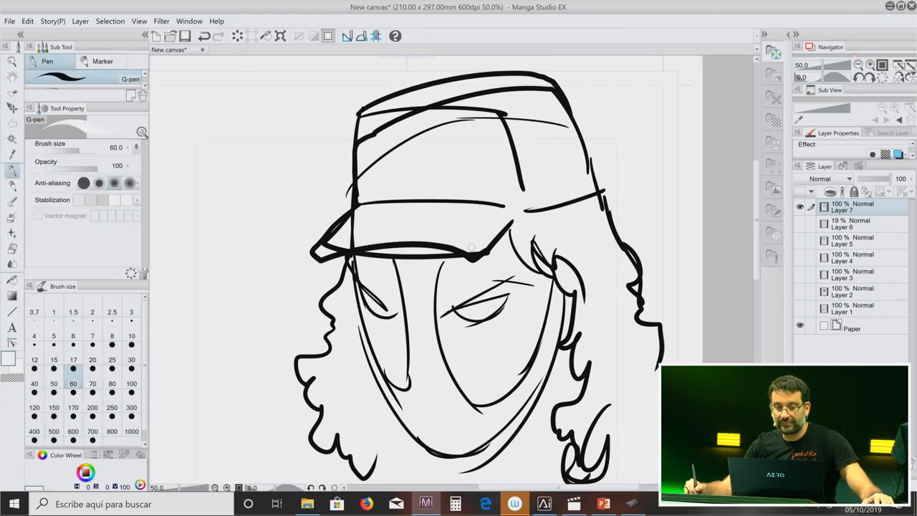
left_click(475, 252, "alt")
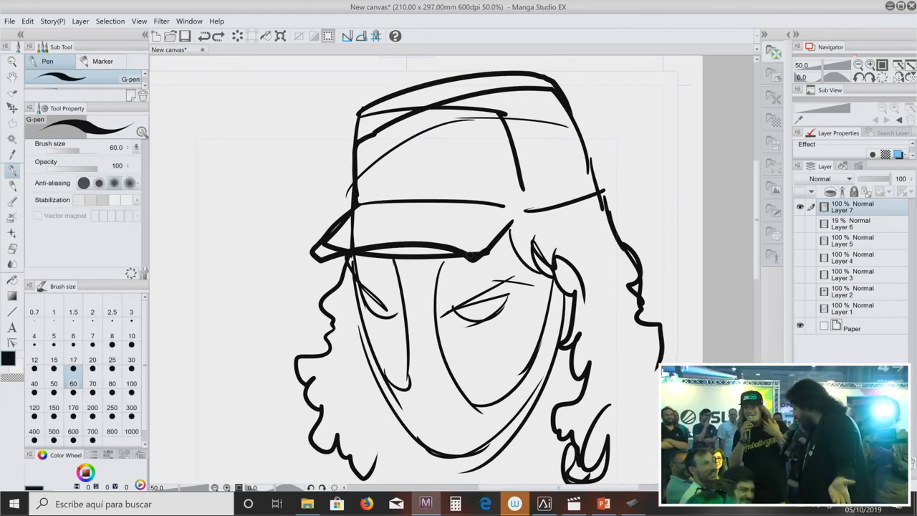
left_click_drag(522, 210, 496, 271)
Step: Try lettering "GRISO" in large capitals across the middle of the cap's front panel and undo the strokes
mouse_move(387, 146)
left_mouse_down()
mouse_move(368, 180)
mouse_move(391, 168)
left_mouse_up()
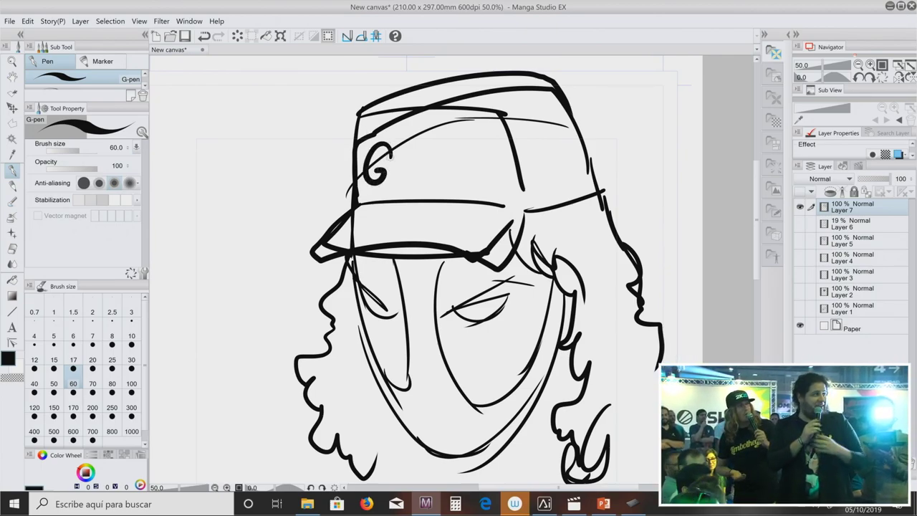
left_click_drag(395, 147, 393, 182)
left_click_drag(396, 146, 415, 179)
left_click(416, 147)
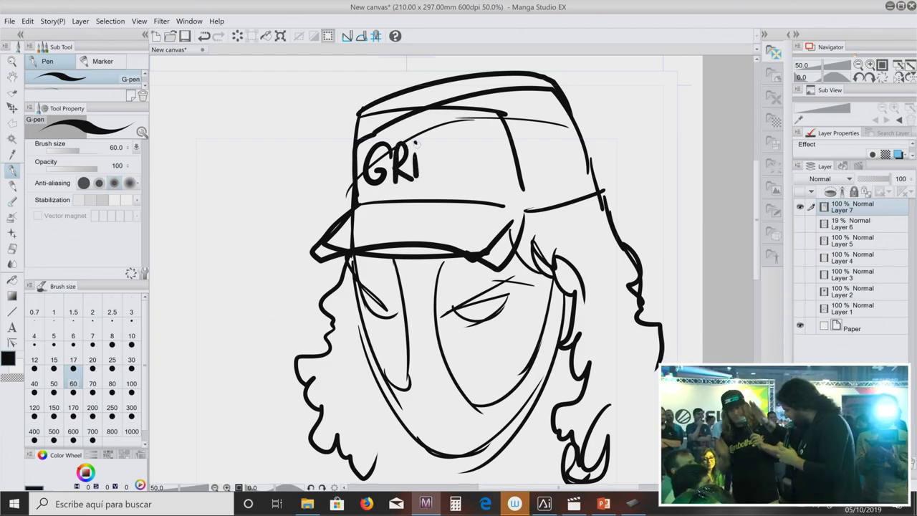
left_click_drag(437, 146, 424, 178)
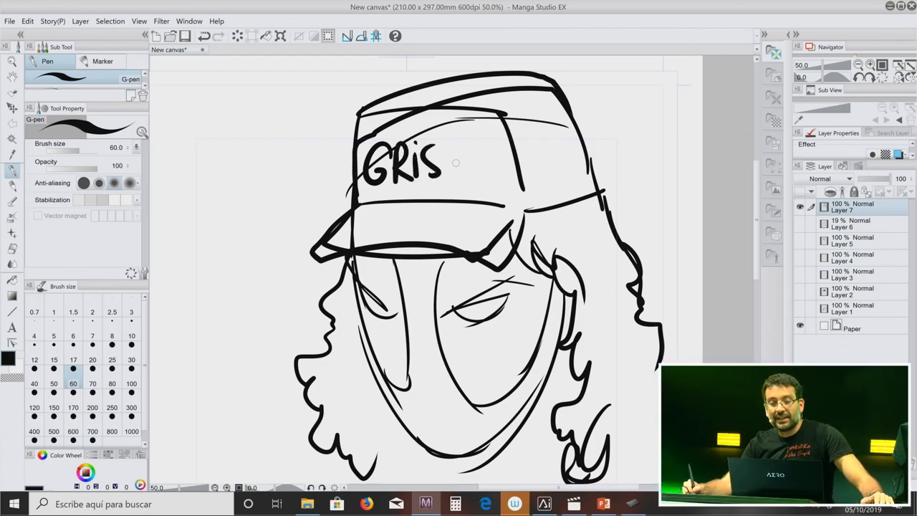
left_click_drag(455, 148, 476, 142)
key("ctrl+z")
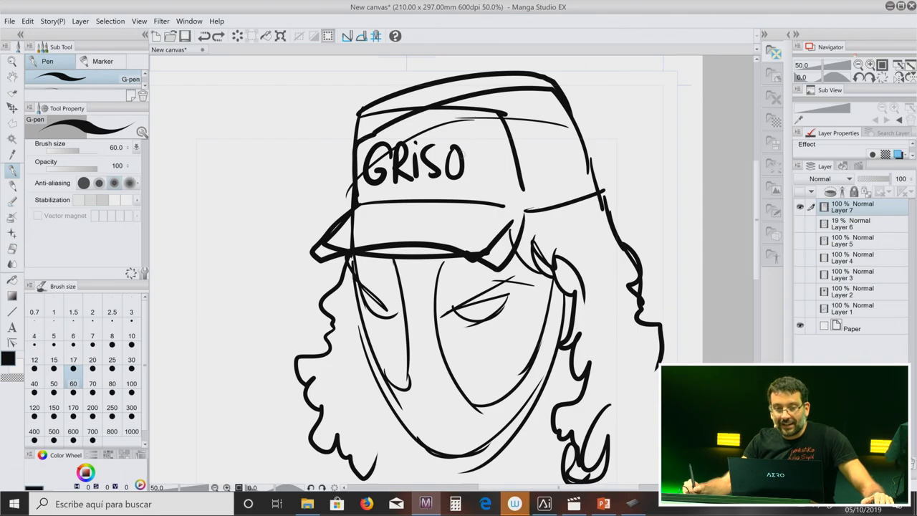
key("ctrl+z")
key("ctrl+z")
key("ctrl+z")
key("ctrl+z")
key("ctrl+z")
key("ctrl+z")
key("ctrl+z")
Step: Hand-letter a smaller, tighter "GRISO" starting at the left edge of the cap's front panel
left_click_drag(378, 139, 369, 174)
left_click_drag(374, 140, 396, 172)
left_click_drag(402, 149, 402, 173)
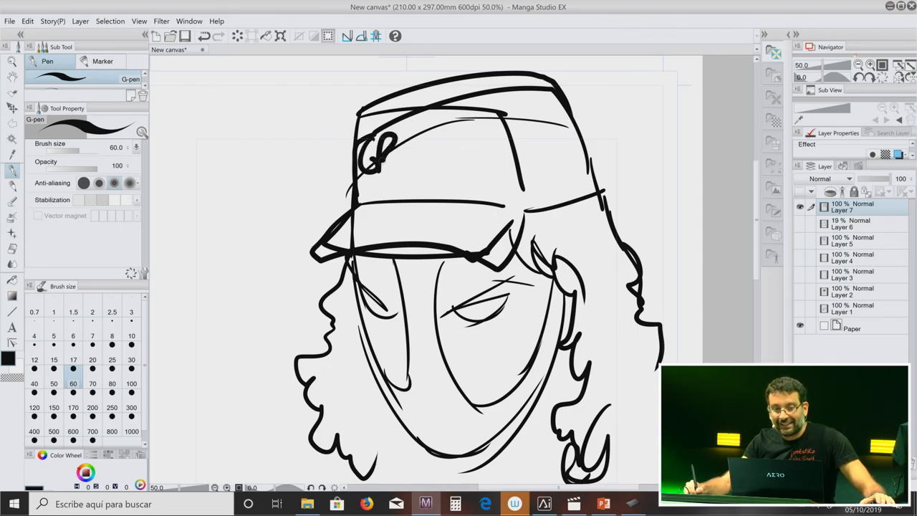
left_click_drag(413, 138, 403, 169)
left_click_drag(424, 140, 422, 142)
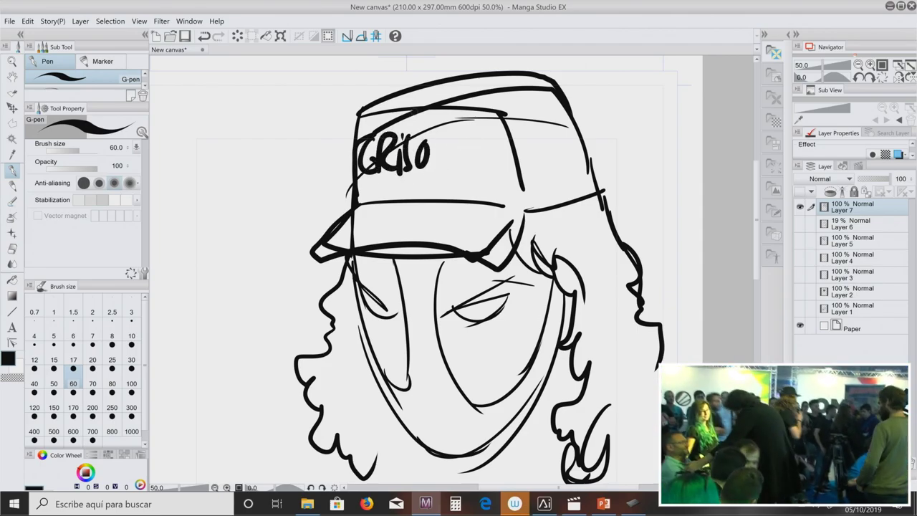
Step: Switch to File Explorer and open the "Con Edu 2" folder of comic pages
left_click(306, 504)
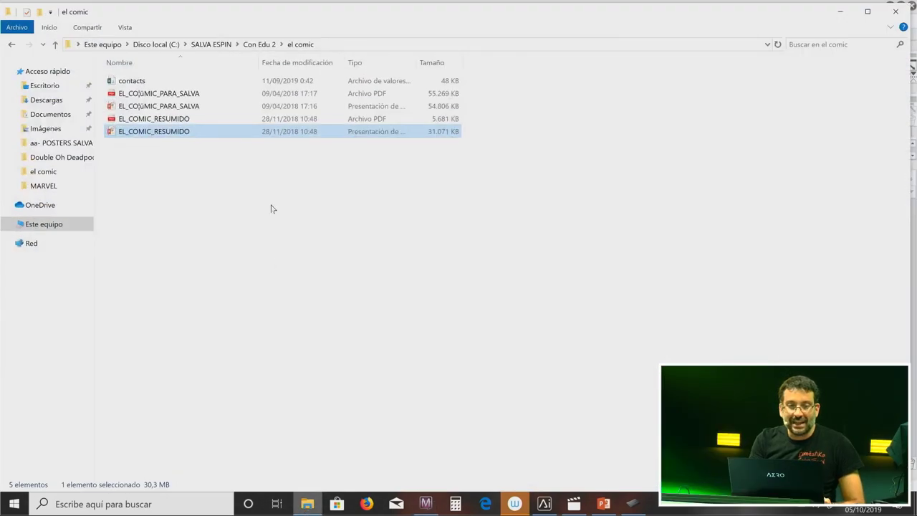
left_click(255, 44)
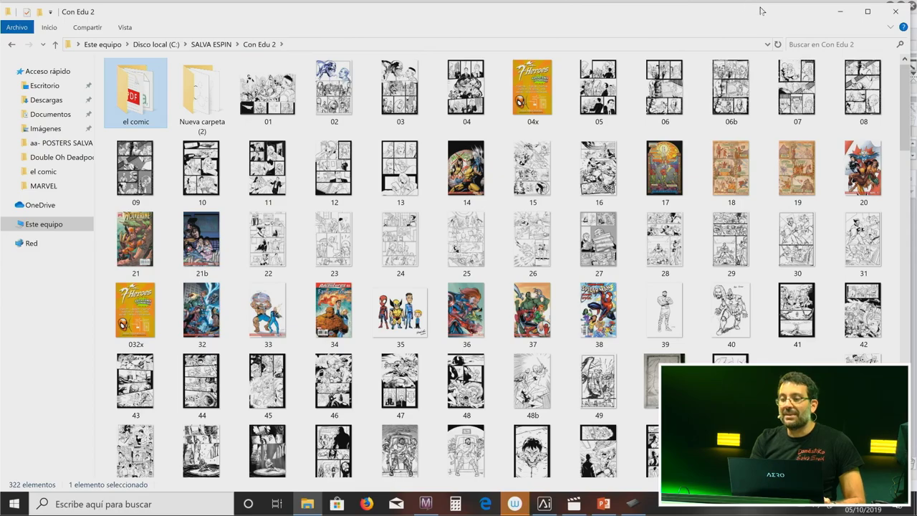
Step: Move the comic pages folder window aside and clear the open windows to show the desktop
left_click_drag(763, 11, 675, 79)
left_click(890, 6)
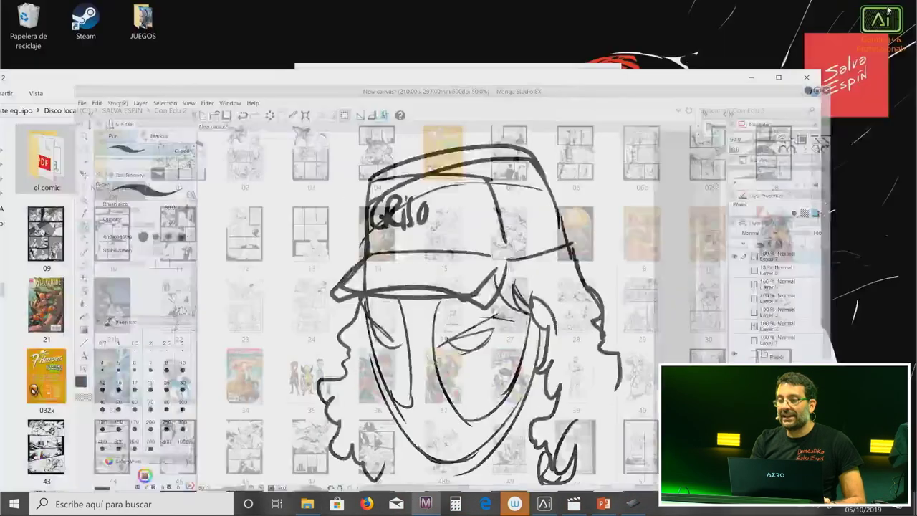
key("super+d")
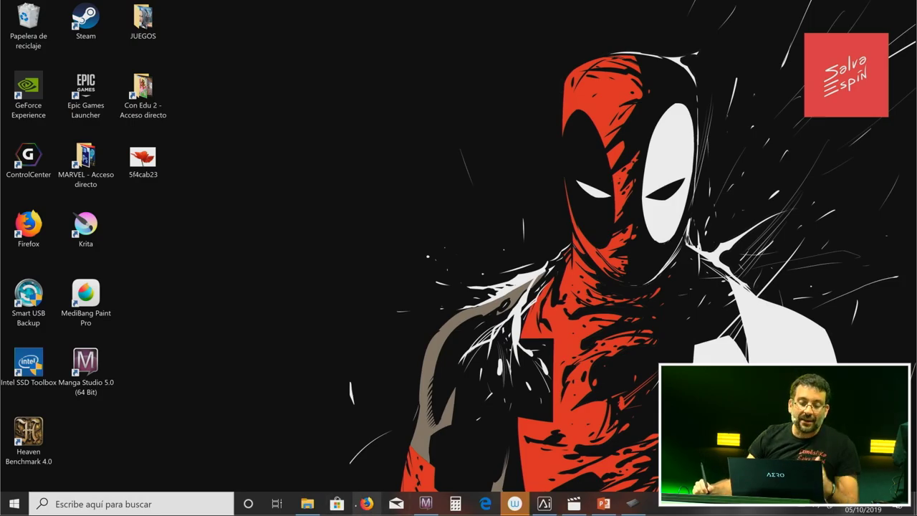
Step: Switch to File Explorer and open the "covers" folder inside "MARVEL" and "You are DEADPOOL"
left_click(307, 504)
left_click_drag(349, 77, 488, 48)
left_click(263, 81)
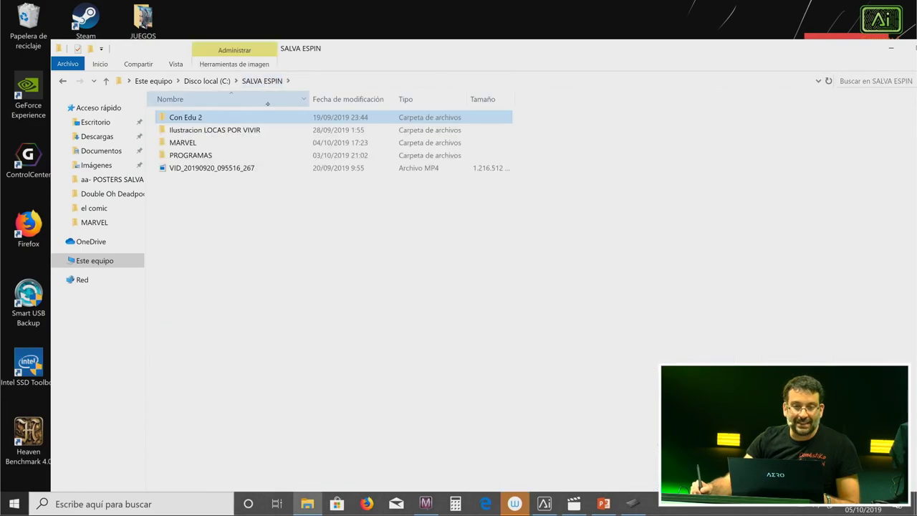
double_click(190, 143)
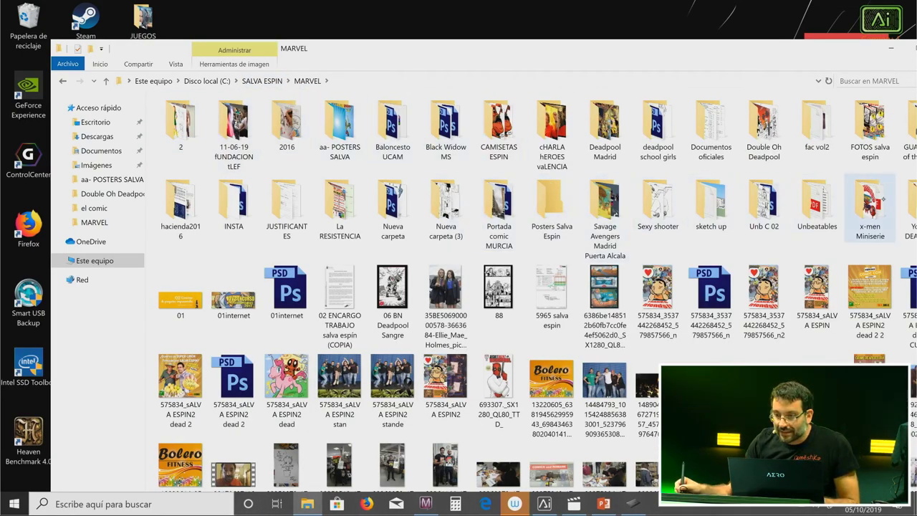
double_click(908, 200)
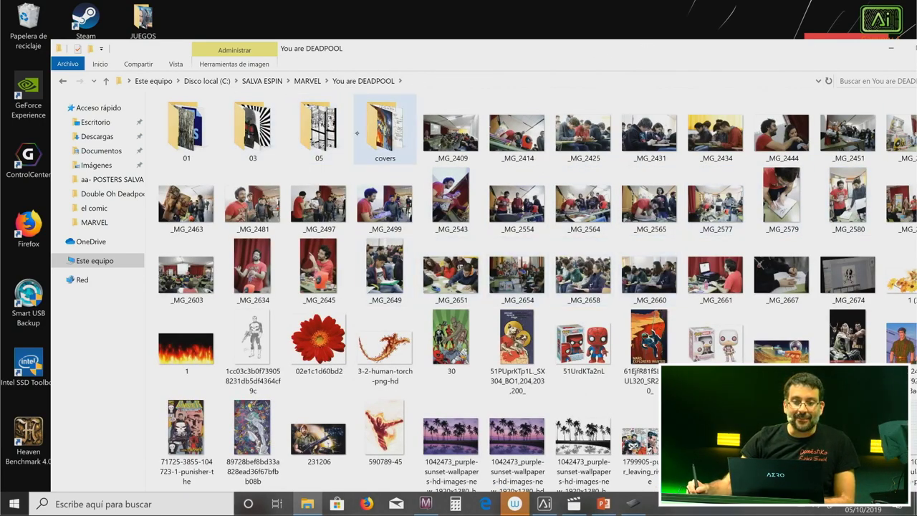
double_click(385, 129)
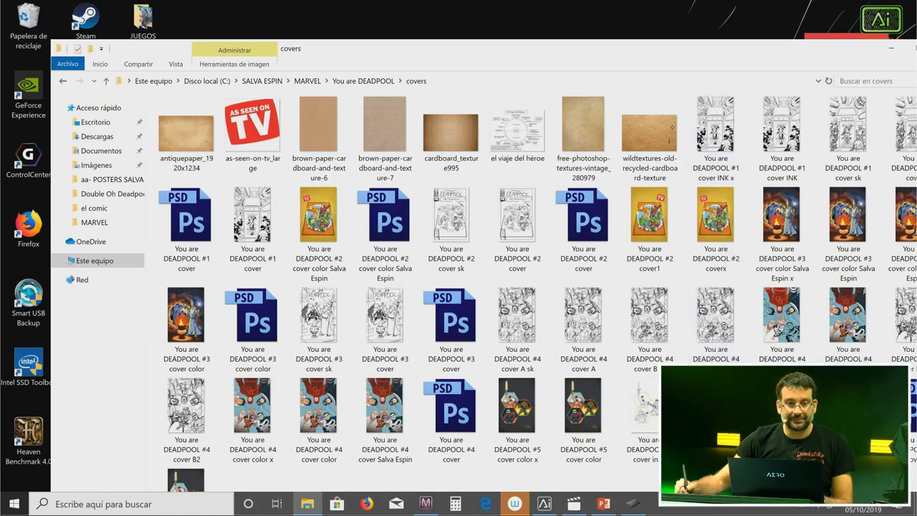
Step: Return to the "You are DEADPOOL" folder, view the "thumbnail_dp-paranoia" image and close it
left_click(375, 81)
left_click_drag(820, 49, 775, 50)
left_click_drag(869, 136, 869, 386)
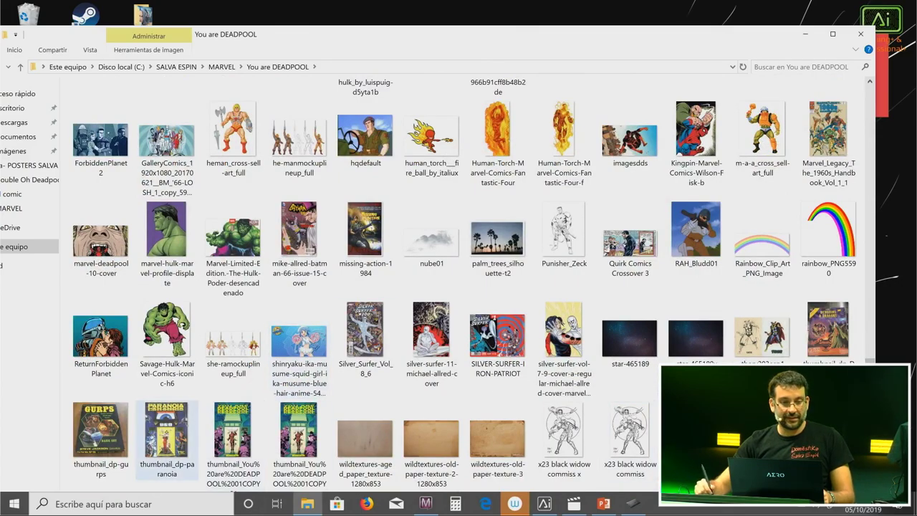
double_click(173, 430)
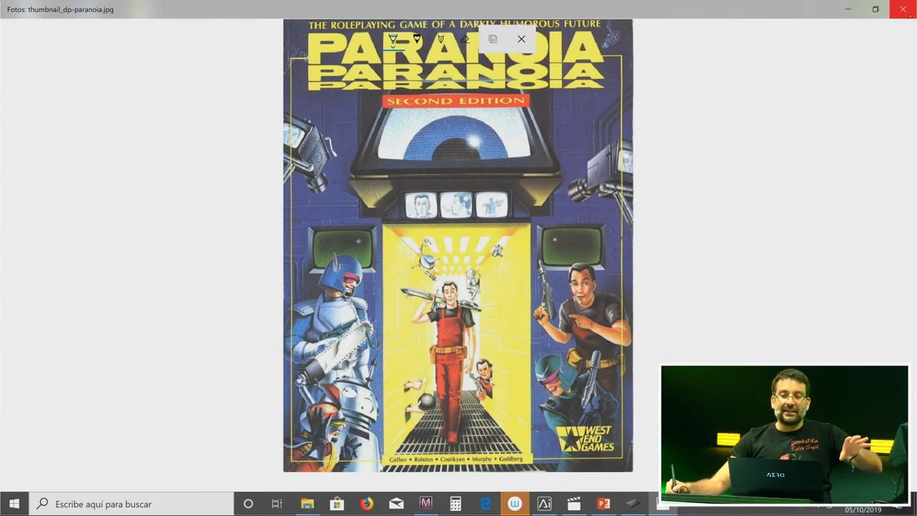
left_click(904, 9)
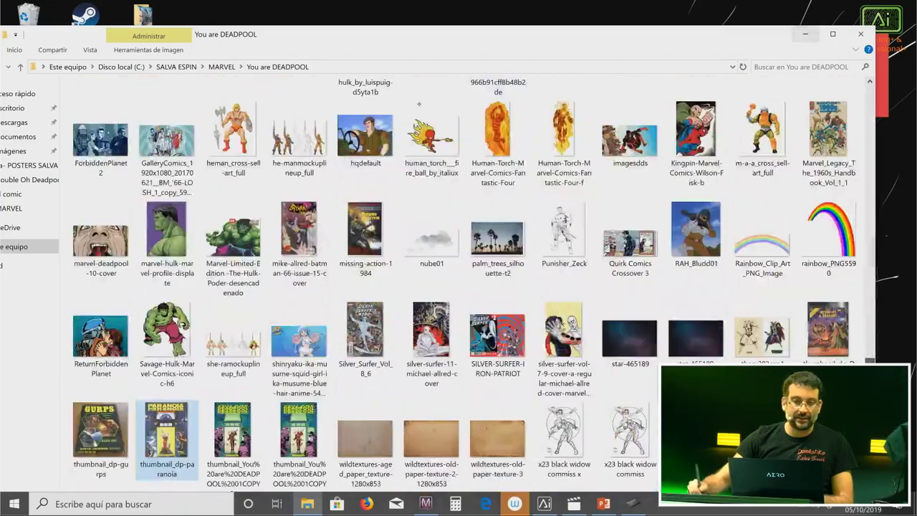
Step: Open the "01" subfolder and view the inked page 01 of You are DEADPOOL #1 without the drawing tools
scroll(484, 156, "up", 20)
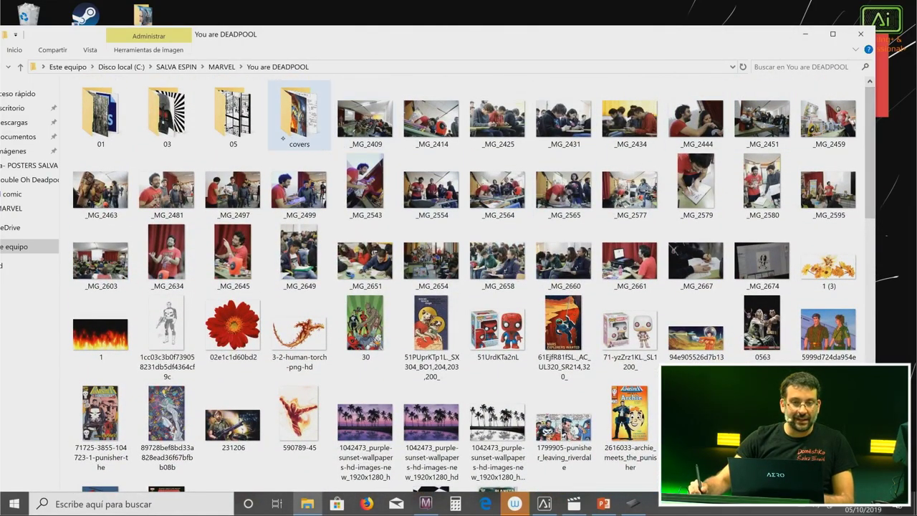
double_click(100, 115)
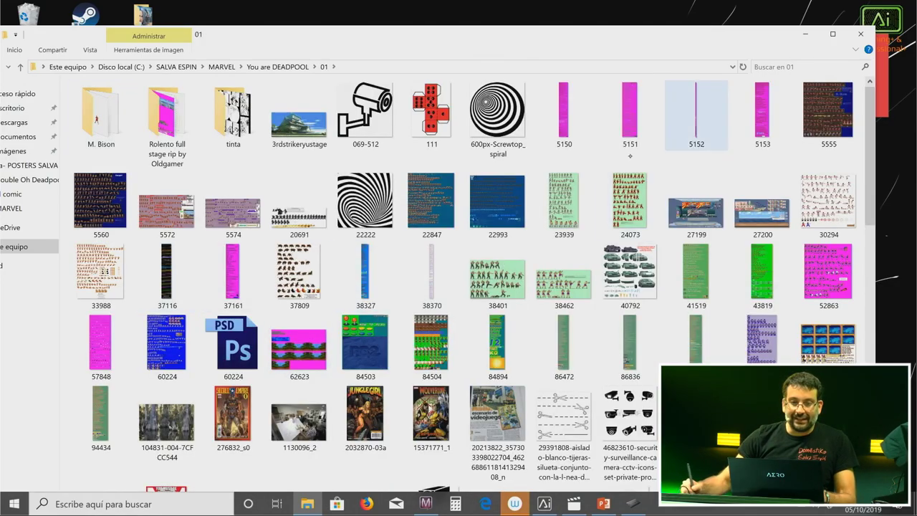
left_click(869, 301)
scroll(473, 287, "down", 5)
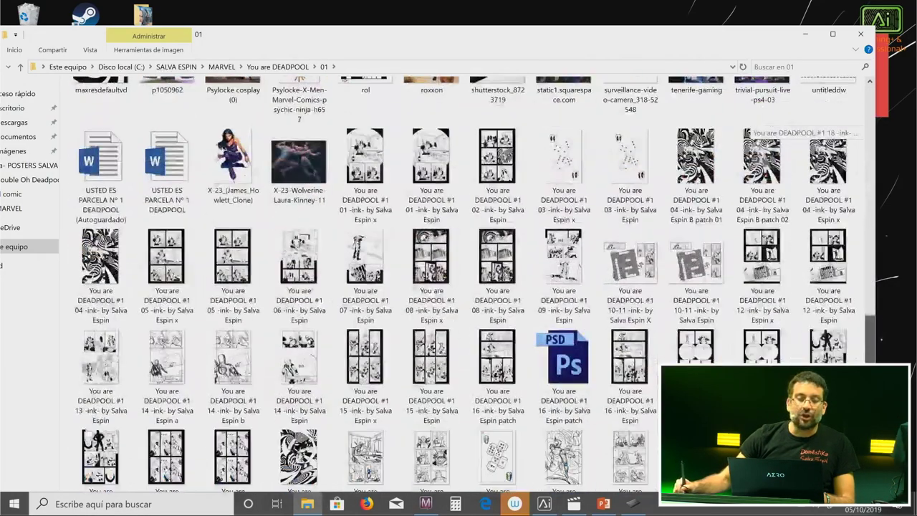
double_click(365, 158)
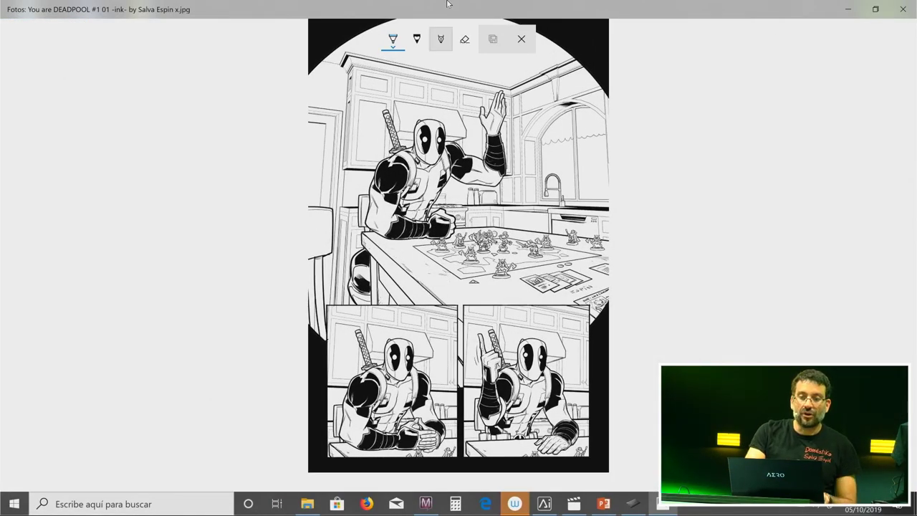
left_click(521, 39)
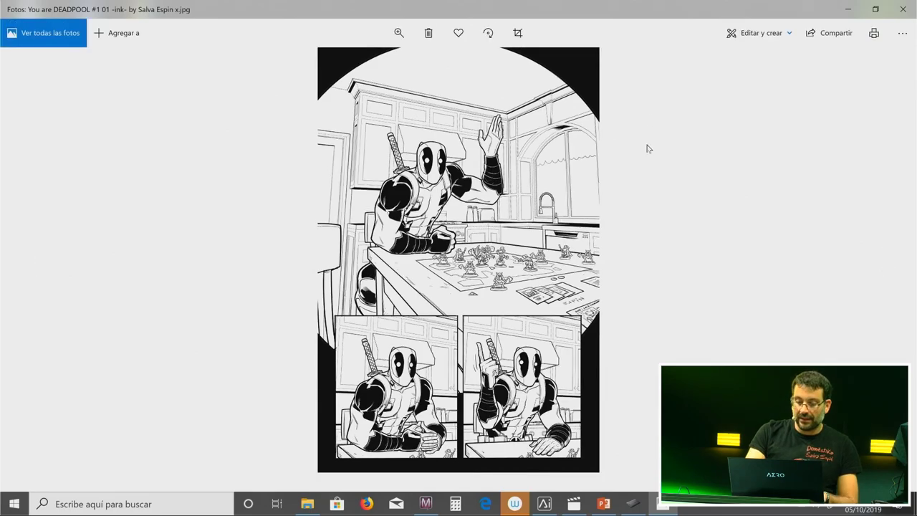
Step: Page through the inked You are DEADPOOL #1 pages up to the 10-11 spread, and close the viewer
key("Right")
key("Right")
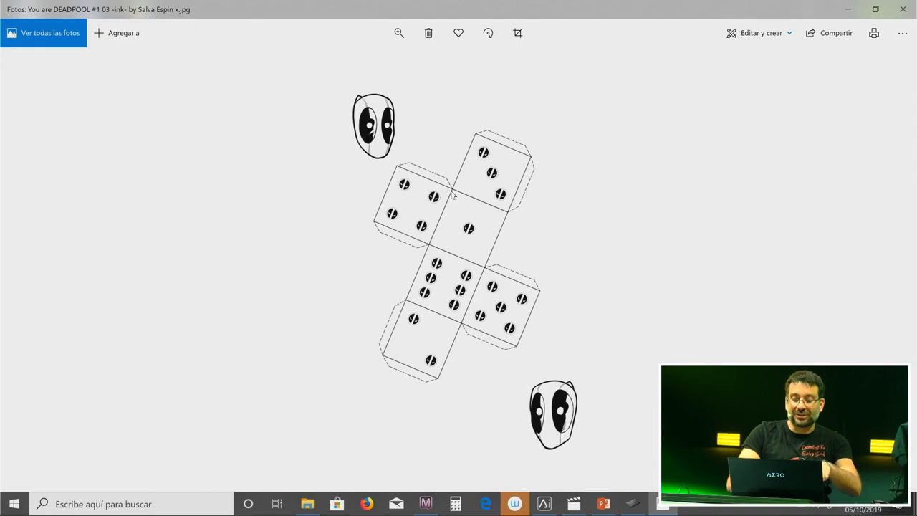
key("Right")
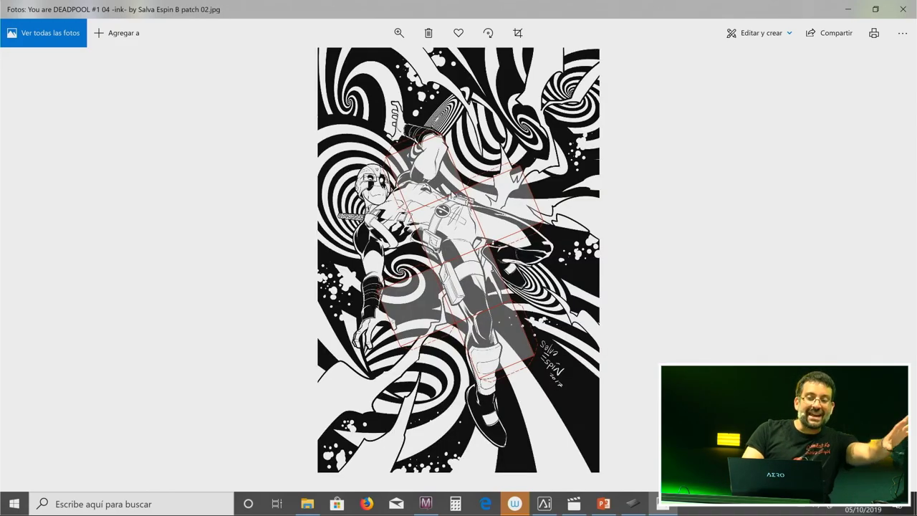
key("Right")
key("Right")
key("Right")
key("Right")
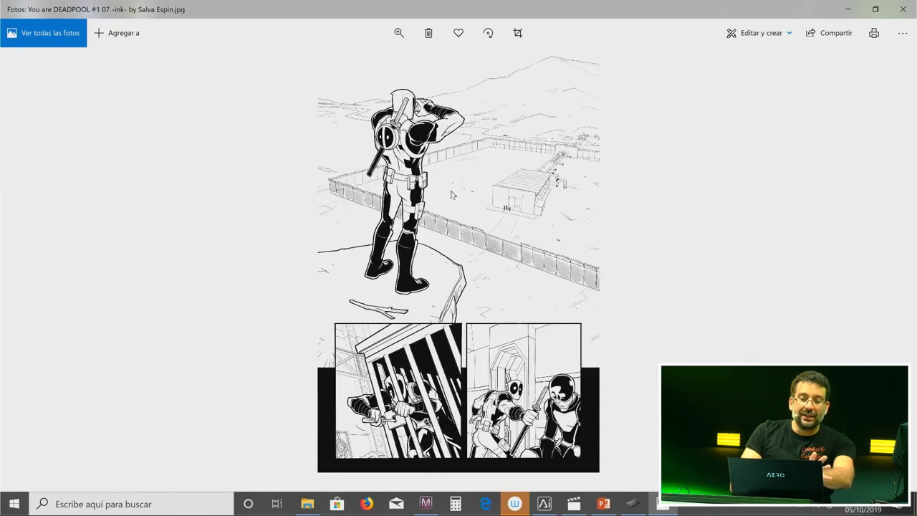
key("Right")
key("Right")
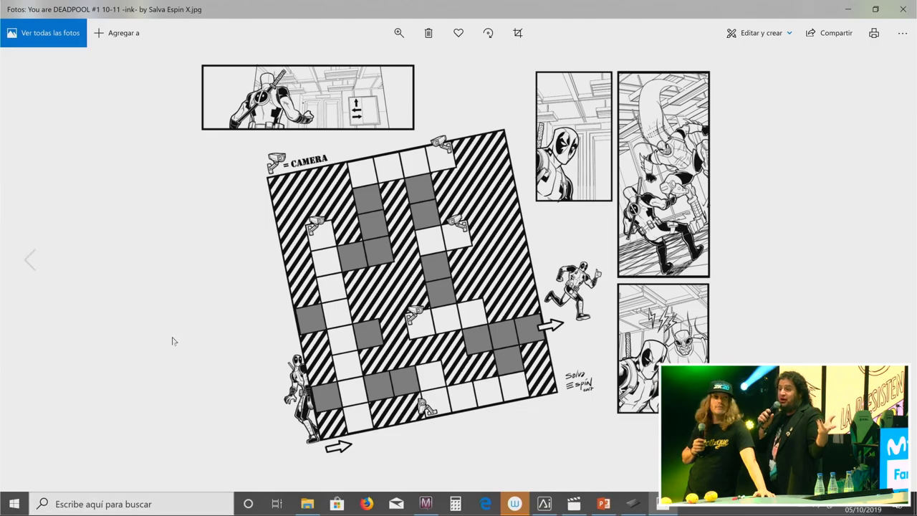
left_click(902, 10)
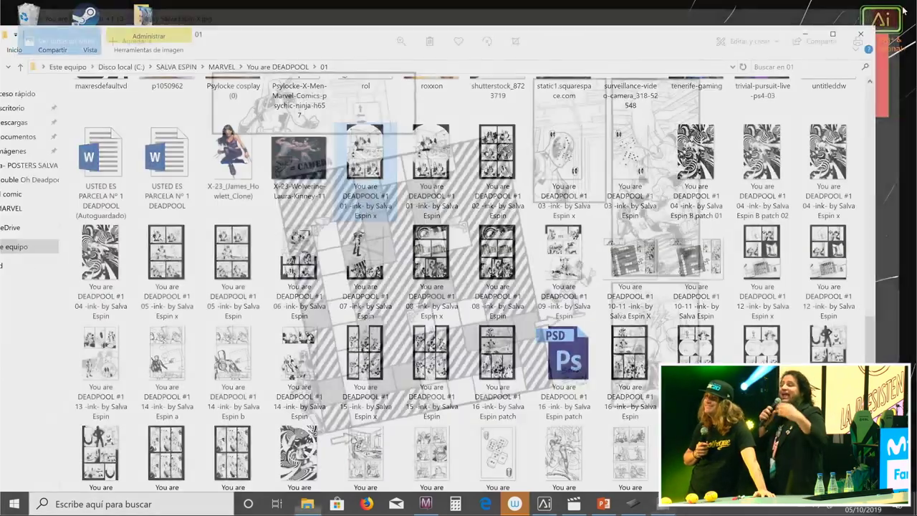
left_click_drag(700, 43, 654, 94)
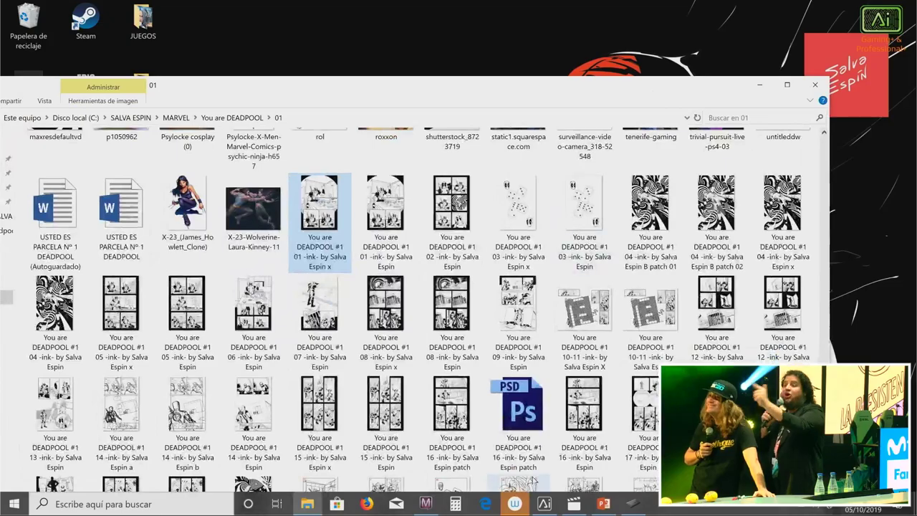
Step: Switch to Manga Studio and extend the hand lettering on the cap's front panel to read "GRISON POOL"
left_click(428, 505)
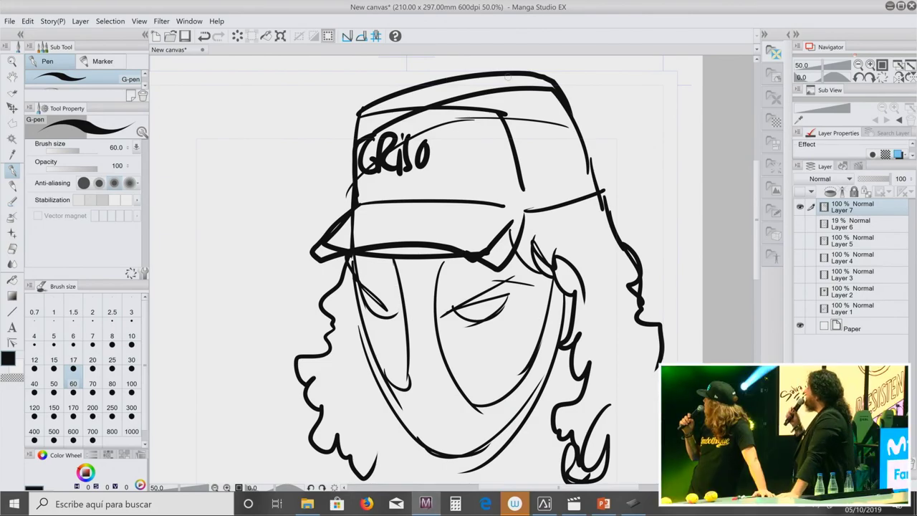
key("h")
key("p")
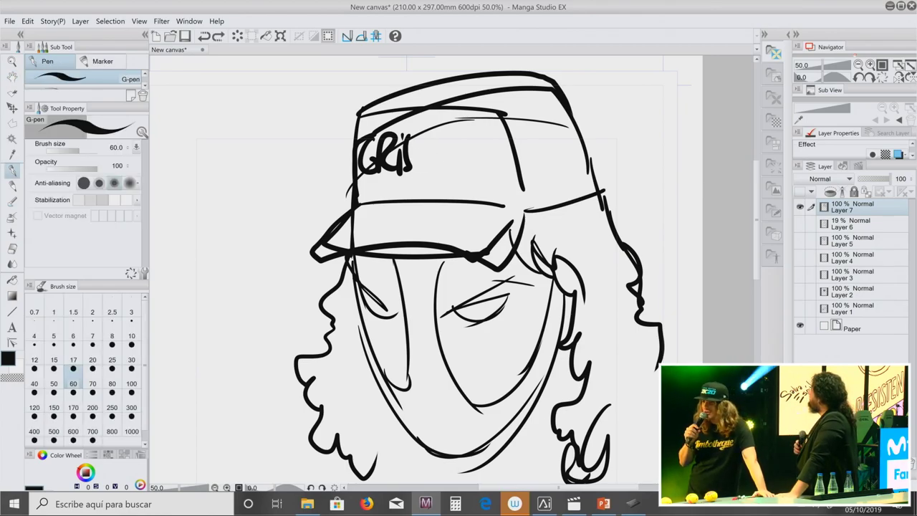
key("h")
left_click_drag(454, 123, 451, 150)
key("p")
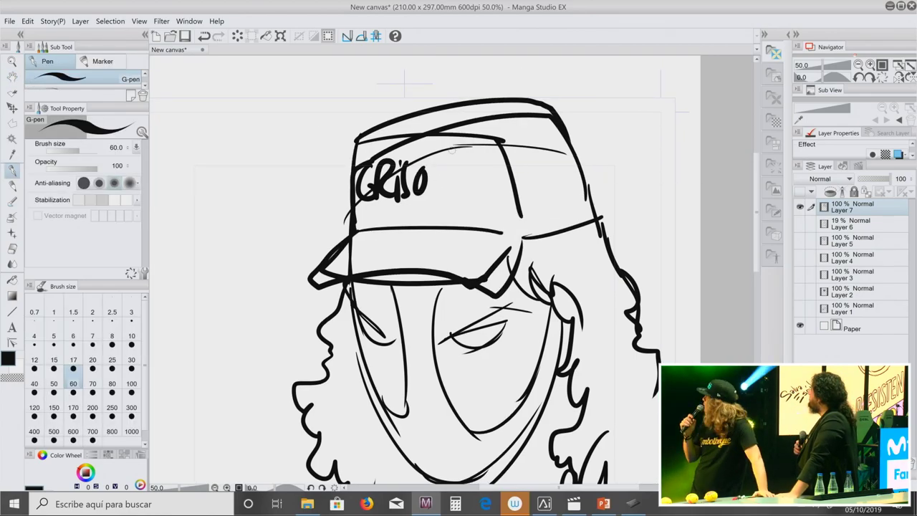
key("h")
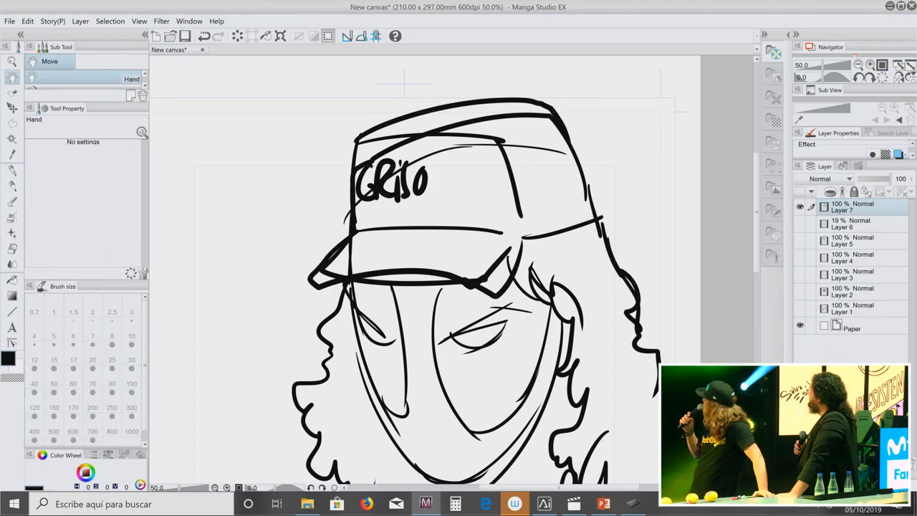
key("p")
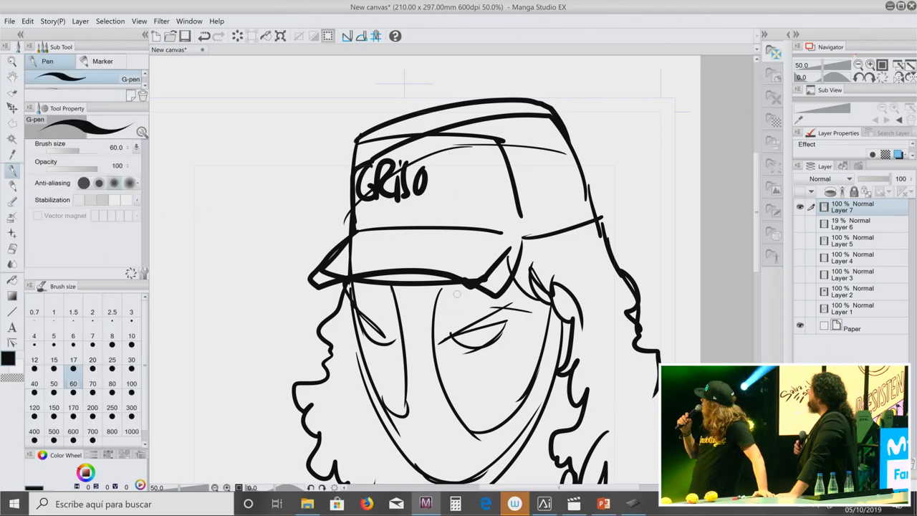
left_click_drag(433, 168, 433, 208)
mouse_move(434, 170)
left_mouse_down()
mouse_move(440, 188)
mouse_move(450, 165)
mouse_move(463, 182)
left_mouse_up()
mouse_move(462, 162)
left_mouse_down()
mouse_move(467, 202)
mouse_move(469, 157)
mouse_move(479, 197)
mouse_move(495, 170)
mouse_move(515, 200)
left_mouse_up()
Step: Ink the mask's eye patches and the shadow under the brim's right corner solid black, leaving the eyes white
key("h")
left_click_drag(472, 350, 447, 281)
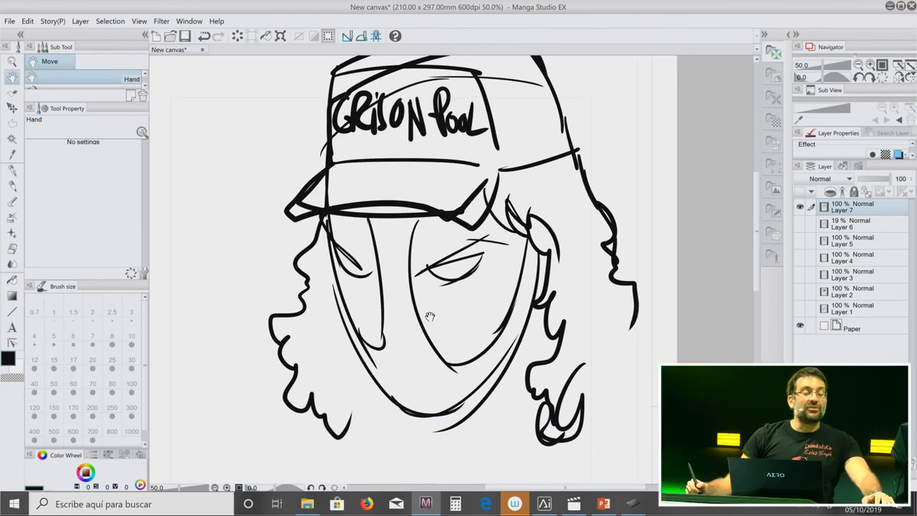
key("p")
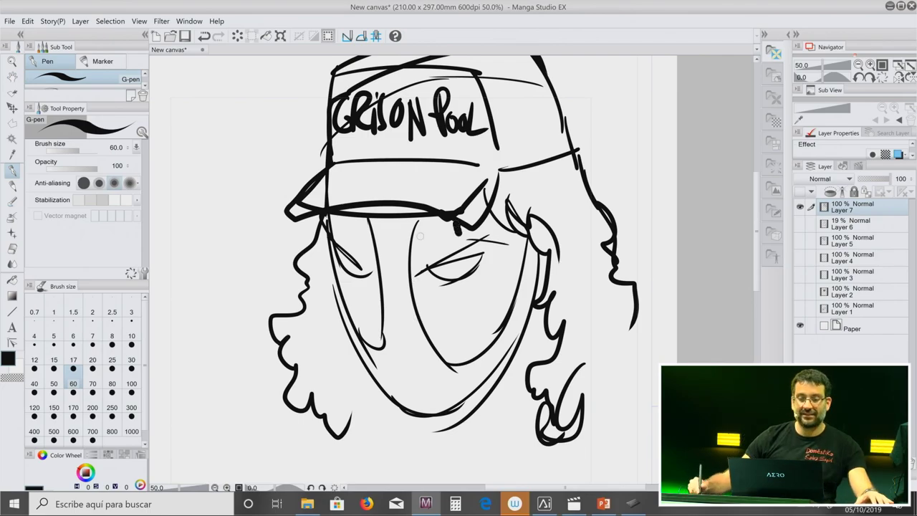
key("h")
left_click_drag(385, 280, 350, 323)
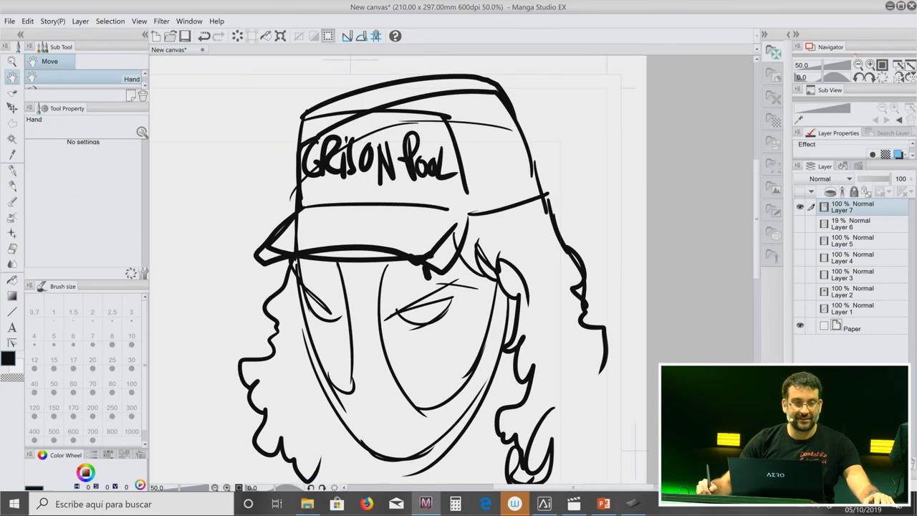
Step: Erase the cap's inner crown line and right side outline with a size 70 hard eraser
key("e")
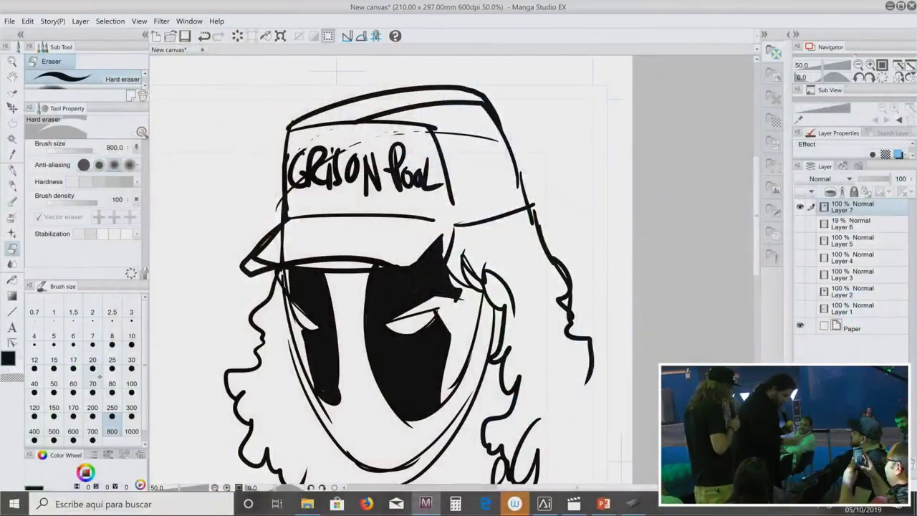
left_click(92, 380)
left_click_drag(426, 111, 380, 116)
key("ctrl+z")
mouse_move(455, 103)
left_mouse_down()
mouse_move(482, 107)
mouse_move(514, 148)
mouse_move(494, 129)
mouse_move(529, 201)
left_mouse_up()
Step: Redraw the cap's right side as a boxier outline with upper and lower seams, and arch the brim's top edge with the G-pen
key("p")
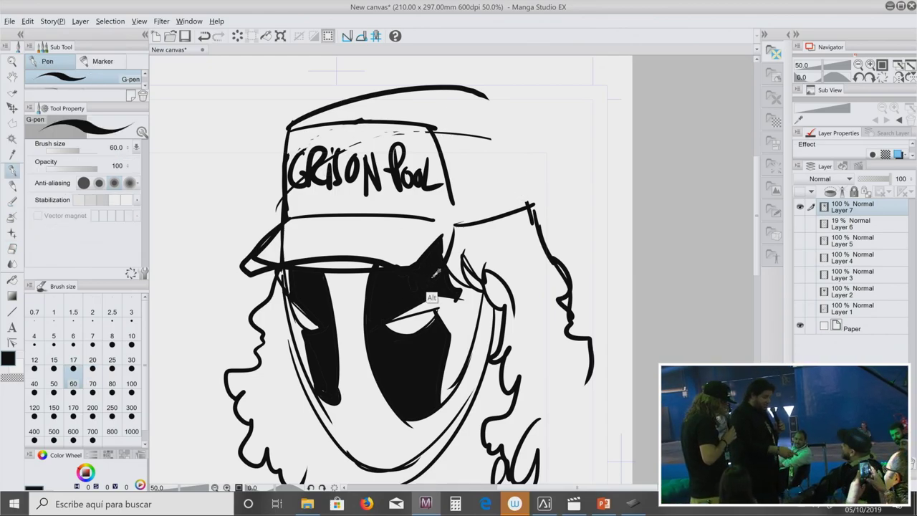
mouse_move(466, 86)
left_mouse_down()
mouse_move(515, 104)
mouse_move(535, 205)
left_mouse_up()
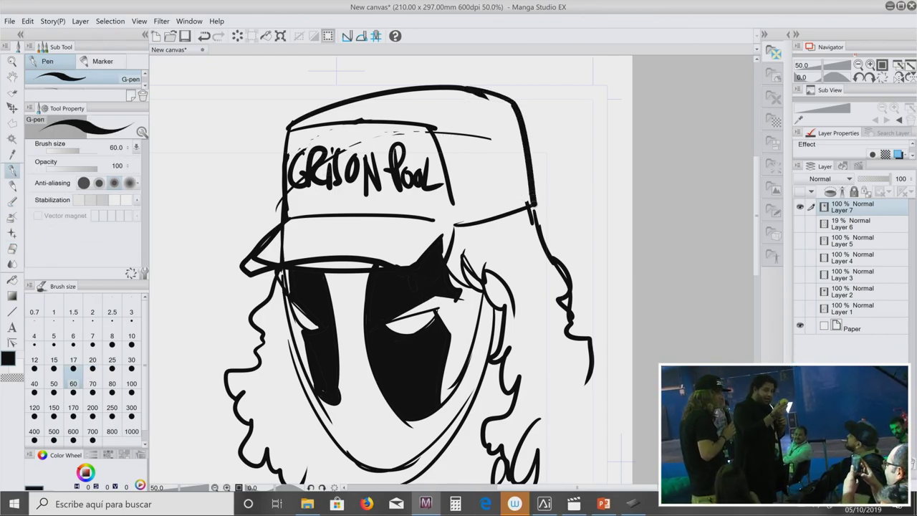
left_click_drag(436, 129, 509, 106)
mouse_move(504, 107)
left_mouse_down()
mouse_move(450, 123)
mouse_move(515, 113)
left_mouse_up()
mouse_move(455, 197)
left_mouse_down()
mouse_move(477, 192)
mouse_move(459, 203)
left_mouse_up()
mouse_move(258, 261)
left_mouse_down()
mouse_move(322, 246)
mouse_move(405, 256)
mouse_move(434, 234)
mouse_move(324, 233)
mouse_move(293, 222)
mouse_move(421, 209)
mouse_move(453, 225)
left_mouse_up()
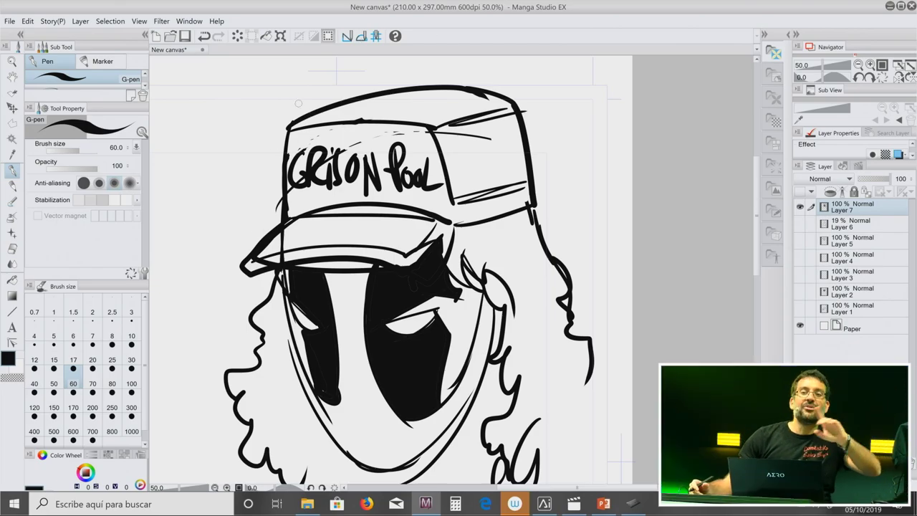
Step: Try a short diagonal stroke beside the cap's upper left corner and undo it
scroll(298, 103, "down", 1)
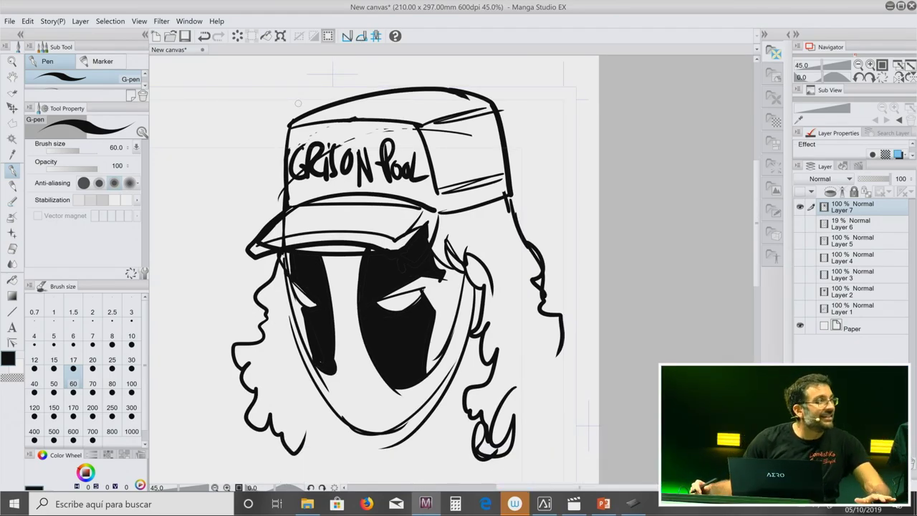
left_click_drag(298, 103, 265, 132)
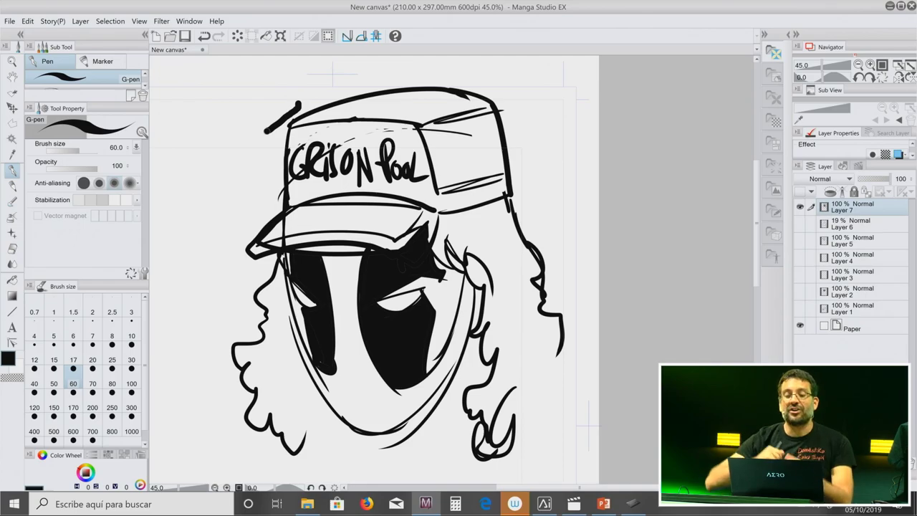
key("ctrl+z")
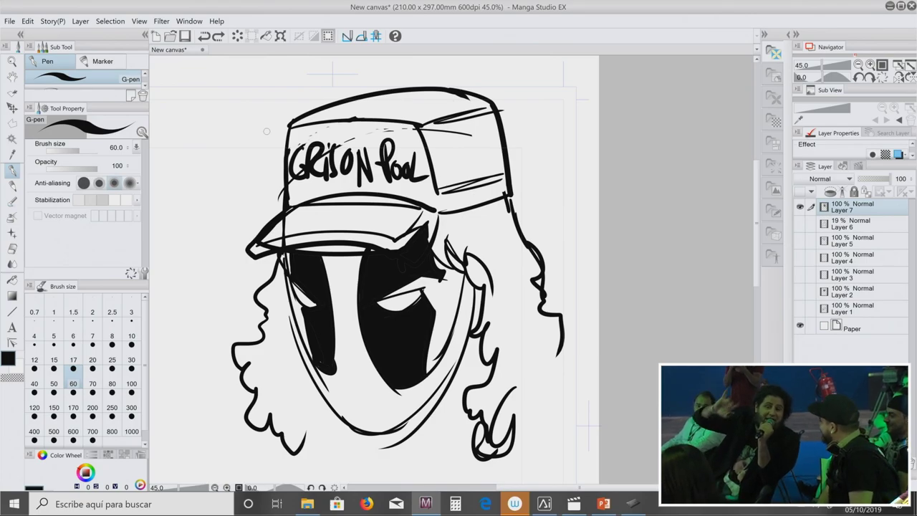
Step: Add a short vertical seam below the mask's right eye patch and a contour stroke along the mask's lower left edge
mouse_move(408, 368)
left_mouse_down()
mouse_move(379, 315)
mouse_move(373, 358)
left_mouse_up()
left_click_drag(289, 313, 307, 351)
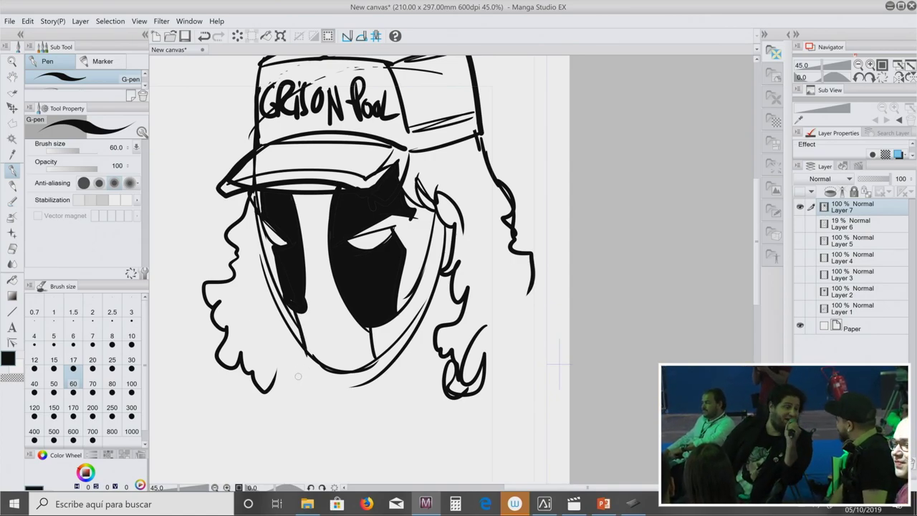
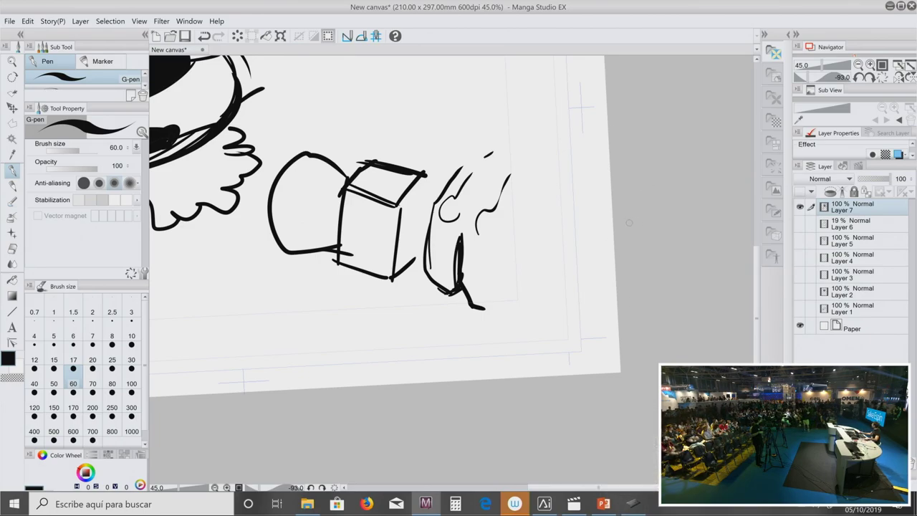
Step: Draw the remaining fingers of the hand gripping the microphone and its outer palm edge with the size 60 G-pen
left_click_drag(496, 246, 478, 315)
key("ctrl+z")
mouse_move(499, 245)
left_mouse_down()
mouse_move(487, 307)
mouse_move(501, 258)
mouse_move(491, 295)
mouse_move(517, 320)
left_mouse_up()
mouse_move(535, 250)
left_mouse_down()
mouse_move(517, 314)
mouse_move(529, 290)
mouse_move(521, 315)
mouse_move(543, 317)
left_mouse_up()
key("ctrl+z")
mouse_move(582, 236)
left_mouse_down()
mouse_move(560, 301)
mouse_move(537, 324)
left_mouse_up()
left_click_drag(583, 175, 573, 255)
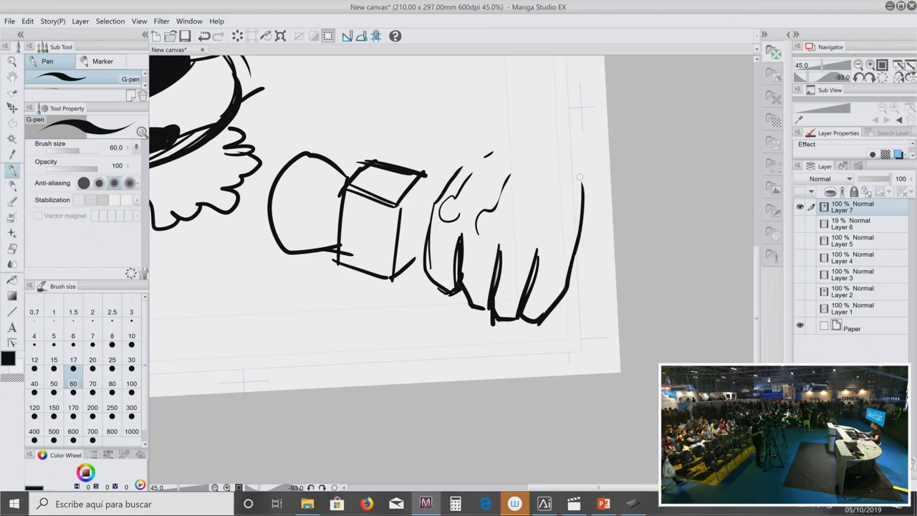
Step: Try a curved thumb stroke beside the hand's index finger and undo it
key("r")
mouse_move(630, 254)
left_mouse_down()
mouse_move(501, 401)
mouse_move(344, 336)
mouse_move(499, 306)
mouse_move(504, 387)
left_mouse_up()
left_click_drag(502, 322, 512, 395)
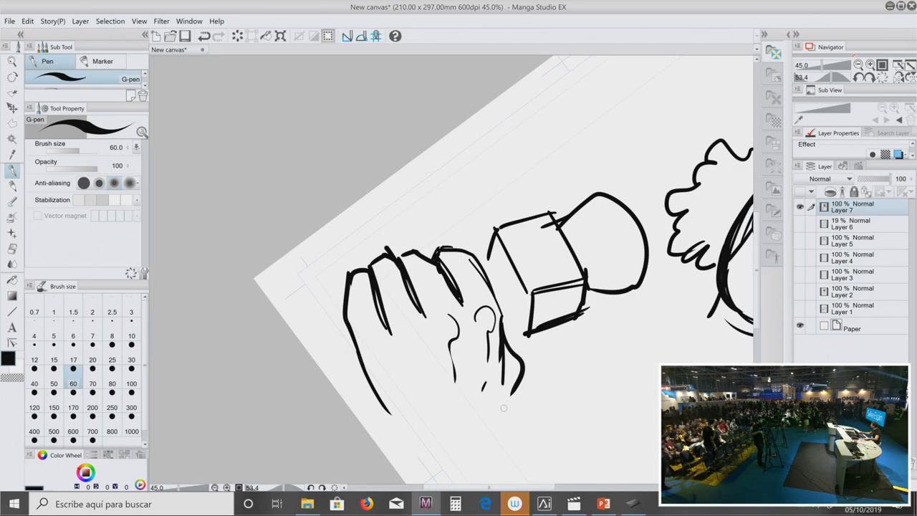
key("ctrl+z")
Step: Draw the knuckle line on the hand's little finger with the G-pen
key("h")
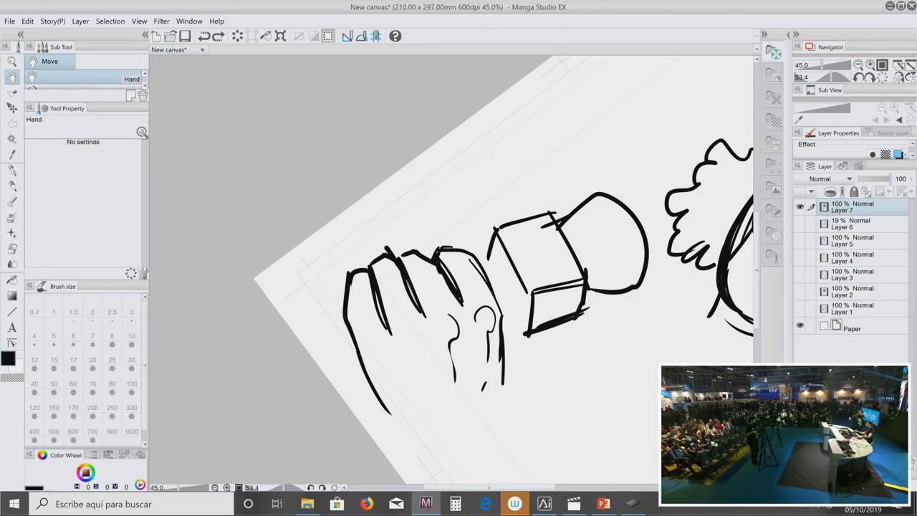
key("r")
mouse_move(563, 394)
left_mouse_down()
mouse_move(597, 237)
mouse_move(676, 222)
mouse_move(535, 89)
mouse_move(469, 218)
mouse_move(433, 244)
left_mouse_up()
key("p")
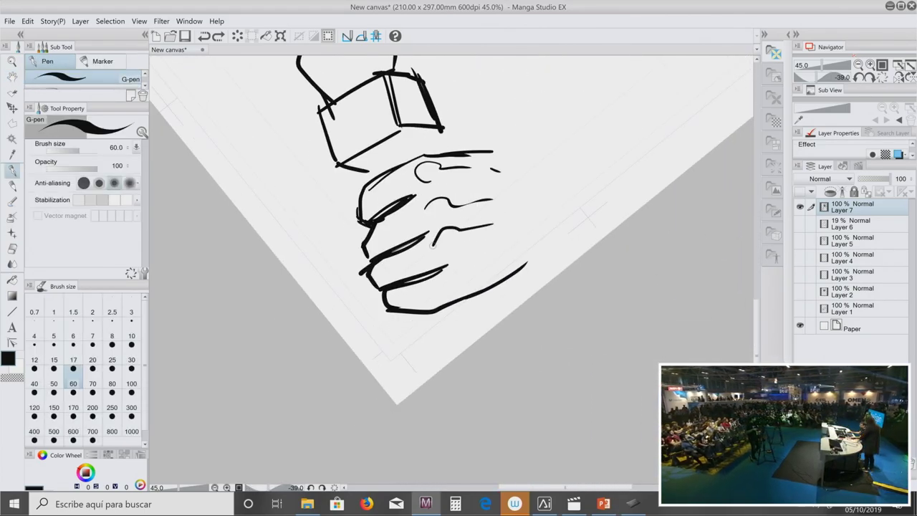
mouse_move(488, 262)
left_mouse_down()
mouse_move(460, 266)
mouse_move(477, 285)
left_mouse_up()
Step: Shade the microphone head's upper left edge with a size 30 opacity watercolor brush
key("h")
mouse_move(540, 184)
left_mouse_down()
mouse_move(538, 210)
mouse_move(482, 222)
mouse_move(474, 184)
mouse_move(464, 451)
mouse_move(495, 276)
mouse_move(458, 323)
left_mouse_up()
key("r")
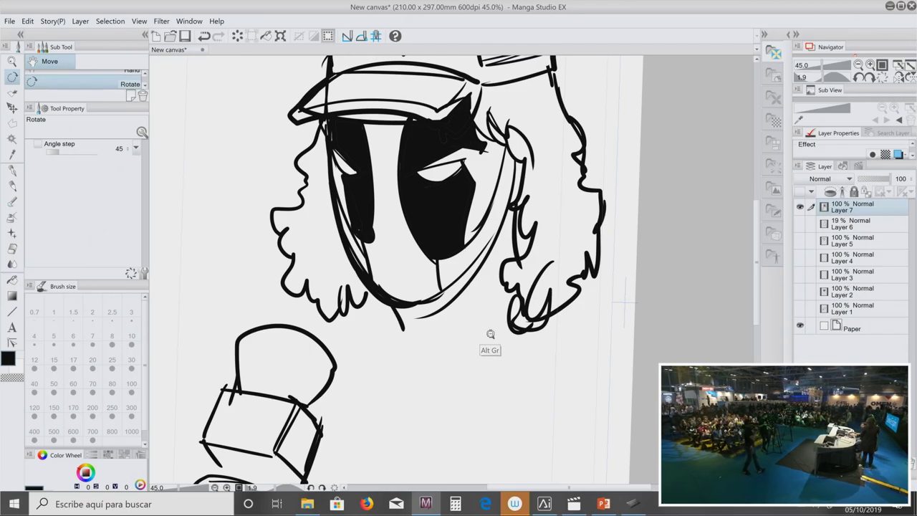
left_click(490, 333)
left_click_drag(487, 354, 398, 298)
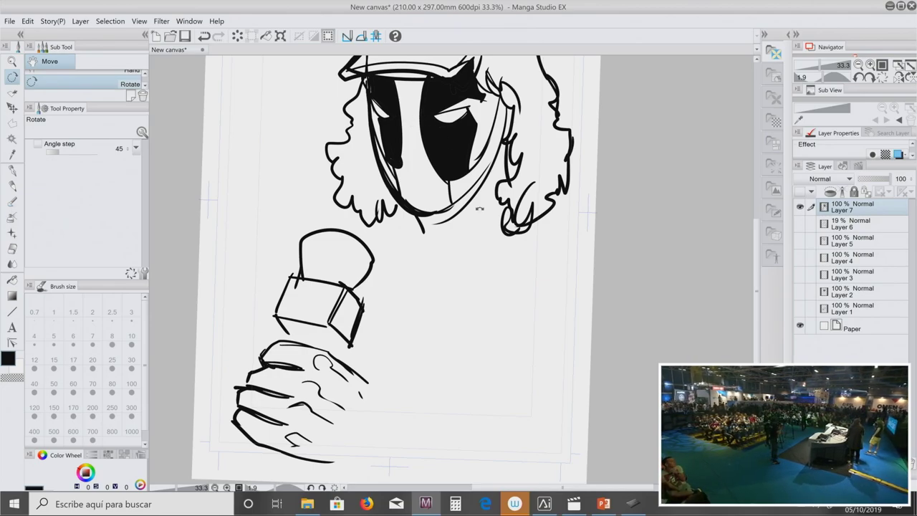
scroll(479, 208, "up", 5)
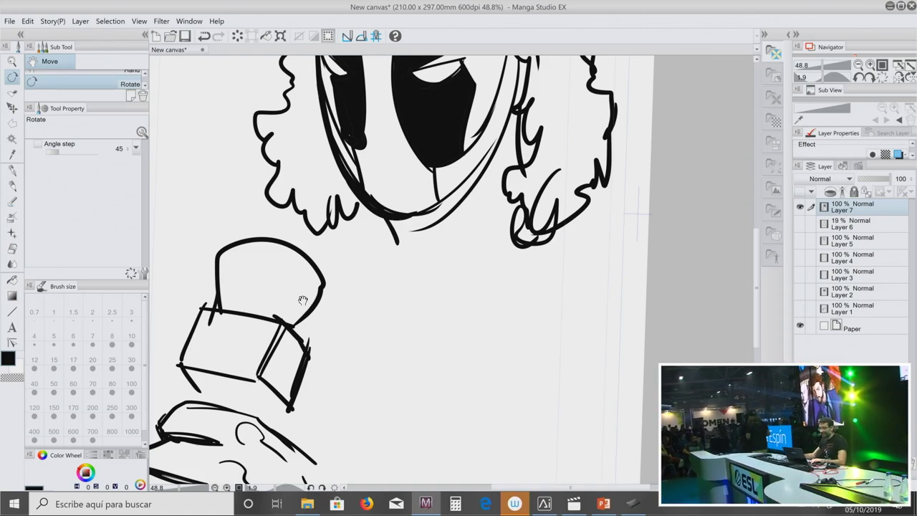
left_click_drag(303, 301, 323, 348)
key("b")
left_click_drag(289, 310, 271, 343)
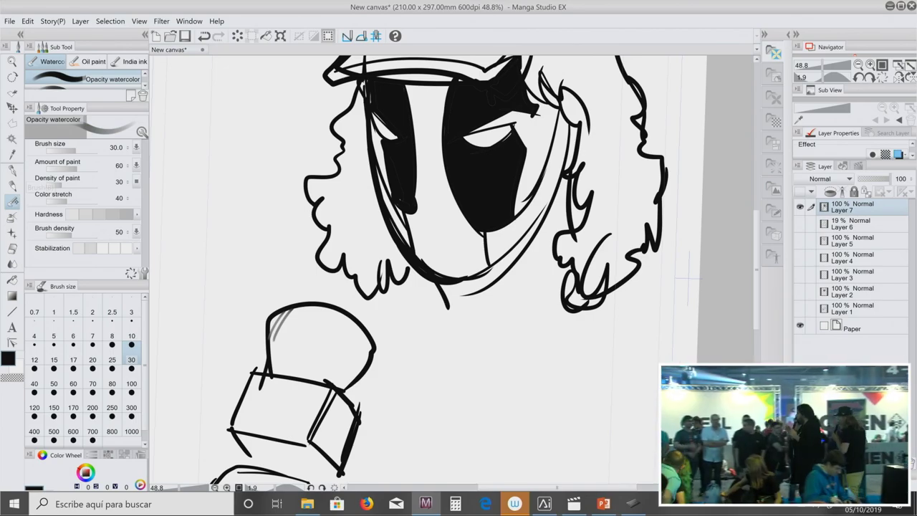
Step: Crosshatch the microphone head with the size 60 G-pen to form its mesh grille
left_click(11, 174)
mouse_move(298, 308)
left_mouse_down()
mouse_move(266, 350)
mouse_move(280, 361)
left_mouse_up()
mouse_move(335, 312)
left_mouse_down()
mouse_move(289, 371)
mouse_move(298, 374)
left_mouse_up()
mouse_move(353, 328)
left_mouse_down()
mouse_move(309, 378)
mouse_move(332, 378)
left_mouse_up()
left_click_drag(266, 333, 292, 376)
mouse_move(276, 340)
left_mouse_down()
mouse_move(314, 376)
mouse_move(317, 365)
left_mouse_up()
left_click_drag(291, 320, 347, 380)
left_click_drag(318, 308, 354, 369)
left_click_drag(330, 309, 363, 368)
Step: Hatch short diagonal strokes along the lower right edge of the mask's right eye patch
left_click_drag(468, 297, 413, 364)
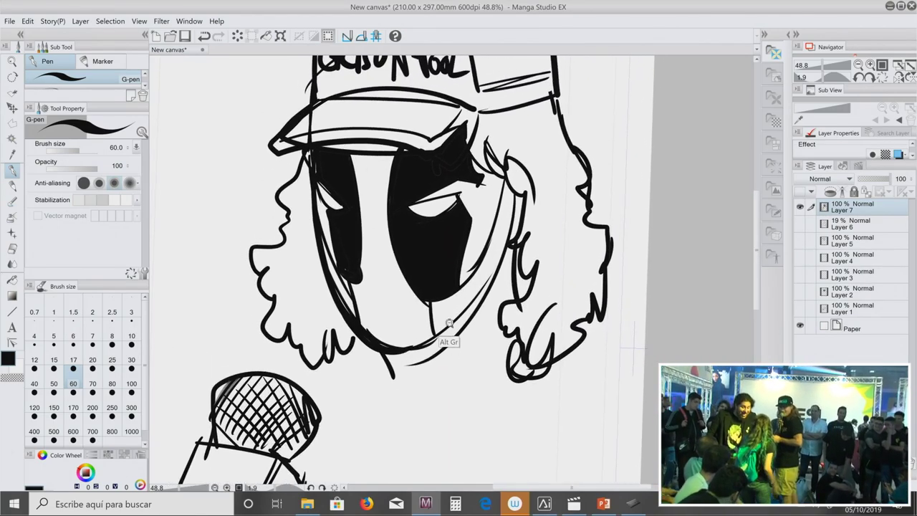
scroll(449, 324, "down", 2)
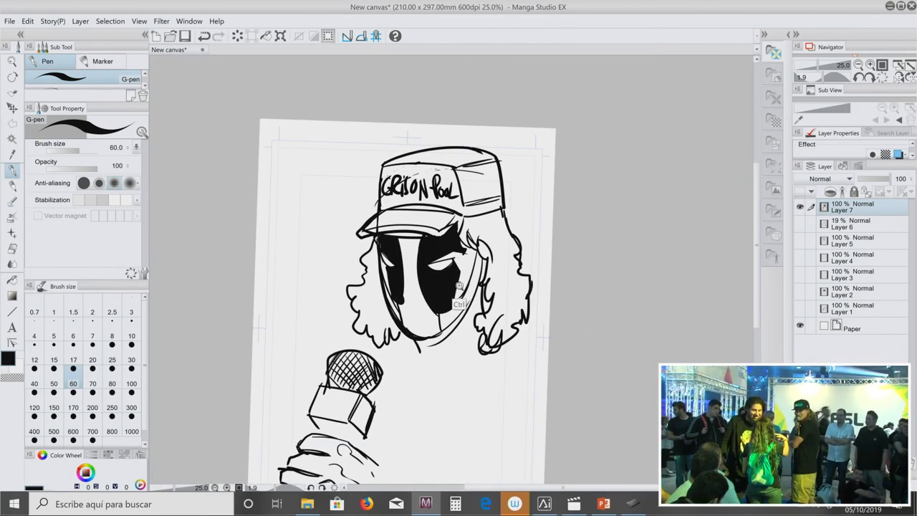
scroll(459, 286, "up", 3)
left_click_drag(447, 294, 469, 275)
mouse_move(446, 328)
left_mouse_down()
mouse_move(469, 306)
mouse_move(453, 320)
left_mouse_up()
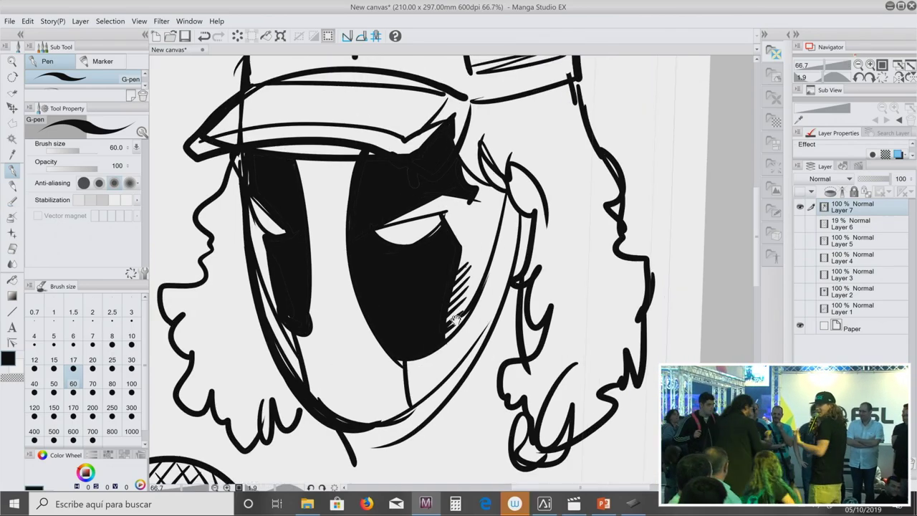
scroll(454, 321, "down", 1)
scroll(421, 365, "down", 1)
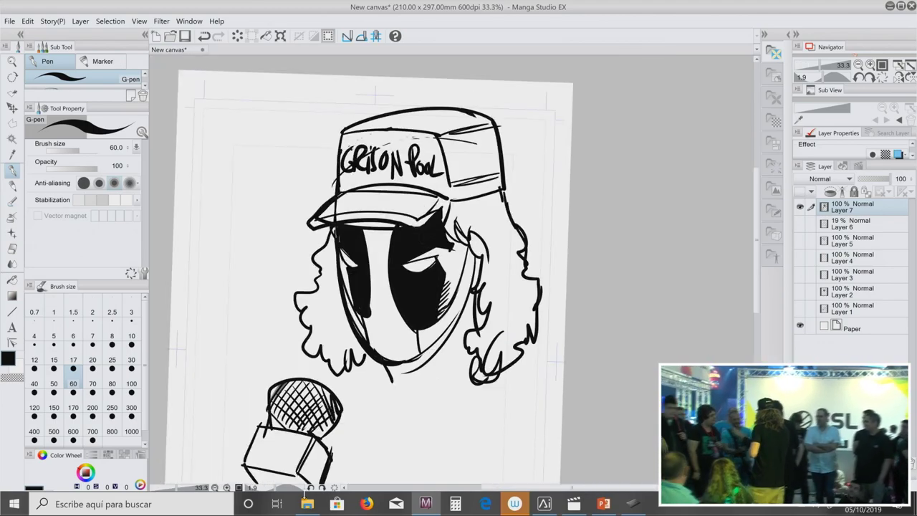
Step: Switch to File Explorer and open the Nueva carpeta (2) folder inside Con Edu 2
left_click(306, 504)
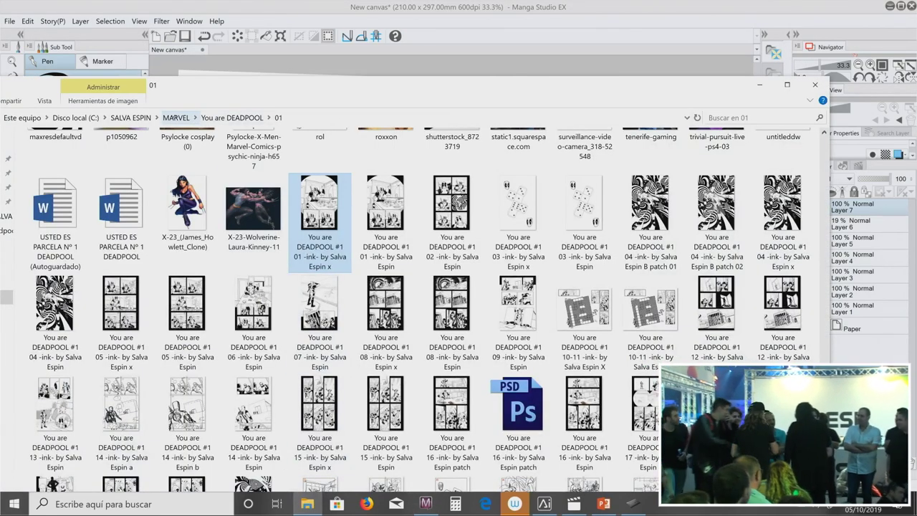
left_click(130, 117)
double_click(67, 152)
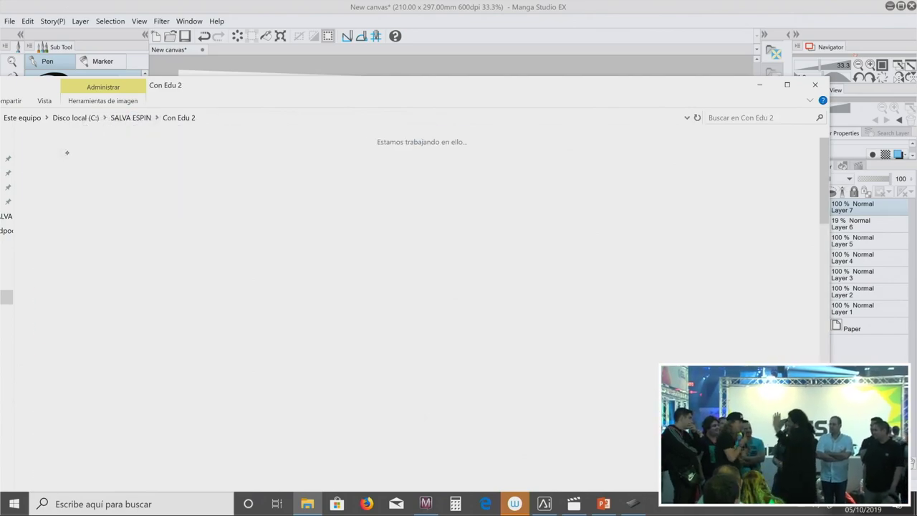
double_click(123, 169)
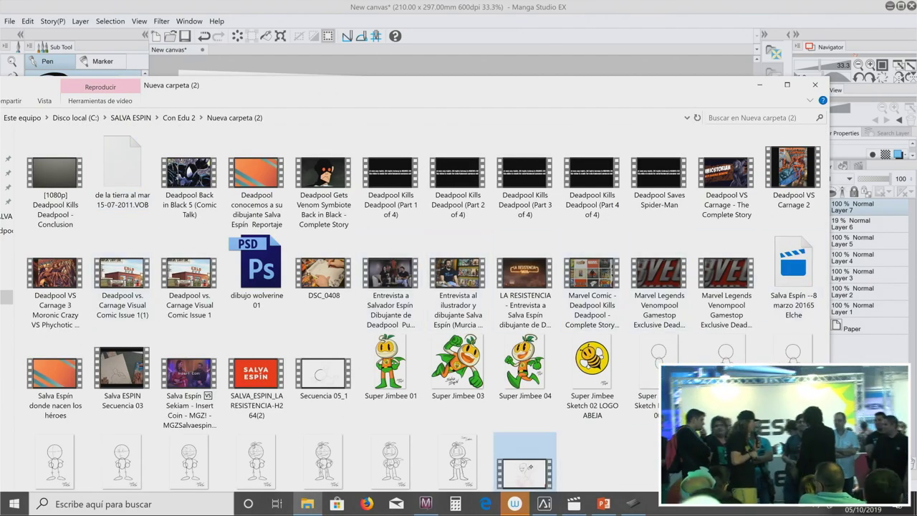
Step: Play the venompool01 video and dock its player window along the right side of the desktop
double_click(524, 469)
mouse_move(251, 272)
left_mouse_down()
mouse_move(742, 53)
mouse_move(734, 51)
left_mouse_up()
mouse_move(596, 287)
left_mouse_down()
mouse_move(552, 461)
mouse_move(564, 501)
left_mouse_up()
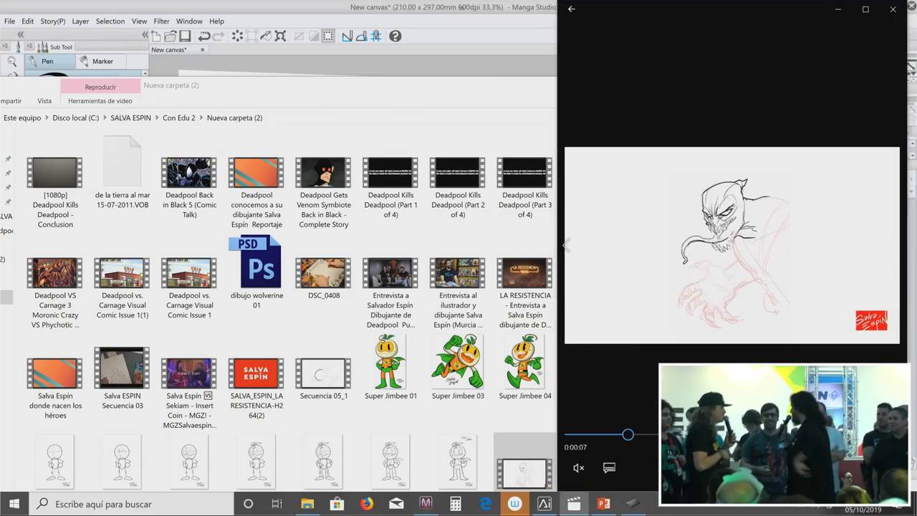
Step: Switch back to Manga Studio and resize its window to fit beside the playing video
key("alt+Tab")
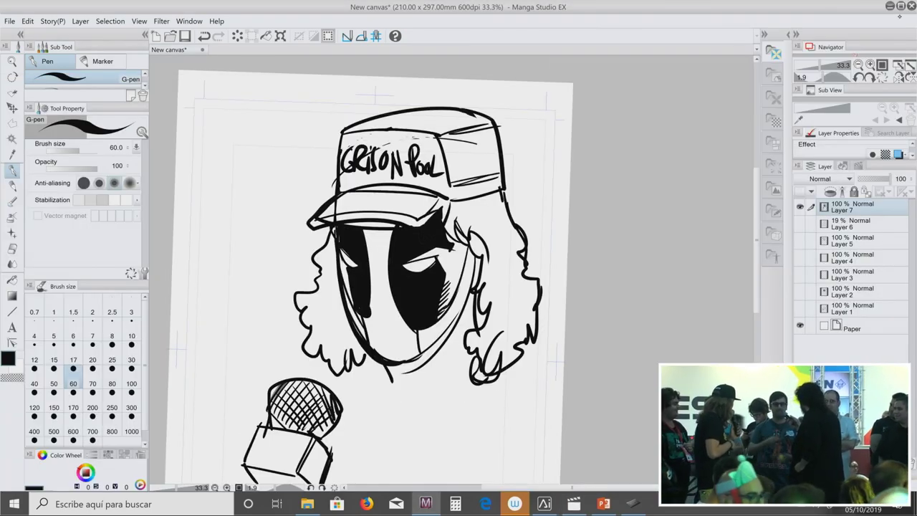
mouse_move(871, 9)
left_mouse_down()
mouse_move(458, 16)
mouse_move(390, 27)
left_mouse_up()
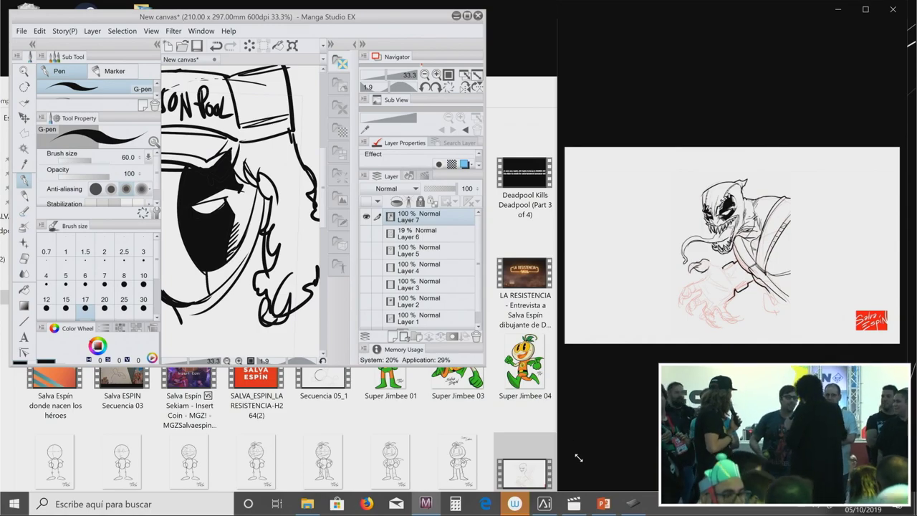
left_click_drag(442, 311, 649, 485)
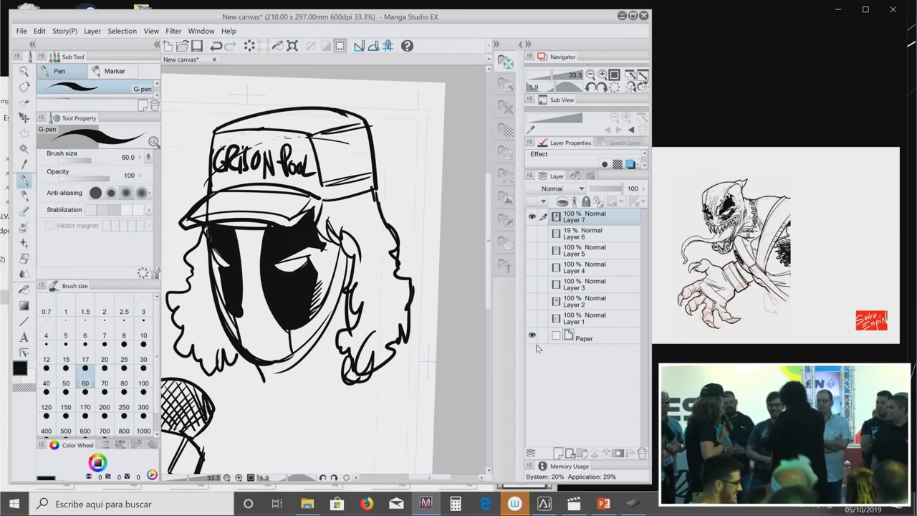
Step: Draw the curved neck and scarf folds beneath the mask's chin with the G-pen, replacing the old chin stroke
mouse_move(375, 280)
left_mouse_down()
mouse_move(466, 251)
mouse_move(459, 257)
left_mouse_up()
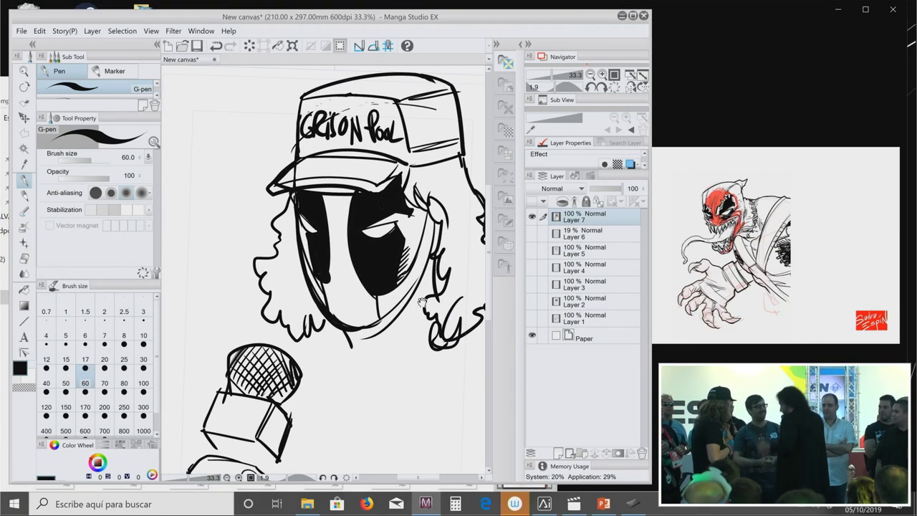
scroll(400, 293, "down", 1)
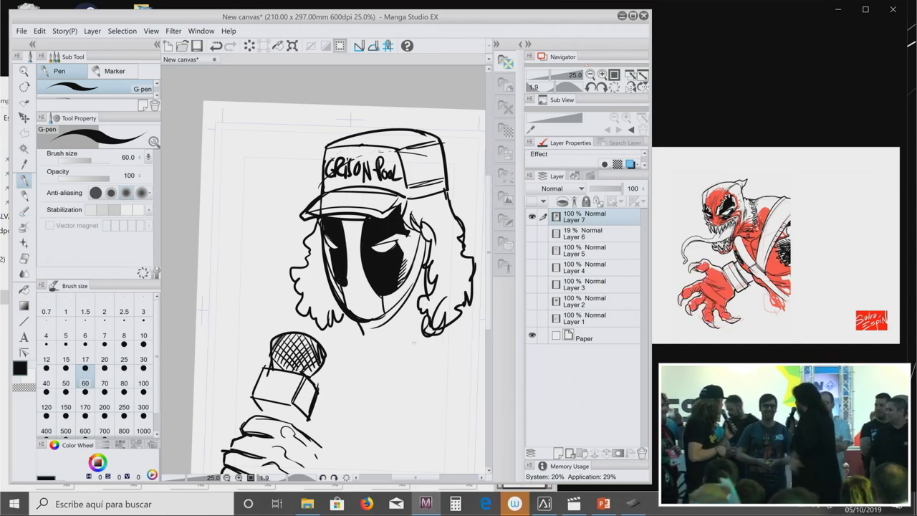
key("shift+space")
left_click_drag(405, 319, 365, 276)
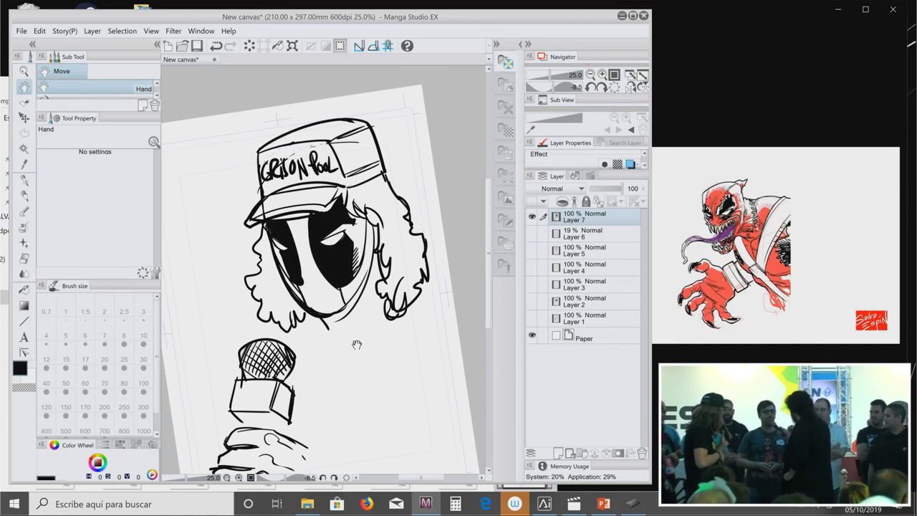
left_click_drag(357, 344, 358, 283)
key("shift+space")
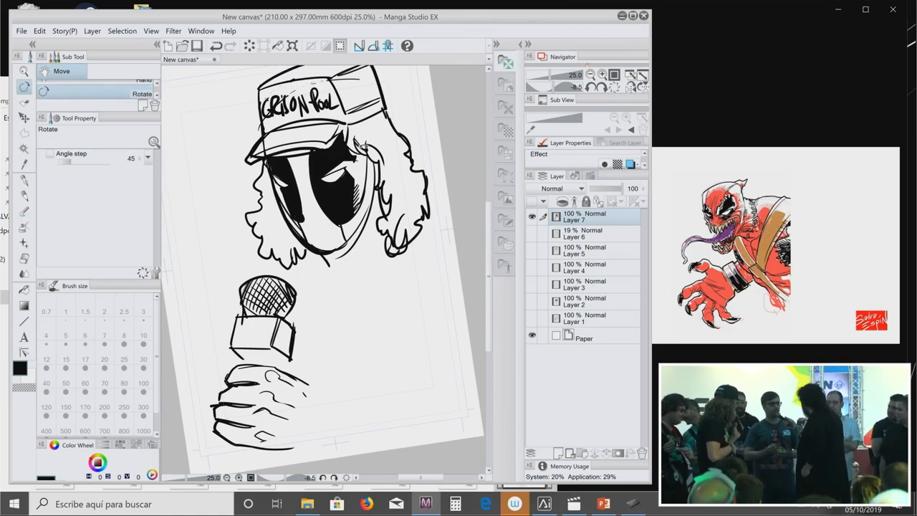
key("p")
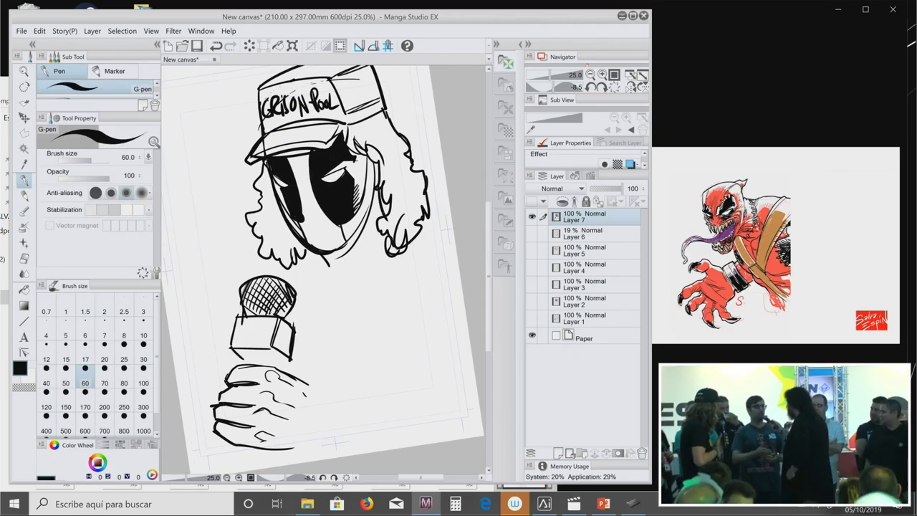
key("ctrl+z")
mouse_move(382, 235)
left_mouse_down()
mouse_move(371, 273)
mouse_move(321, 280)
mouse_move(322, 290)
mouse_move(356, 287)
left_mouse_up()
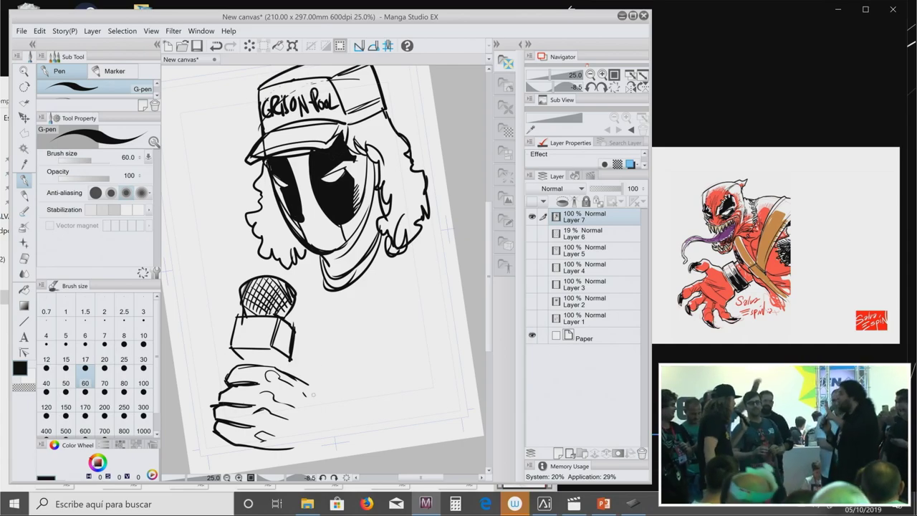
Step: Replay the venompool01 video, return to the canvas and undo the stray mark on the mask's chin
left_click(718, 400)
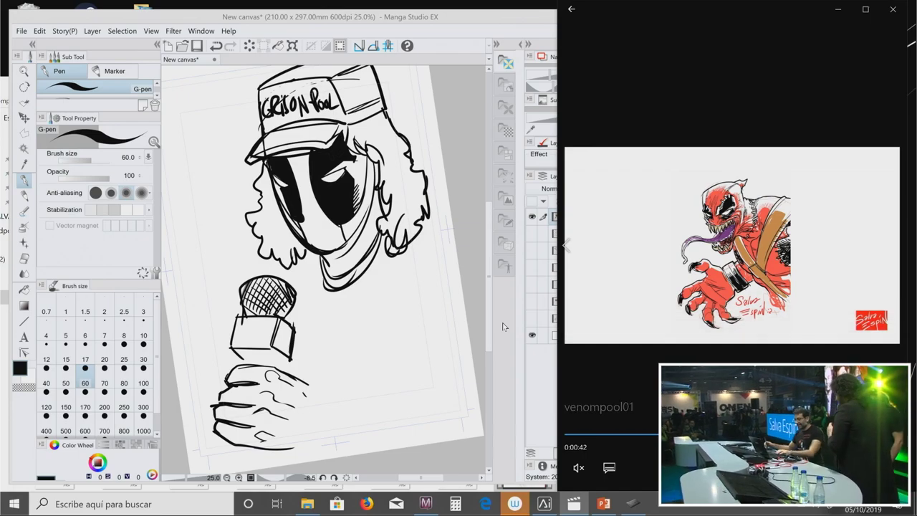
left_click(340, 241)
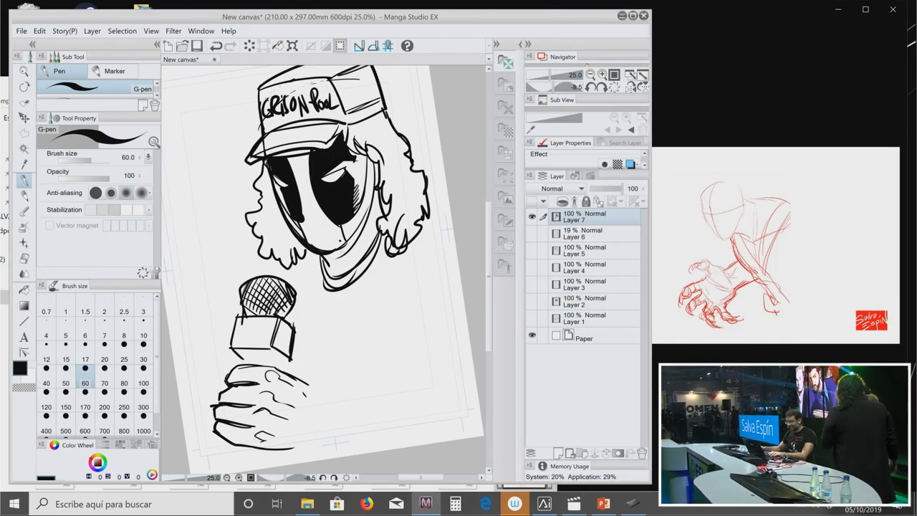
key("ctrl+z")
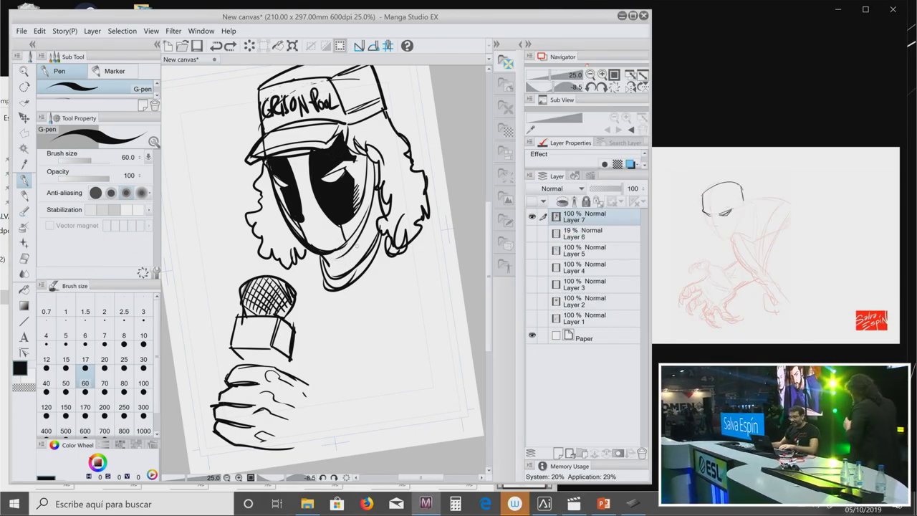
Step: Start saving a copy of the drawing as a Photoshop Document and decline replacing the existing New canvas.psd
left_click(21, 33)
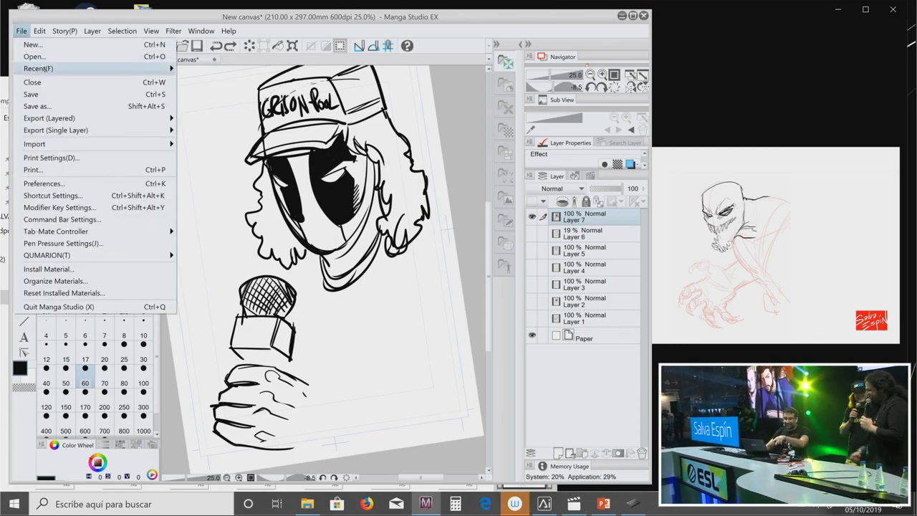
left_click(84, 106)
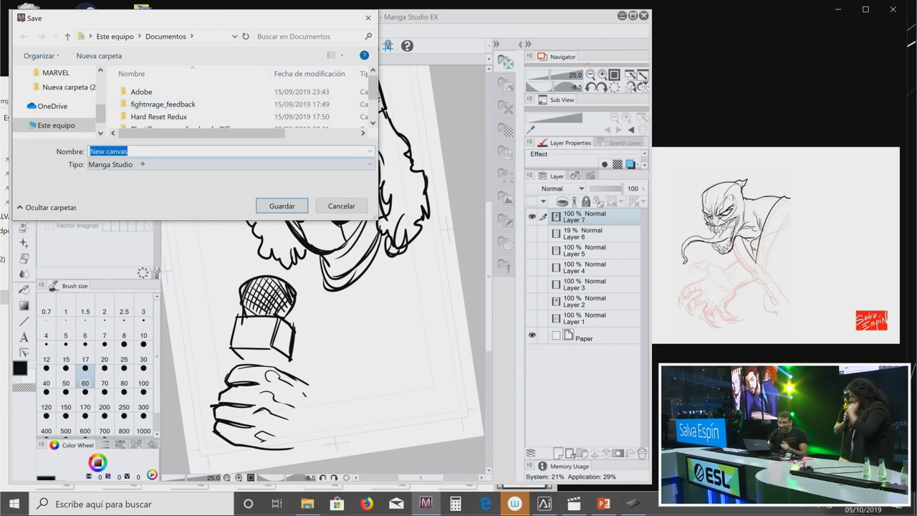
left_click(142, 165)
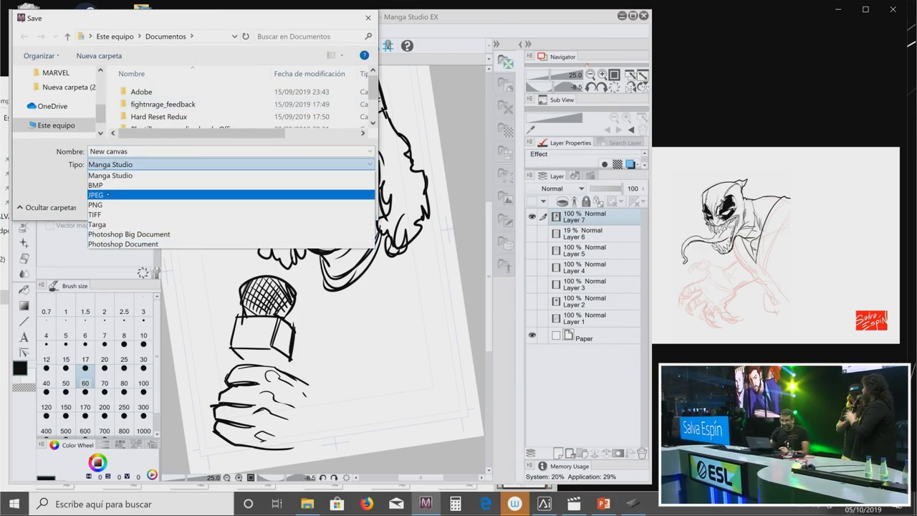
left_click(111, 244)
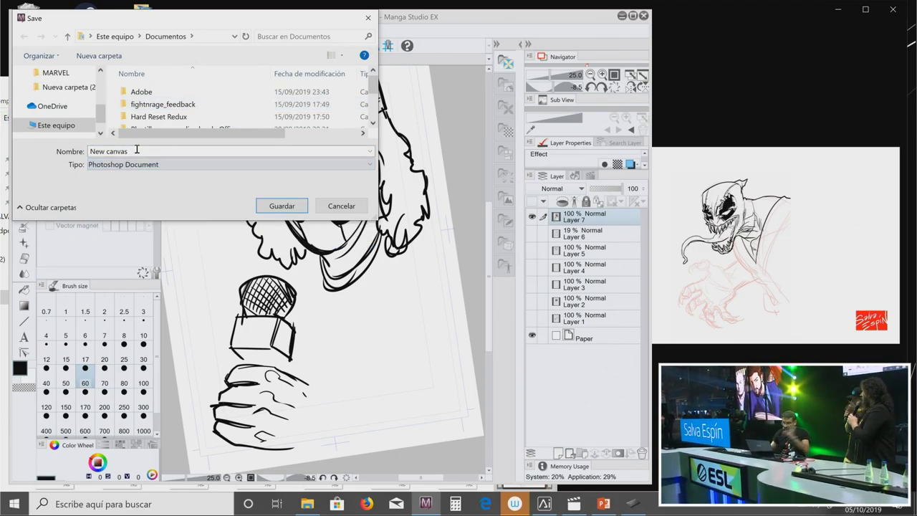
left_click(297, 206)
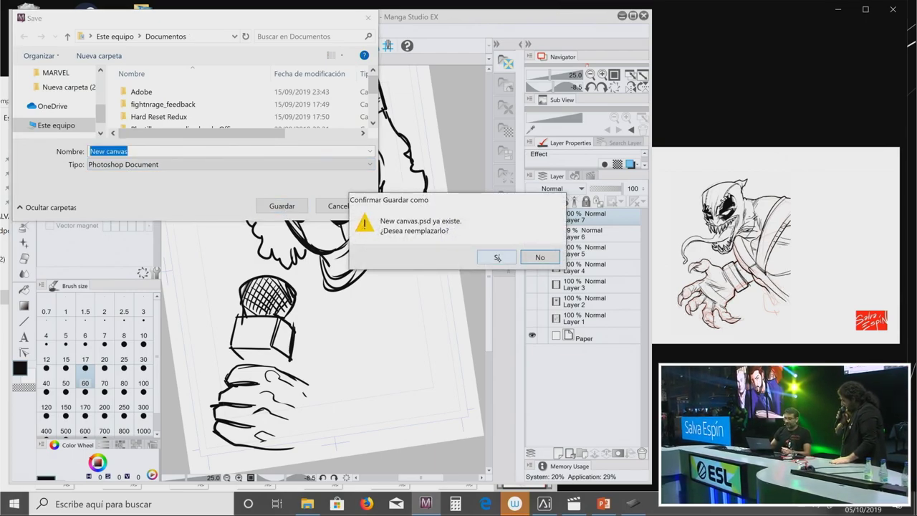
left_click(248, 167)
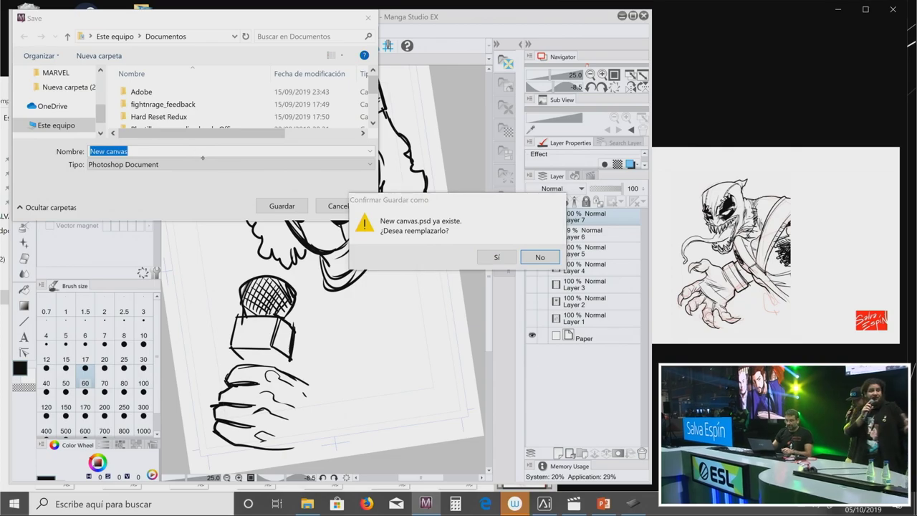
key("Escape")
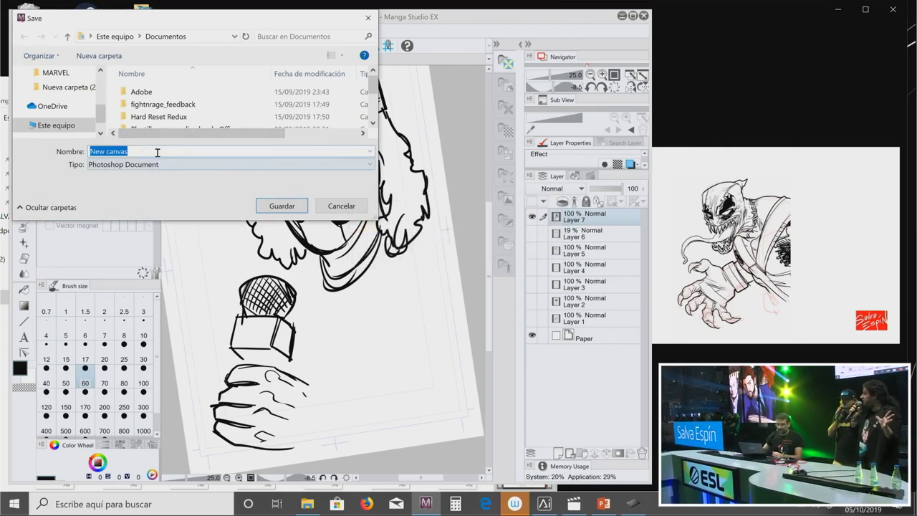
Step: Name the file "New canvas grison caravaca pool" and save it as a Photoshop Document
left_click(153, 151)
type("g")
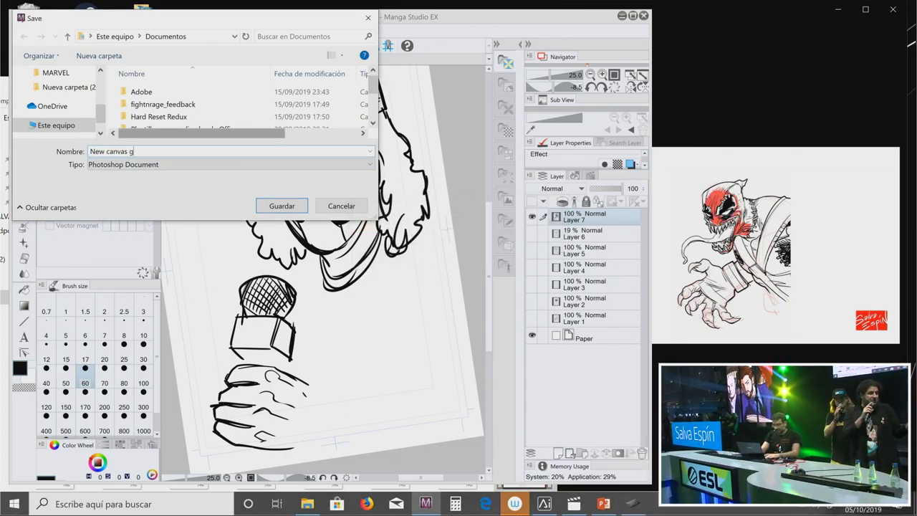
type("rison cara")
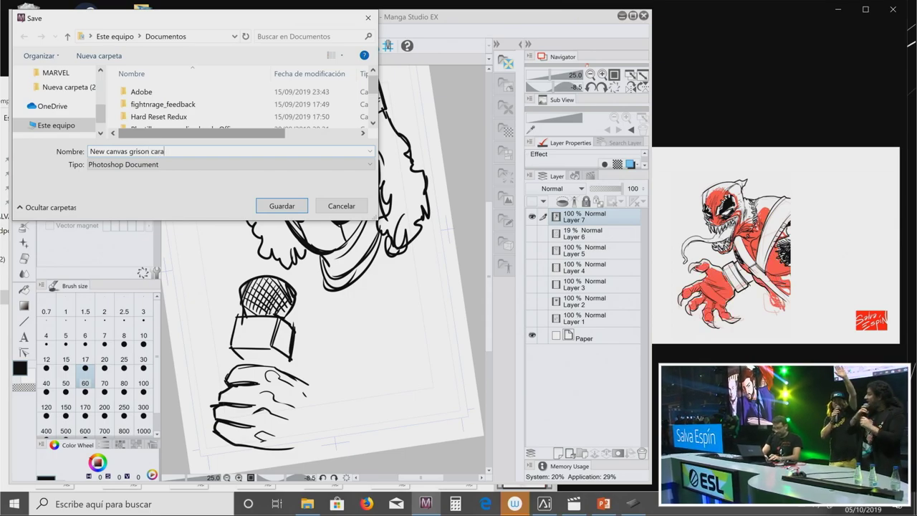
type("vaca poo")
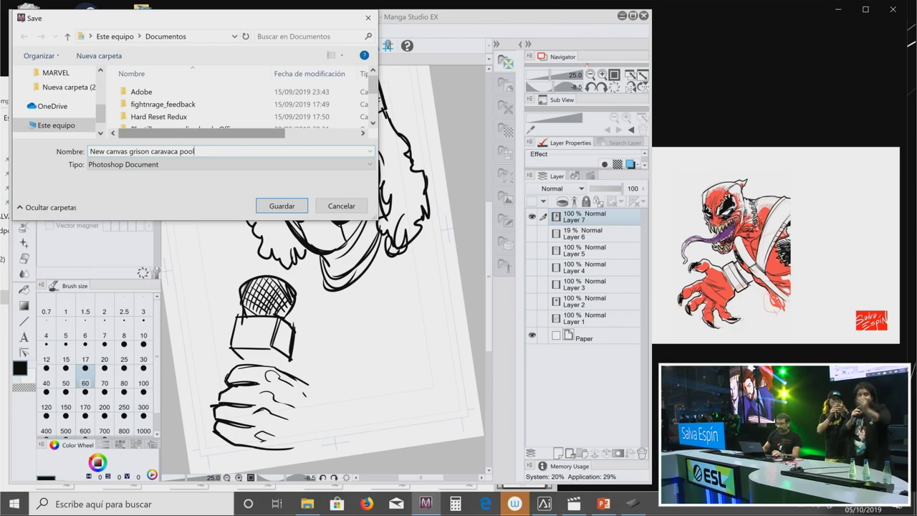
type("l")
key("Return")
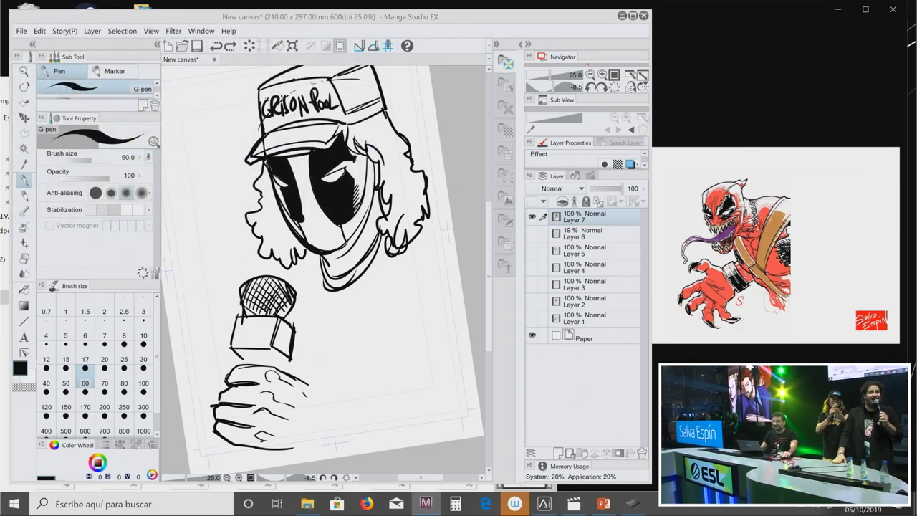
Step: Straighten the canvas and scale the Layer 7 caricature down proportionally towards the page's lower-right corner
left_click_drag(396, 273, 381, 318)
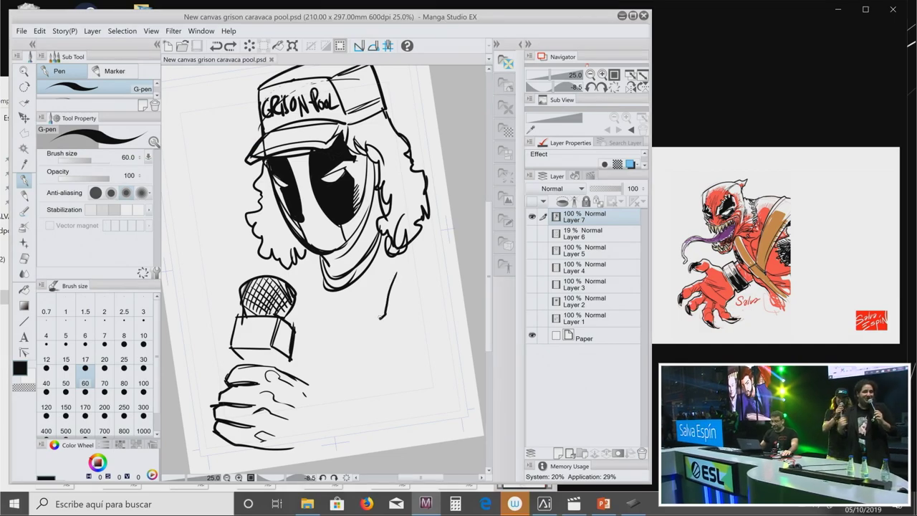
key("shift+space")
left_click_drag(338, 327, 350, 244)
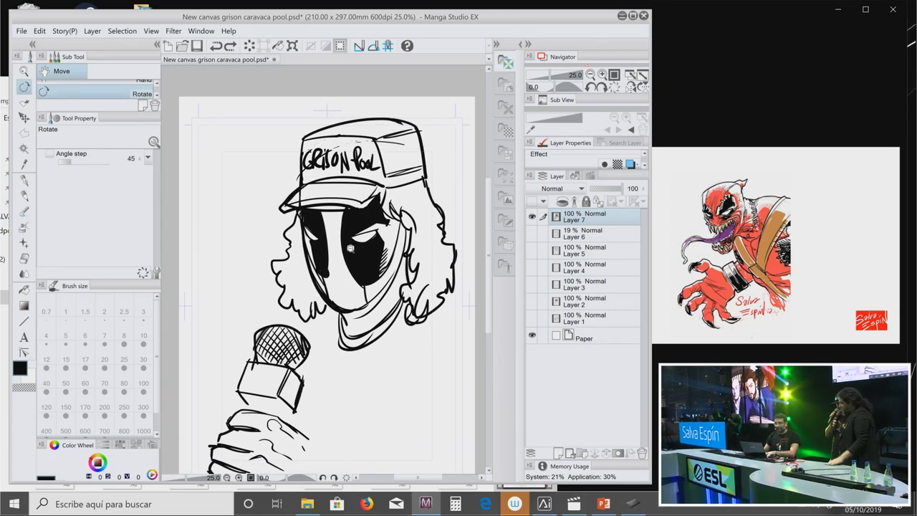
scroll(350, 243, "down", 1)
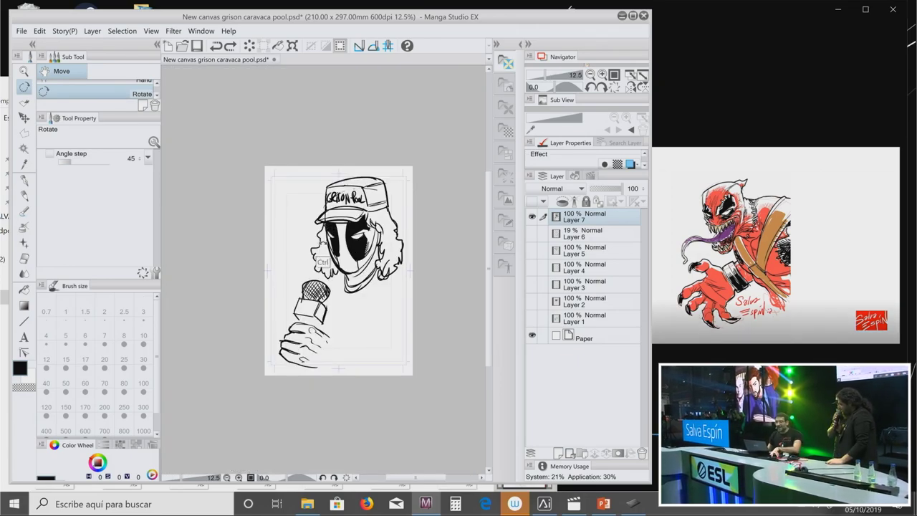
key("ctrl+t")
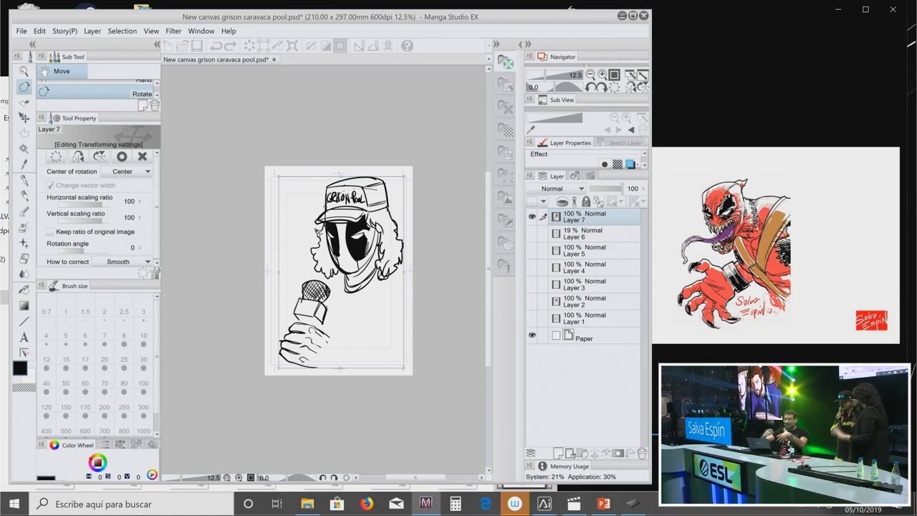
left_click_drag(276, 175, 305, 209)
left_click_drag(310, 216, 307, 221)
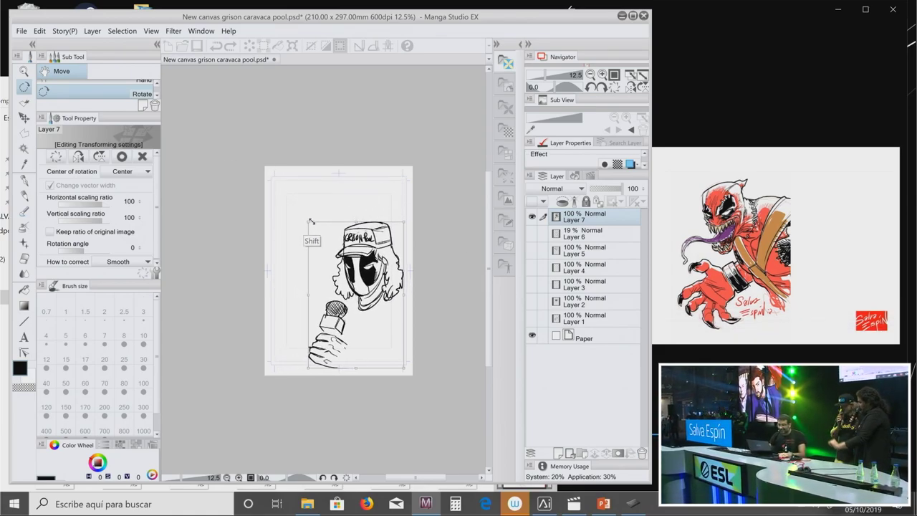
key("Return")
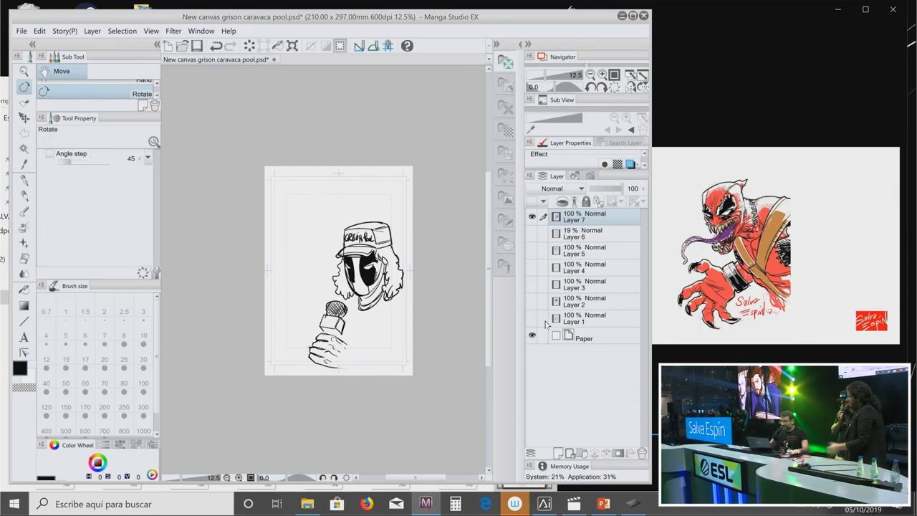
Step: Add a new layer and sketch the curved top and wavy hairline of a second head beside the capped figure with the G-pen
key("ctrl+shift+n")
left_click_drag(287, 213, 252, 157)
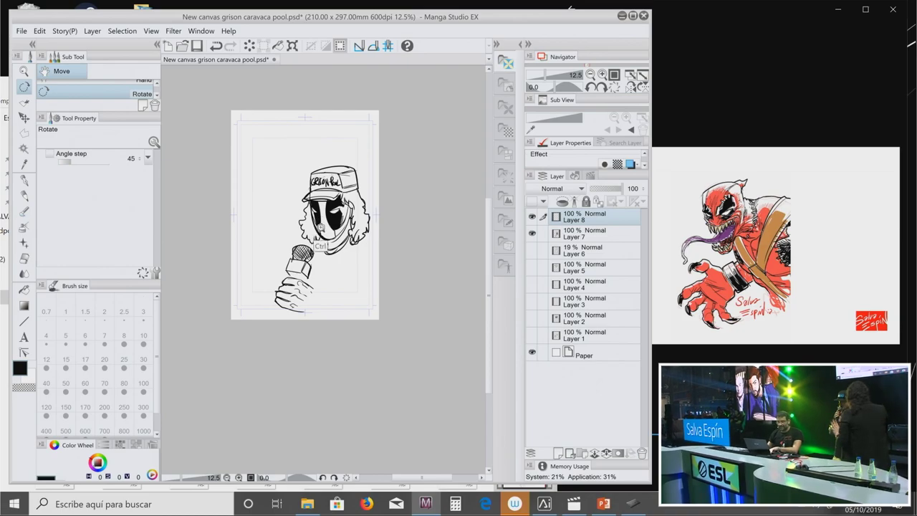
scroll(319, 238, "up", 4)
left_click_drag(323, 262, 412, 337)
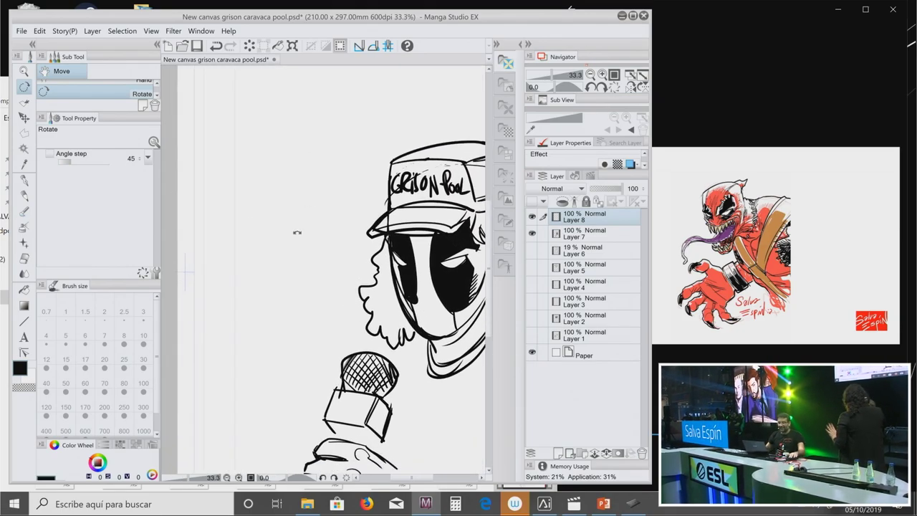
key("p")
mouse_move(275, 151)
left_mouse_down()
mouse_move(230, 189)
mouse_move(255, 149)
mouse_move(308, 140)
mouse_move(331, 157)
mouse_move(307, 149)
mouse_move(338, 183)
left_mouse_up()
key("ctrl+z")
mouse_move(267, 177)
left_mouse_down()
mouse_move(275, 160)
mouse_move(316, 169)
mouse_move(335, 188)
mouse_move(302, 189)
mouse_move(337, 200)
left_mouse_up()
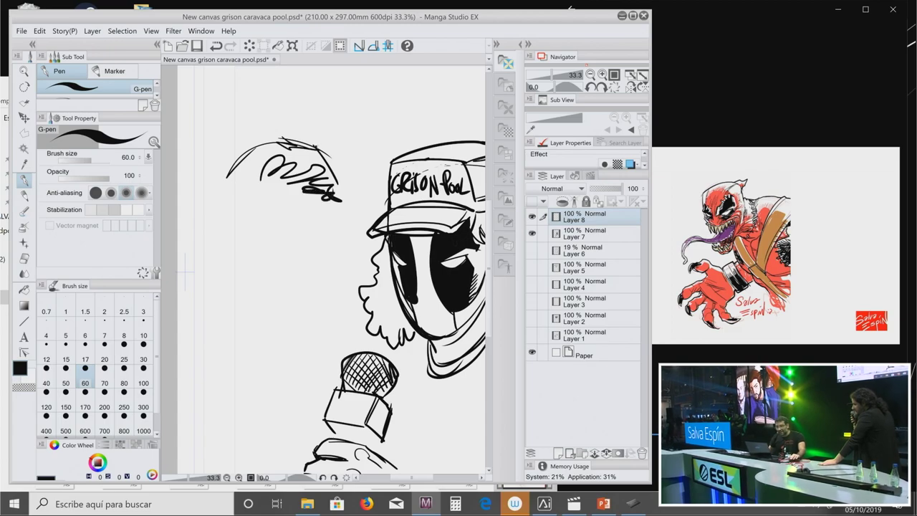
left_click_drag(315, 146, 344, 184)
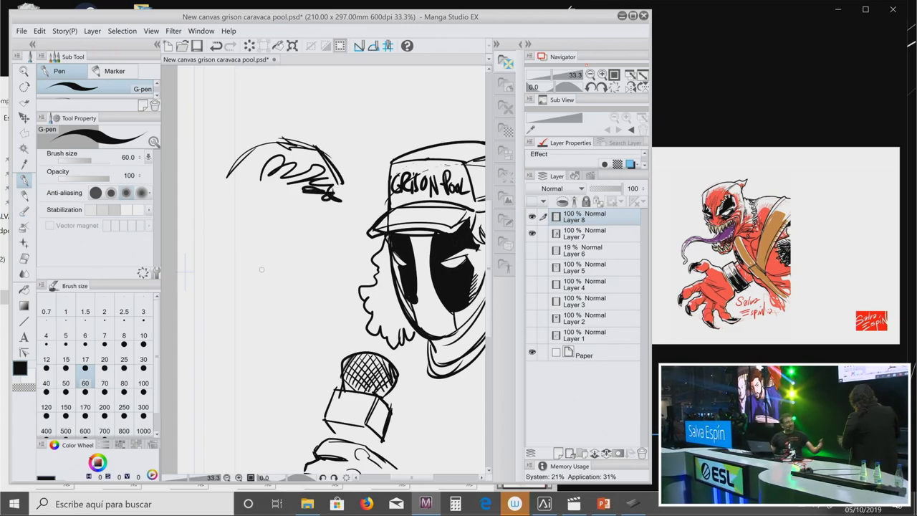
Step: Draw the hair down both sides of the second head and its long oval face outline
mouse_move(290, 139)
left_mouse_down()
mouse_move(253, 137)
mouse_move(227, 186)
mouse_move(253, 174)
mouse_move(219, 173)
mouse_move(344, 172)
mouse_move(363, 235)
left_mouse_up()
key("h")
left_click_drag(276, 203, 312, 163)
key("p")
left_click_drag(255, 140, 251, 206)
left_click_drag(264, 167, 260, 239)
left_click_drag(260, 200, 276, 275)
left_click_drag(258, 217, 261, 239)
left_click_drag(264, 243, 317, 299)
mouse_move(377, 162)
left_mouse_down()
mouse_move(374, 217)
mouse_move(344, 307)
left_mouse_up()
left_click_drag(380, 212, 316, 301)
left_click_drag(268, 245, 312, 301)
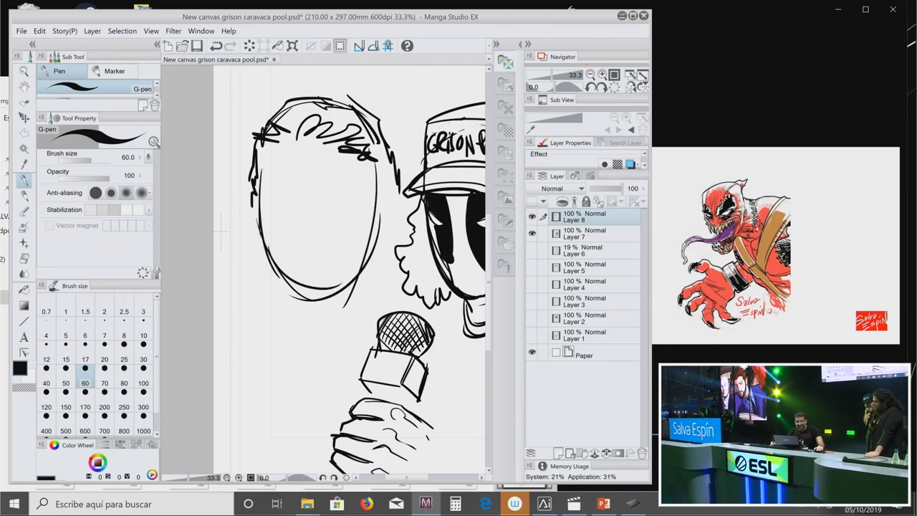
Step: Draw the second head's slanted eyes and the large oval mask patches around them
mouse_move(327, 211)
left_mouse_down()
mouse_move(357, 198)
mouse_move(359, 210)
left_mouse_up()
key("ctrl+z")
left_click_drag(354, 209, 361, 199)
key("ctrl+z")
left_click_drag(269, 198, 295, 214)
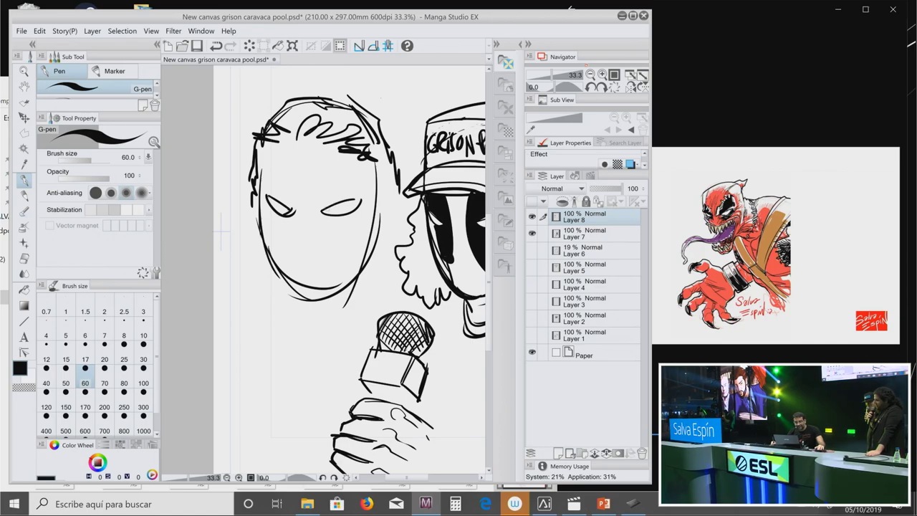
mouse_move(362, 168)
left_mouse_down()
mouse_move(315, 235)
mouse_move(348, 256)
mouse_move(368, 179)
mouse_move(340, 261)
left_mouse_up()
mouse_move(275, 154)
left_mouse_down()
mouse_move(262, 192)
mouse_move(301, 215)
left_mouse_up()
mouse_move(300, 215)
left_mouse_down()
mouse_move(291, 248)
mouse_move(262, 225)
left_mouse_up()
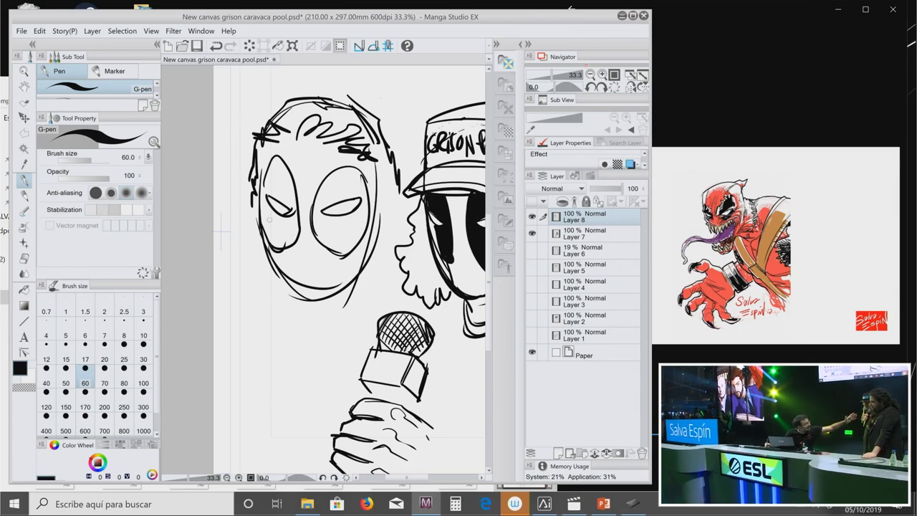
Step: Outline a full beard around the second head's jaw and hatch its upper edge
scroll(269, 218, "down", 1)
scroll(225, 233, "down", 1)
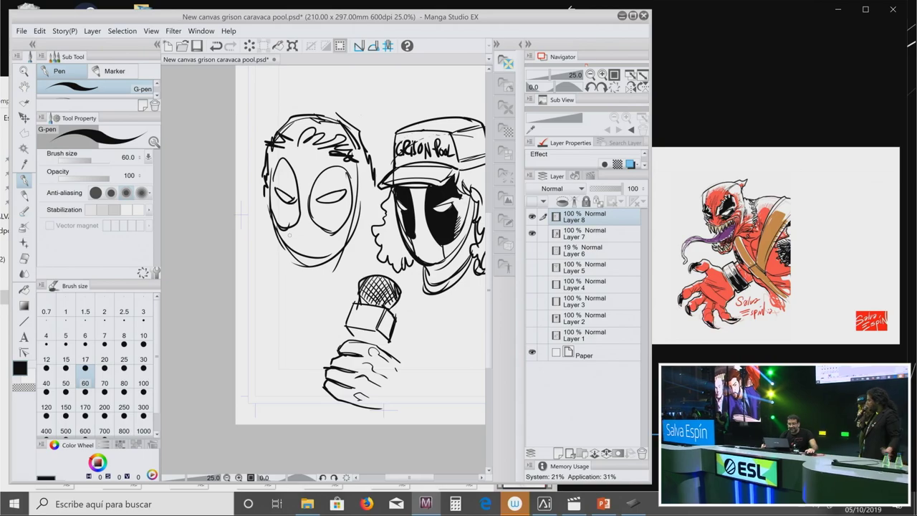
left_click_drag(308, 258, 292, 278)
left_click_drag(279, 229, 288, 254)
left_click_drag(270, 220, 280, 244)
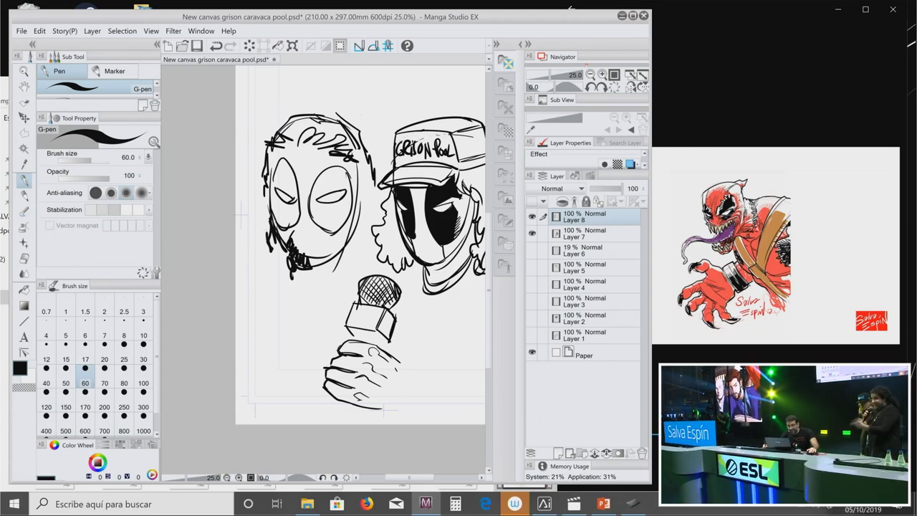
mouse_move(288, 236)
left_mouse_down()
mouse_move(278, 287)
mouse_move(308, 299)
mouse_move(341, 285)
mouse_move(357, 231)
mouse_move(337, 259)
left_mouse_up()
mouse_move(341, 252)
left_mouse_down()
mouse_move(317, 263)
mouse_move(348, 244)
mouse_move(324, 247)
left_mouse_up()
left_click_drag(327, 258, 331, 243)
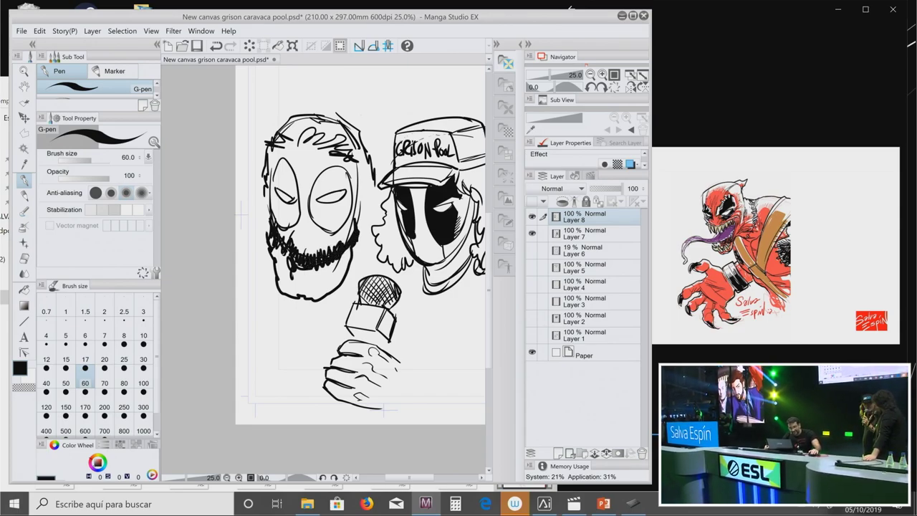
Step: Fill the lower part of the second head's beard with dense dark strokes down to the chin
mouse_move(277, 243)
left_mouse_down()
mouse_move(286, 272)
mouse_move(314, 294)
mouse_move(347, 250)
left_mouse_up()
left_click_drag(310, 301, 344, 273)
left_click_drag(331, 286, 353, 265)
mouse_move(300, 294)
left_mouse_down()
mouse_move(321, 277)
mouse_move(301, 271)
mouse_move(283, 300)
mouse_move(308, 311)
mouse_move(318, 296)
left_mouse_up()
left_click_drag(300, 309, 346, 275)
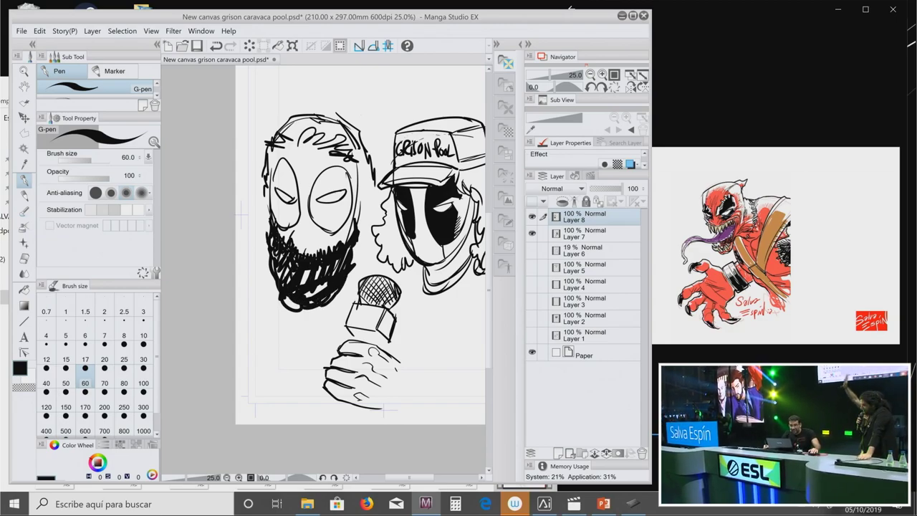
Step: Hatch the hair on top of the second head and thicken the locks down the side nearest the cap
mouse_move(288, 141)
left_mouse_down()
mouse_move(307, 116)
mouse_move(367, 123)
left_mouse_up()
mouse_move(363, 169)
left_mouse_down()
mouse_move(374, 139)
mouse_move(379, 159)
mouse_move(380, 133)
left_mouse_up()
left_click_drag(376, 179, 384, 156)
left_click_drag(384, 188, 375, 219)
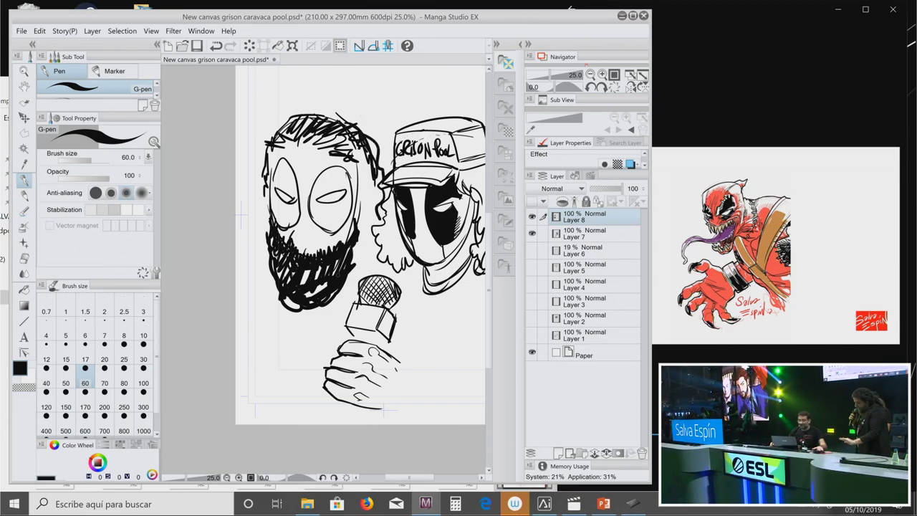
Step: Close off the shading area in the second head's eye patch and fill both mask patches with black, keeping the eyes white
left_click_drag(358, 287, 355, 216)
left_click_drag(320, 96, 330, 119)
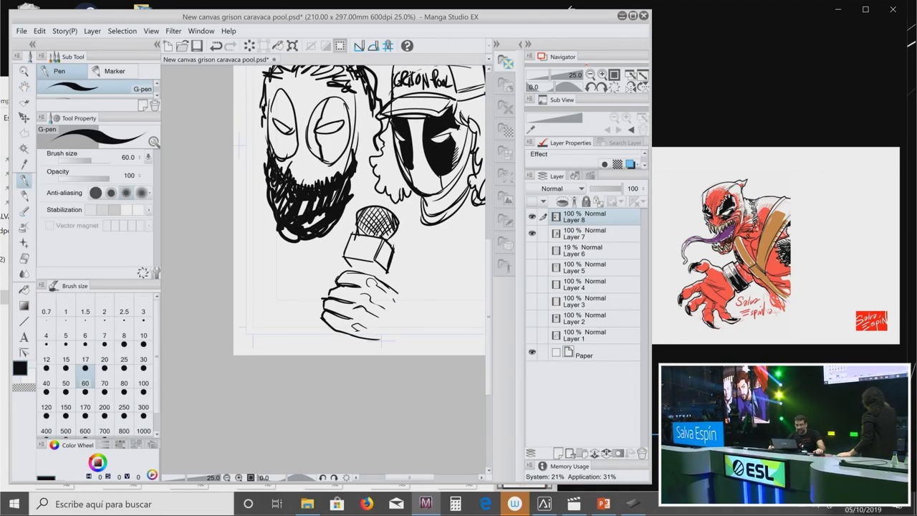
key("g")
left_click(340, 143)
key("p")
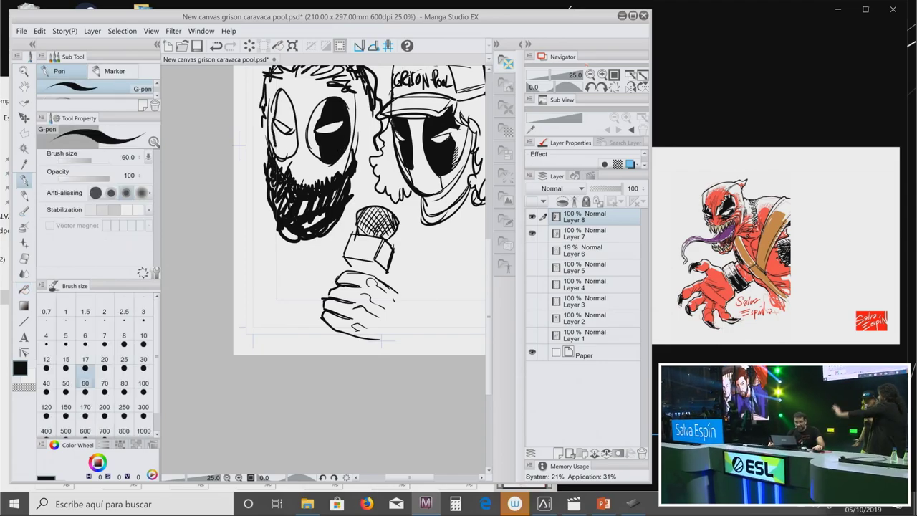
key("g")
left_click(290, 141)
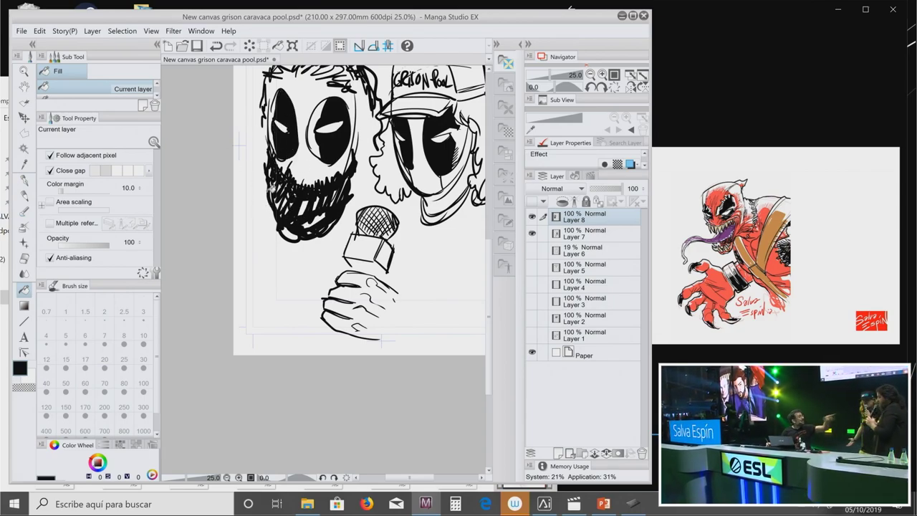
key("p")
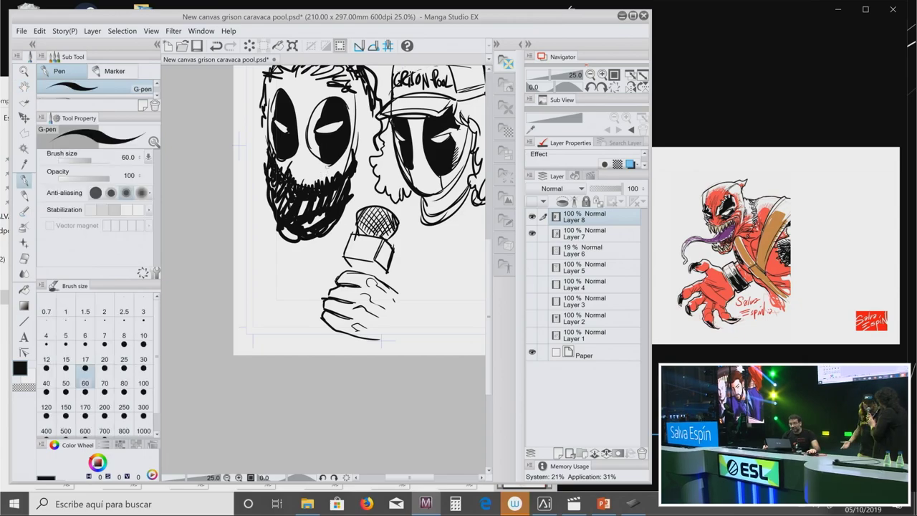
Step: Draw a second hand with a raised finger and curled fingers beneath the bearded head, beside the microphone hand
left_click_drag(331, 101, 332, 146)
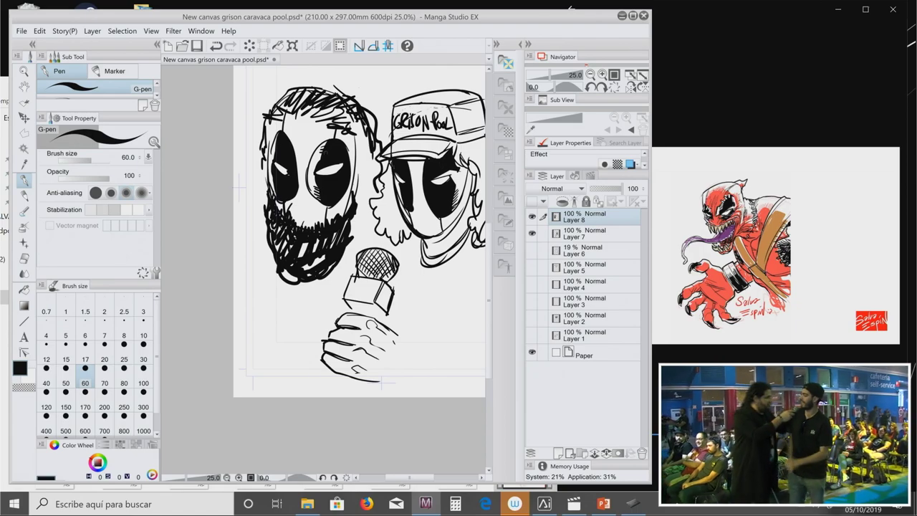
mouse_move(307, 336)
left_mouse_down()
mouse_move(276, 271)
mouse_move(231, 232)
left_mouse_up()
key("ctrl+z")
mouse_move(275, 278)
left_mouse_down()
mouse_move(229, 226)
mouse_move(257, 272)
mouse_move(379, 308)
mouse_move(401, 279)
mouse_move(391, 244)
mouse_move(387, 263)
left_mouse_up()
key("ctrl+z")
mouse_move(414, 231)
left_mouse_down()
mouse_move(403, 262)
mouse_move(433, 276)
left_mouse_up()
mouse_move(451, 241)
left_mouse_down()
mouse_move(437, 267)
mouse_move(387, 287)
mouse_move(350, 271)
left_mouse_up()
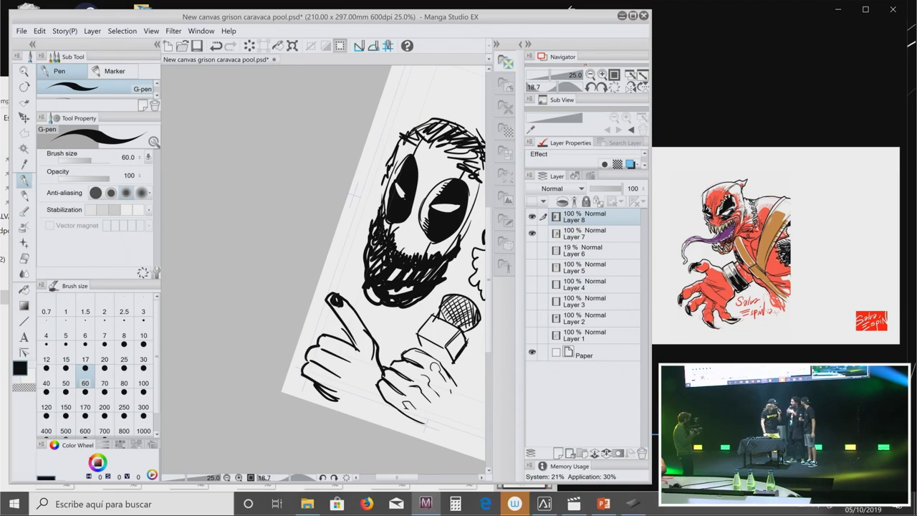
Step: Outline the bearded character's shoulder and sleeve behind the raised-finger hand and hatch them with dense dark strokes
left_click_drag(422, 193, 283, 136)
left_click_drag(334, 207, 312, 308)
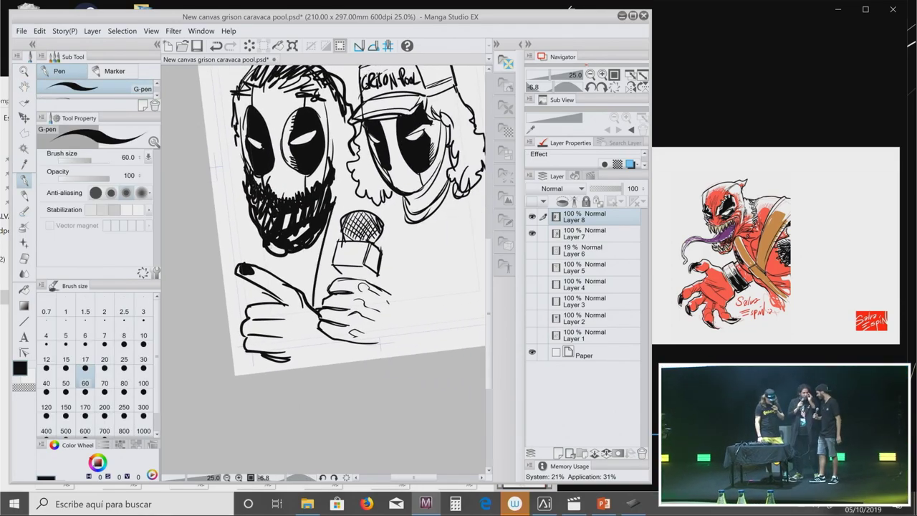
mouse_move(235, 231)
left_mouse_down()
mouse_move(262, 270)
mouse_move(245, 274)
left_mouse_up()
mouse_move(374, 210)
left_mouse_down()
mouse_move(369, 228)
mouse_move(391, 235)
left_mouse_up()
mouse_move(280, 253)
left_mouse_down()
mouse_move(245, 283)
mouse_move(253, 316)
left_mouse_up()
mouse_move(289, 267)
left_mouse_down()
mouse_move(270, 304)
mouse_move(311, 245)
left_mouse_up()
mouse_move(251, 255)
left_mouse_down()
mouse_move(238, 272)
mouse_move(245, 308)
left_mouse_up()
mouse_move(274, 272)
left_mouse_down()
mouse_move(258, 298)
mouse_move(274, 288)
mouse_move(245, 324)
left_mouse_up()
left_click_drag(261, 303, 246, 344)
mouse_move(272, 332)
left_mouse_down()
mouse_move(255, 350)
mouse_move(267, 348)
left_mouse_up()
Step: Fill the bearded character's jacket beside the microphone with dark strokes and thicken the hair down the side nearest the cap
mouse_move(322, 215)
left_mouse_down()
mouse_move(303, 255)
mouse_move(333, 234)
left_mouse_up()
mouse_move(346, 223)
left_mouse_down()
mouse_move(325, 245)
mouse_move(322, 288)
left_mouse_up()
left_click_drag(327, 251, 312, 322)
mouse_move(319, 279)
left_mouse_down()
mouse_move(309, 322)
mouse_move(324, 308)
mouse_move(314, 327)
left_mouse_up()
mouse_move(334, 220)
left_mouse_down()
mouse_move(372, 242)
mouse_move(338, 235)
mouse_move(373, 239)
mouse_move(361, 228)
mouse_move(371, 229)
left_mouse_up()
left_click_drag(340, 152, 300, 191)
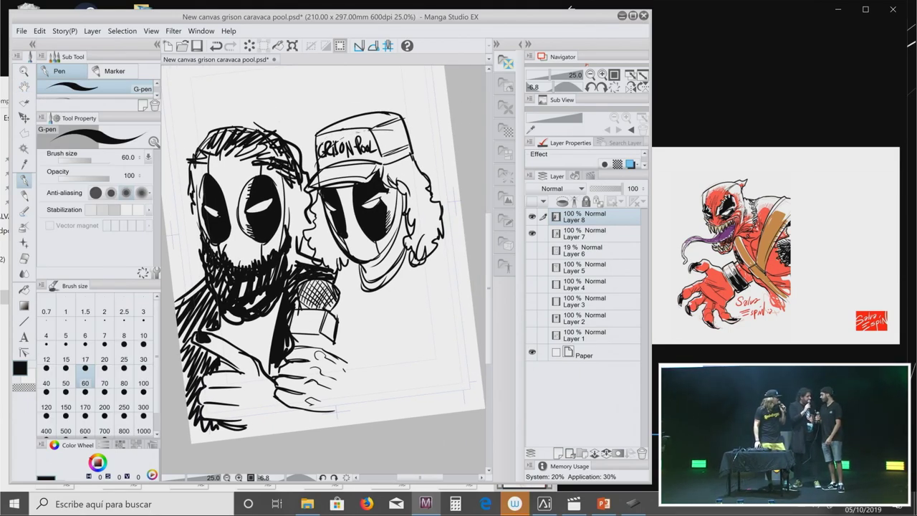
mouse_move(294, 214)
left_mouse_down()
mouse_move(305, 246)
mouse_move(289, 268)
mouse_move(296, 270)
left_mouse_up()
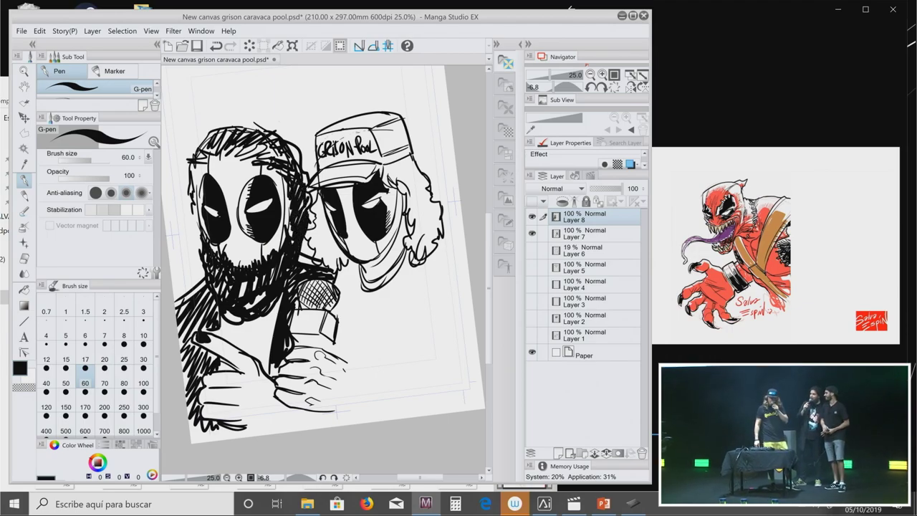
Step: Draw the capped character's shoulder line and start longer hair locks reaching down to it
left_click_drag(432, 261, 470, 269)
left_click_drag(353, 272, 332, 263)
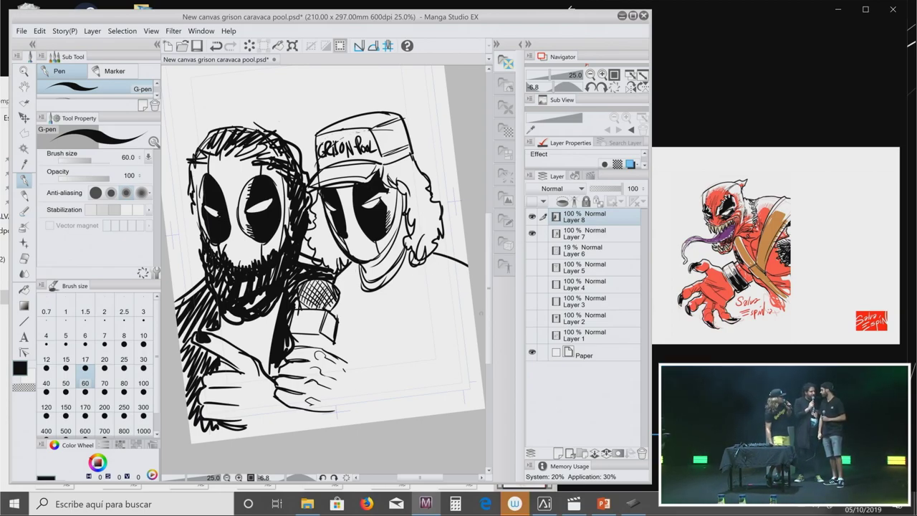
mouse_move(405, 238)
left_mouse_down()
mouse_move(414, 293)
mouse_move(436, 260)
left_mouse_up()
mouse_move(444, 210)
left_mouse_down()
mouse_move(458, 257)
mouse_move(458, 248)
left_mouse_up()
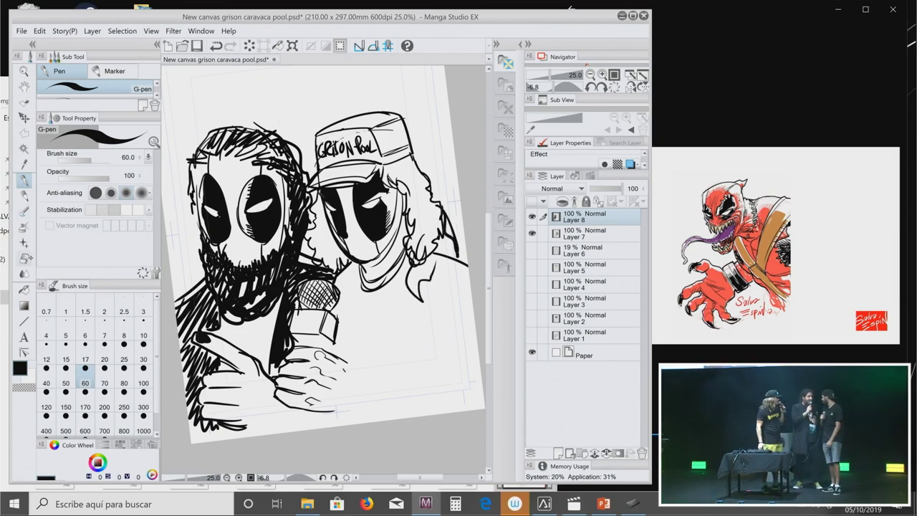
Step: Paint out the short curly ends of the capped character's hair on both sides with the G-pen in white
key("e")
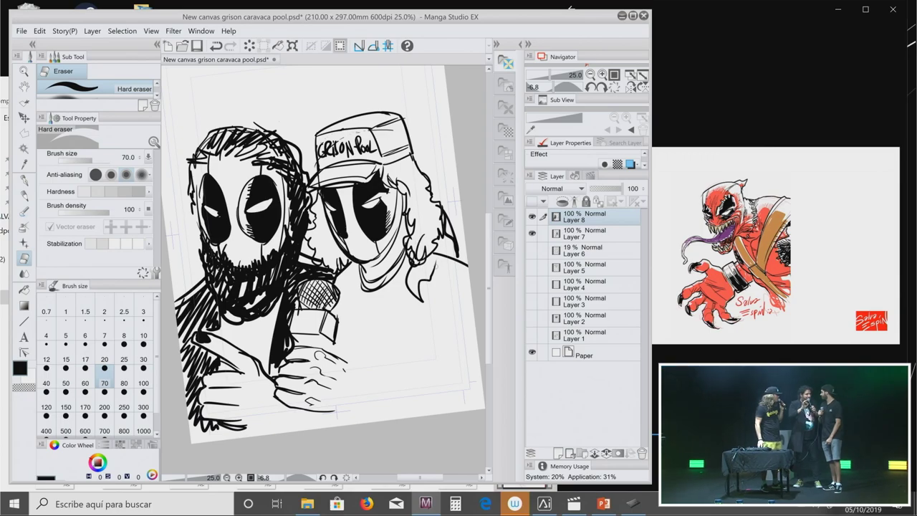
key("x")
key("p")
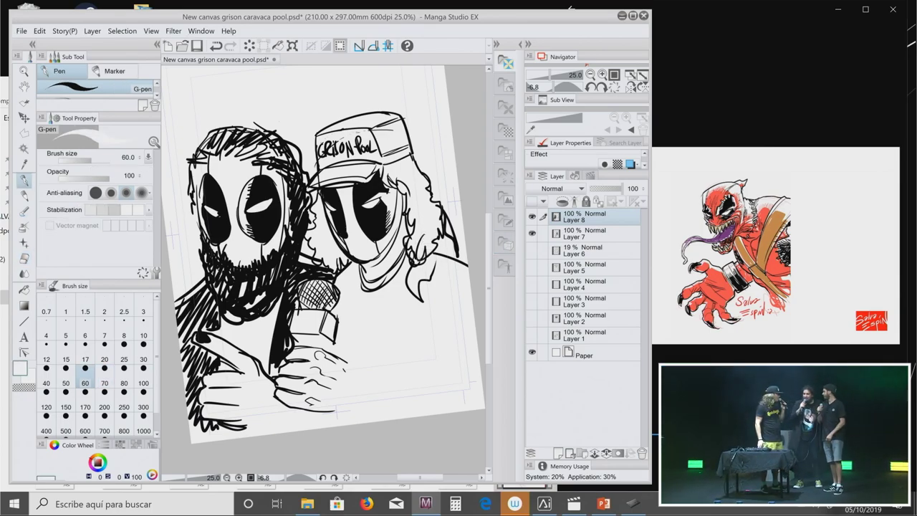
mouse_move(418, 265)
left_mouse_down()
mouse_move(444, 214)
mouse_move(456, 250)
left_mouse_up()
mouse_move(337, 259)
left_mouse_down()
mouse_move(340, 278)
mouse_move(323, 258)
left_mouse_up()
key("x")
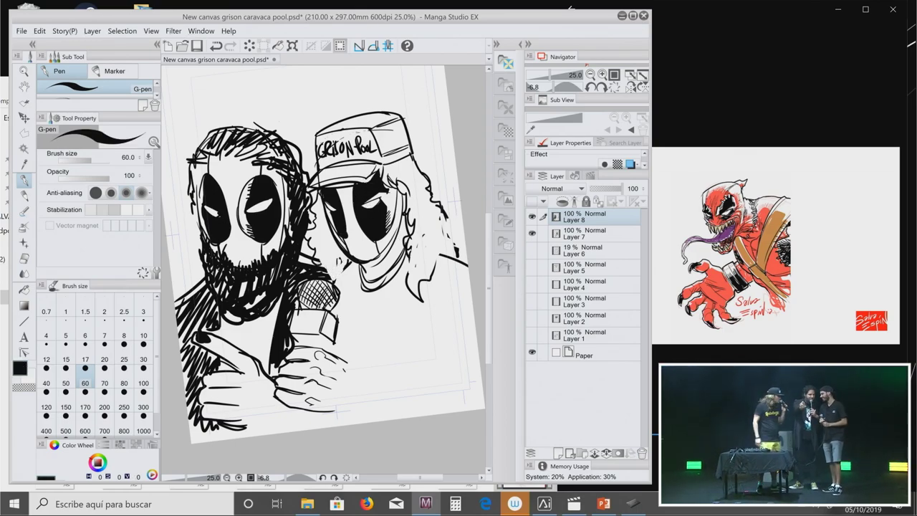
Step: Draw long wavy black locks on both sides of the capped character's face down to the shoulders
mouse_move(340, 258)
left_mouse_down()
mouse_move(344, 299)
mouse_move(358, 300)
mouse_move(358, 318)
left_mouse_up()
mouse_move(406, 277)
left_mouse_down()
mouse_move(425, 315)
mouse_move(439, 251)
left_mouse_up()
mouse_move(438, 293)
left_mouse_down()
mouse_move(447, 232)
mouse_move(461, 257)
left_mouse_up()
Step: Draw the capped character's upper forearm line and a rounded emblem with a zigzag waveform on the shirt's chest
left_click_drag(322, 250, 290, 265)
left_click_drag(329, 384, 377, 391)
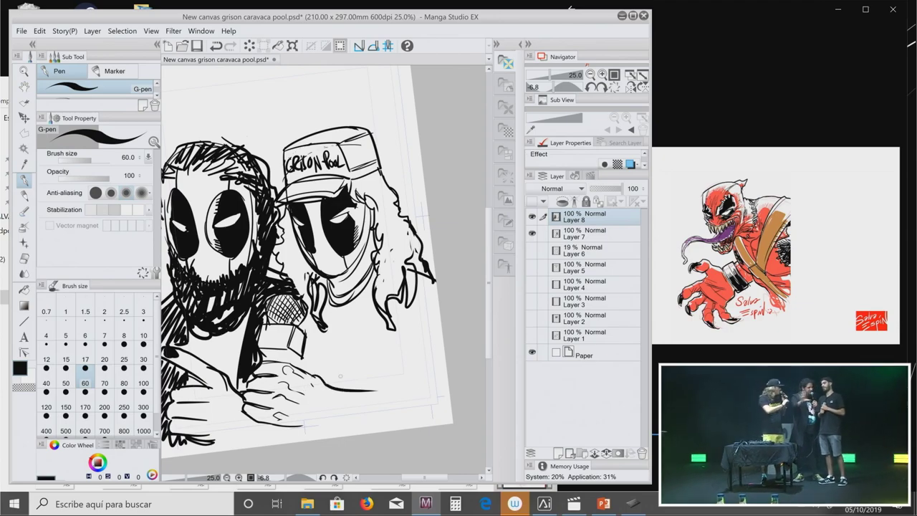
mouse_move(316, 367)
left_mouse_down()
mouse_move(365, 331)
mouse_move(381, 376)
mouse_move(326, 335)
mouse_move(378, 381)
left_mouse_up()
key("ctrl+z")
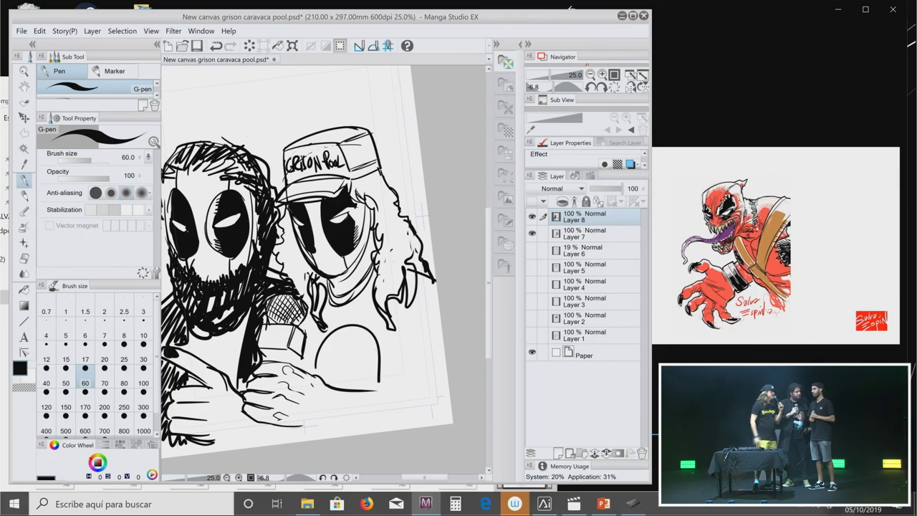
key("ctrl+z")
mouse_move(316, 367)
left_mouse_down()
mouse_move(378, 378)
mouse_move(371, 387)
mouse_move(318, 377)
mouse_move(343, 375)
mouse_move(356, 345)
left_mouse_up()
mouse_move(355, 384)
left_mouse_down()
mouse_move(364, 346)
mouse_move(351, 347)
mouse_move(367, 344)
mouse_move(377, 355)
mouse_move(328, 361)
left_mouse_up()
key("ctrl+z")
key("ctrl+z")
key("ctrl+z")
key("ctrl+z")
key("ctrl+z")
key("ctrl+z")
mouse_move(338, 349)
left_mouse_down()
mouse_move(348, 374)
mouse_move(356, 356)
mouse_move(359, 374)
mouse_move(379, 361)
left_mouse_up()
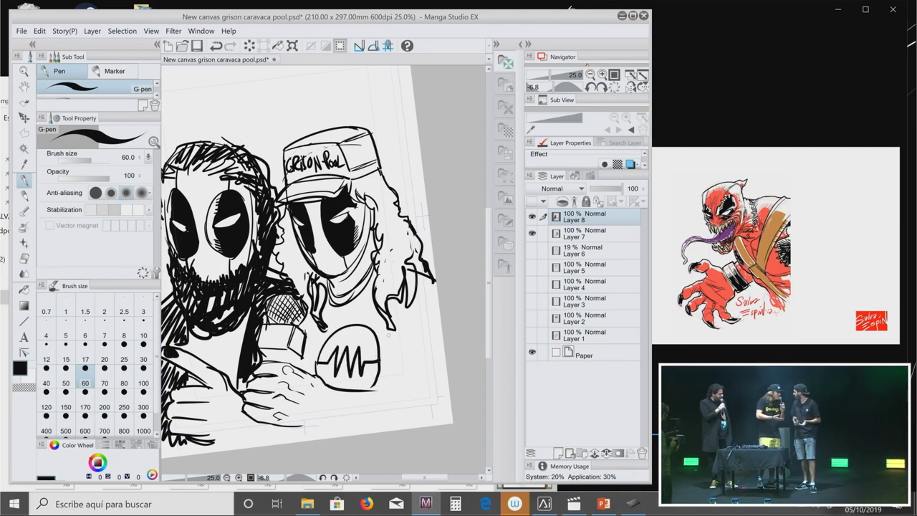
left_click_drag(306, 425, 371, 430)
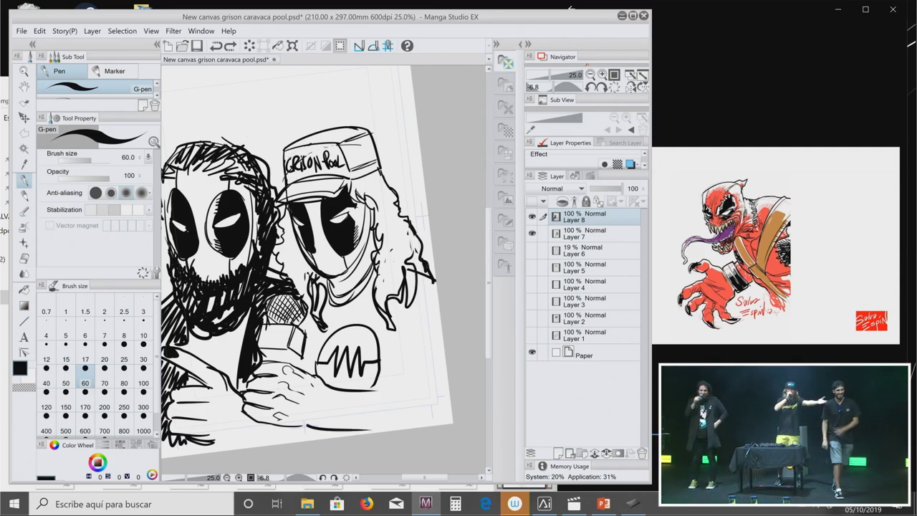
key("h")
key("ctrl+z")
key("ctrl+z")
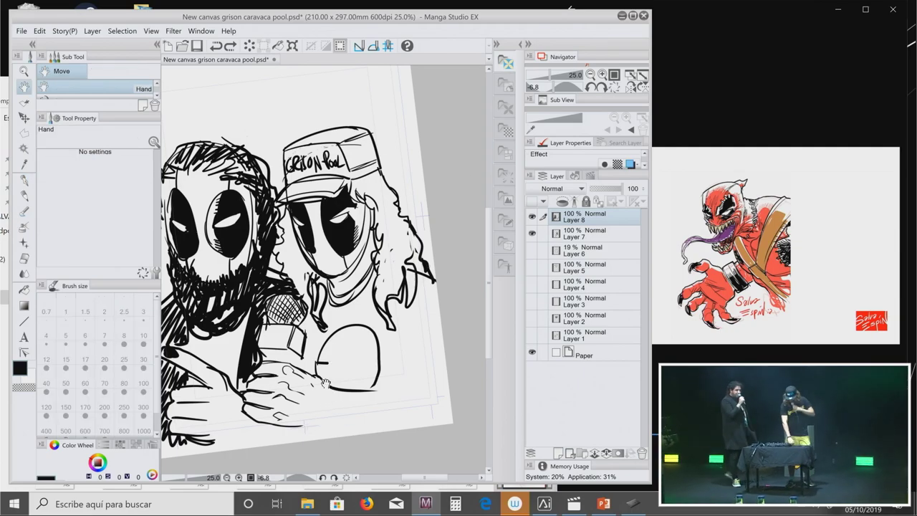
key("ctrl+y")
key("p")
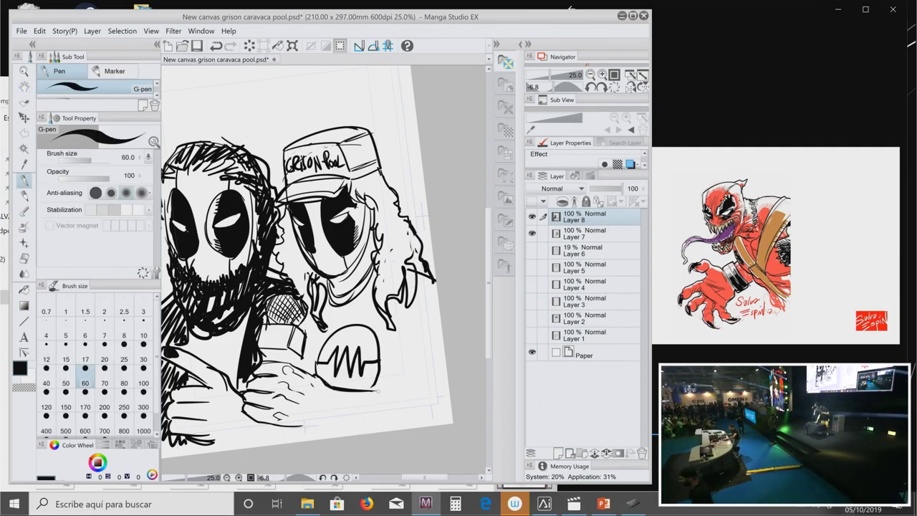
Step: Draw the underside of the capped character's forearm and the T-shirt sleeve running down from the shoulder
mouse_move(295, 423)
left_mouse_down()
mouse_move(331, 422)
mouse_move(293, 426)
mouse_move(328, 418)
mouse_move(359, 426)
mouse_move(407, 428)
left_mouse_up()
key("ctrl+z")
left_click_drag(419, 345, 400, 393)
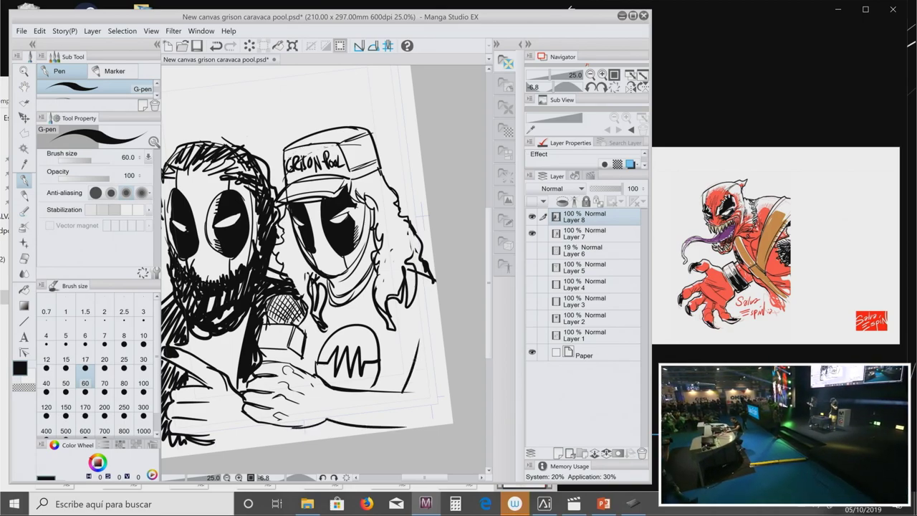
key("ctrl+z")
mouse_move(412, 362)
left_mouse_down()
mouse_move(398, 394)
mouse_move(446, 356)
left_mouse_up()
left_click_drag(434, 279, 411, 342)
left_click_drag(412, 306, 402, 356)
Step: Letter "Acho si!" above the bearded character and add a curved speech line beneath it
mouse_move(322, 272)
left_mouse_down()
mouse_move(387, 279)
mouse_move(412, 355)
mouse_move(380, 340)
left_mouse_up()
mouse_move(225, 196)
left_mouse_down()
mouse_move(229, 168)
mouse_move(238, 188)
left_mouse_up()
left_click_drag(225, 181, 239, 179)
mouse_move(245, 148)
left_mouse_down()
mouse_move(244, 175)
mouse_move(262, 174)
left_mouse_up()
left_click_drag(266, 158, 264, 189)
left_click_drag(289, 151, 288, 172)
left_click(292, 193)
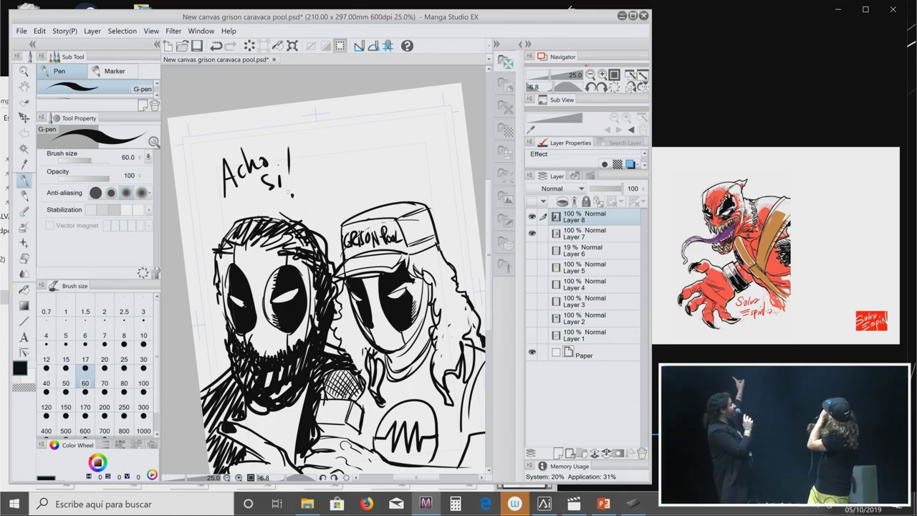
left_click_drag(236, 208, 319, 192)
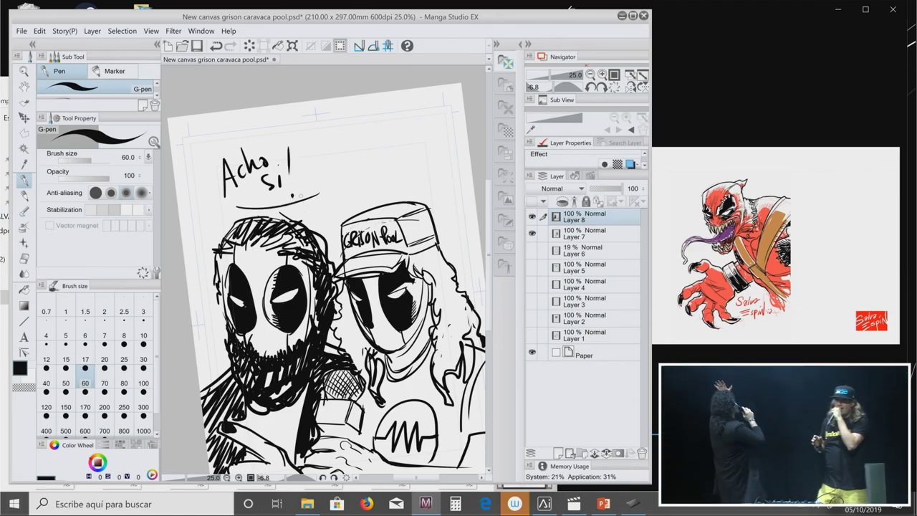
Step: Letter "Oh yeah!" above the capped character and add a curved speech line beneath it
mouse_move(363, 142)
left_mouse_down()
mouse_move(351, 154)
mouse_move(365, 145)
left_mouse_up()
mouse_move(371, 127)
left_mouse_down()
mouse_move(381, 152)
mouse_move(399, 159)
mouse_move(421, 136)
mouse_move(420, 151)
left_mouse_up()
mouse_move(427, 119)
left_mouse_down()
mouse_move(437, 150)
mouse_move(448, 142)
left_mouse_up()
left_click(444, 158)
mouse_move(334, 155)
left_mouse_down()
mouse_move(362, 168)
mouse_move(447, 154)
left_mouse_up()
Step: Sign the drawing with the artist's signature in the page's lower right corner and reset the canvas rotation to 0
scroll(396, 188, "down", 5)
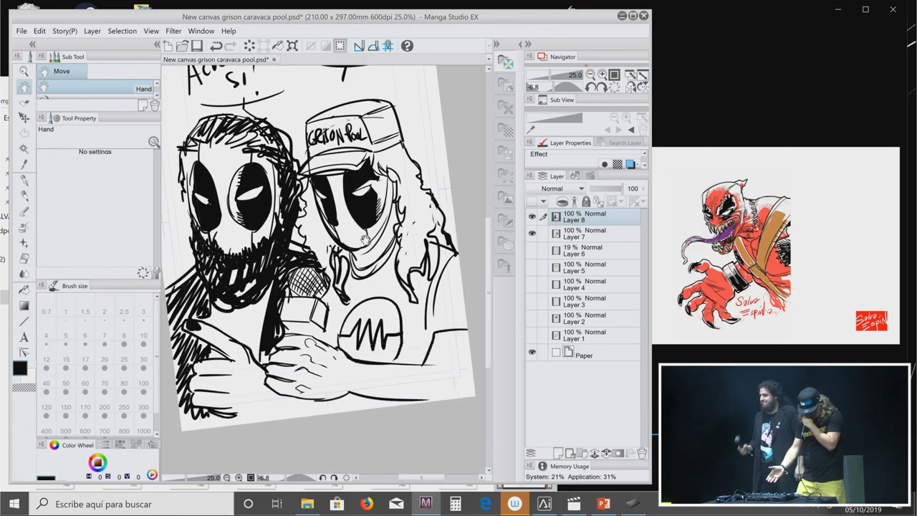
mouse_move(387, 354)
left_mouse_down()
mouse_move(399, 364)
mouse_move(454, 357)
mouse_move(456, 338)
mouse_move(437, 376)
mouse_move(399, 243)
left_mouse_up()
key("r")
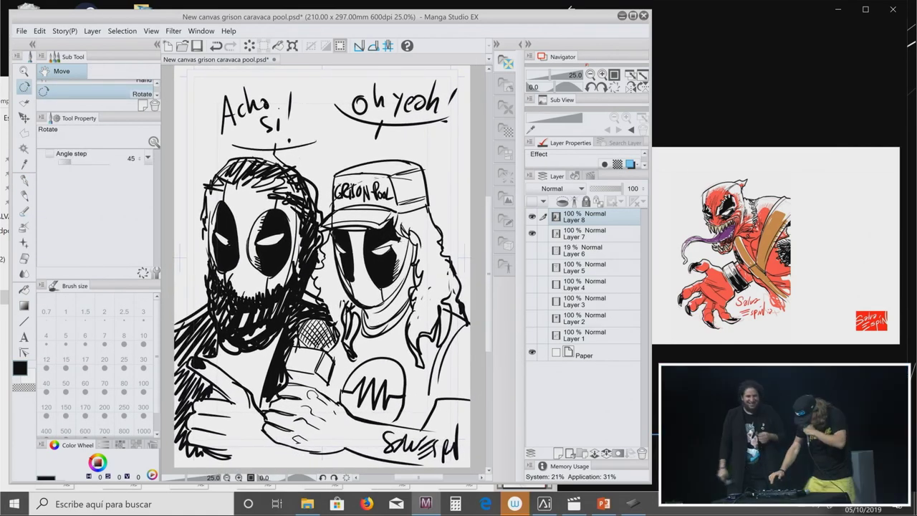